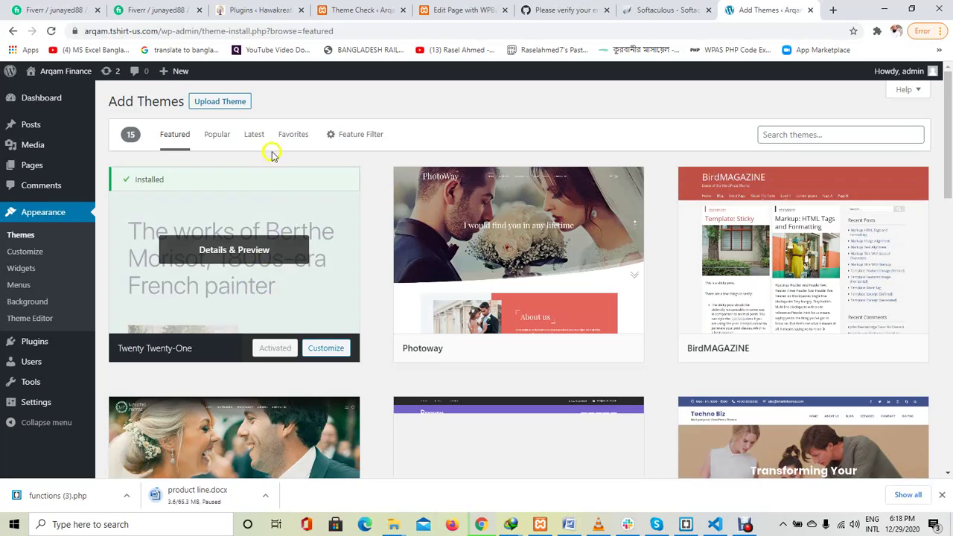
- Upload and install the theme package arqam.zip from the Desktop folder, and activate the installed theme
left_click(237, 109)
left_click(441, 210)
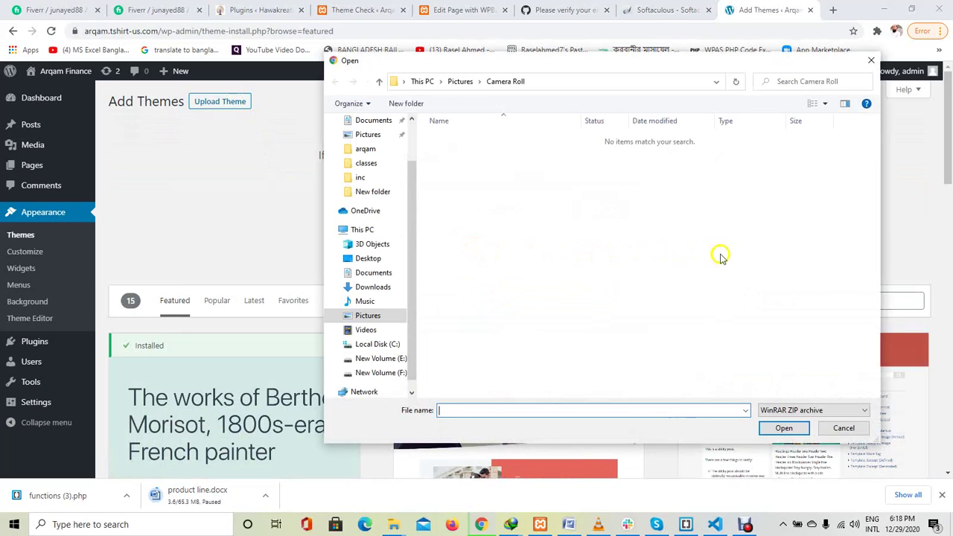
scroll(376, 176, "up", 1)
scroll(376, 176, "up", 1)
left_click(368, 143)
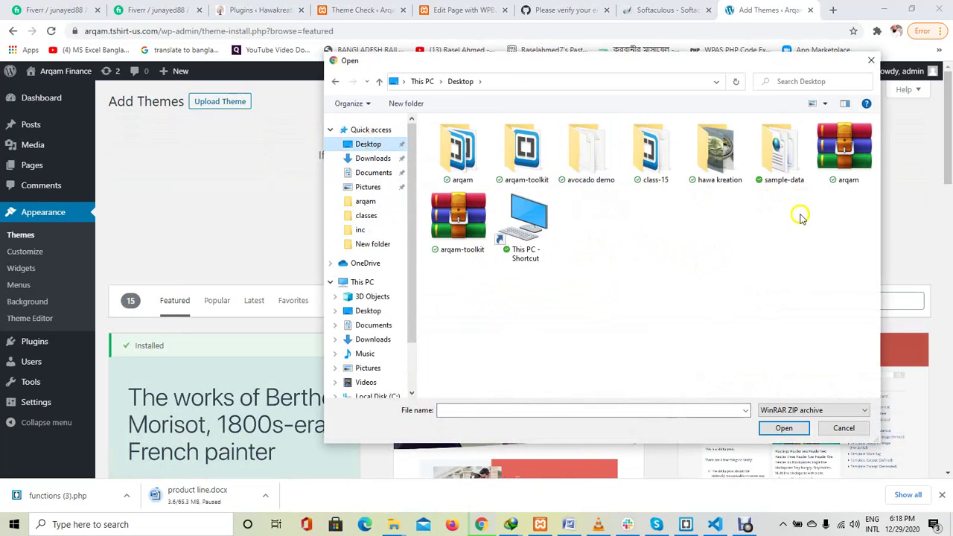
left_click(826, 177)
left_click(788, 427)
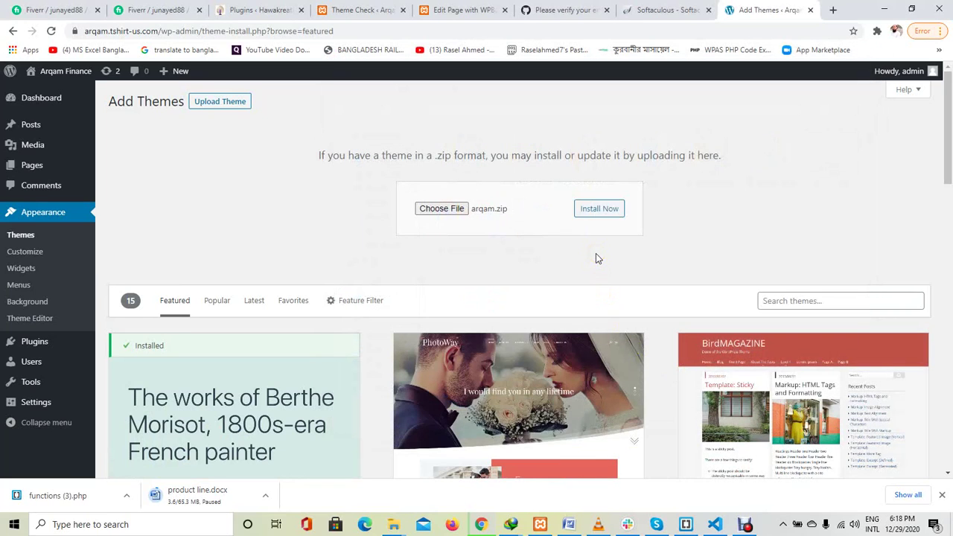
left_click(604, 210)
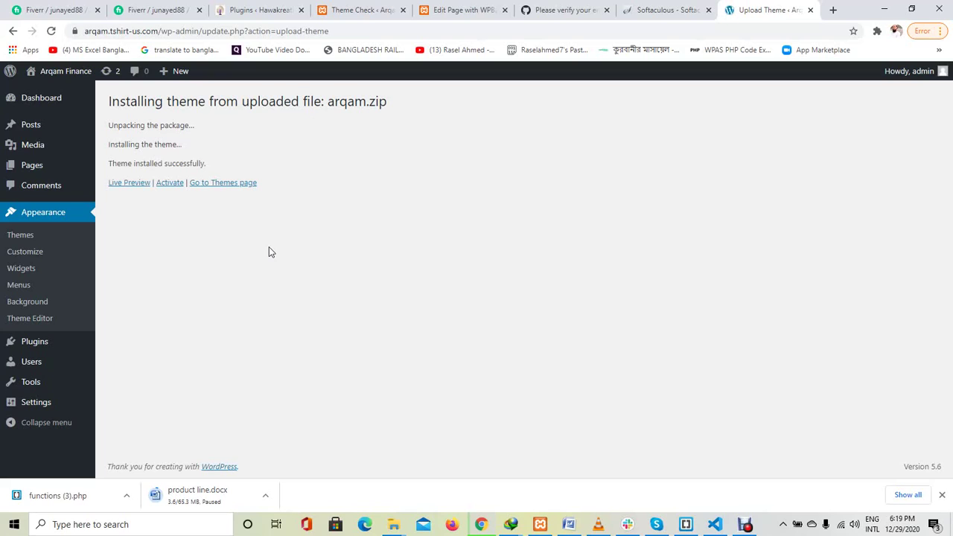
left_click(170, 186)
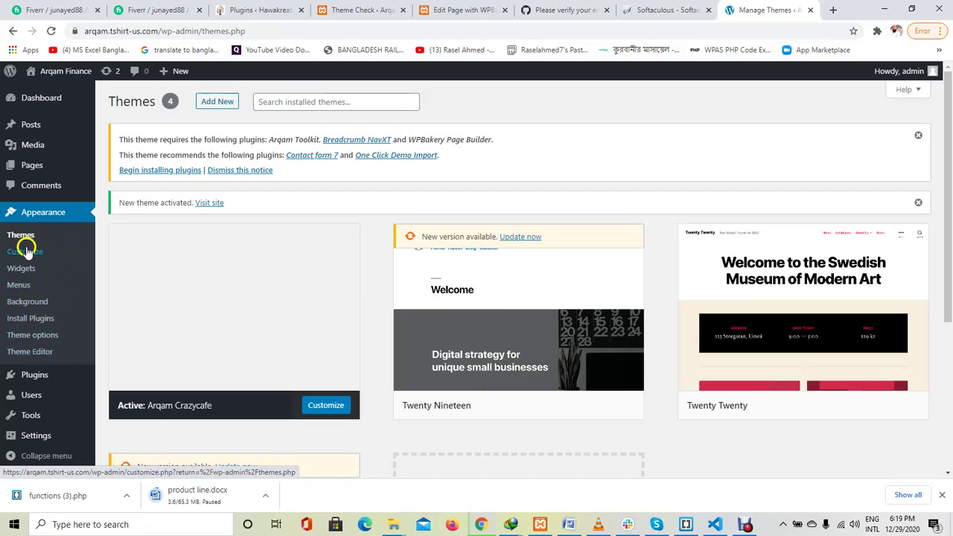
- Bulk-install the theme's five plugins: Arqam Toolkit, Breadcrumb NavXT, WPBakery Page Builder, Contact form 7 and One Click Demo Import
left_click(34, 320)
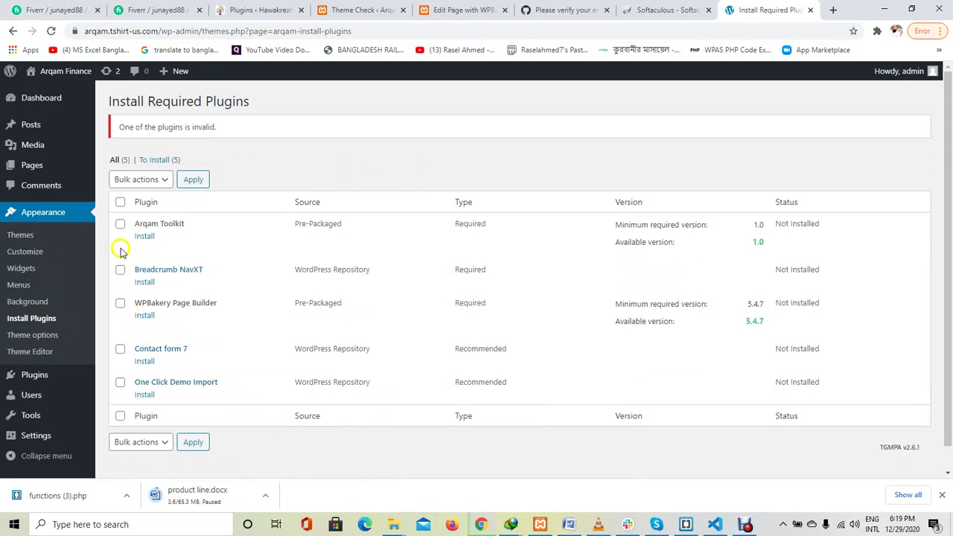
left_click(120, 224)
left_click(120, 270)
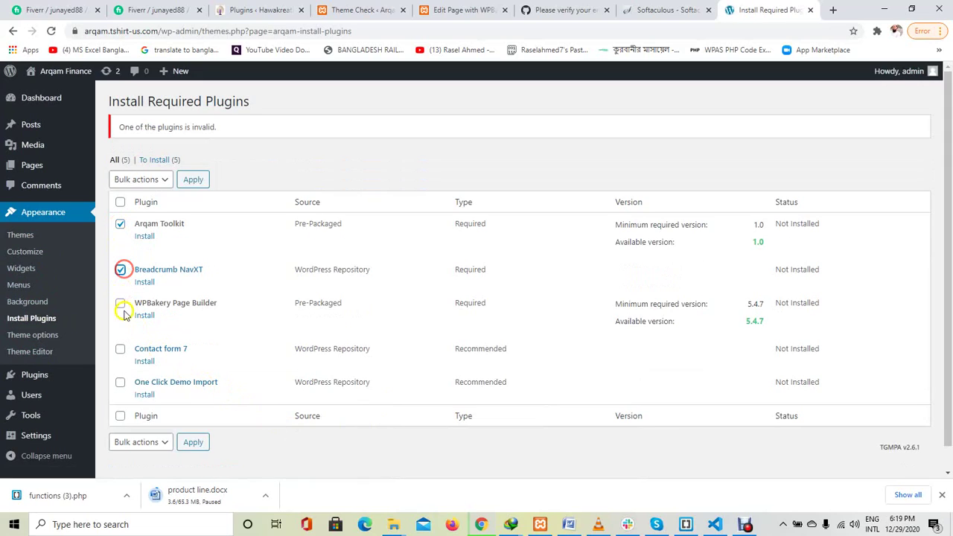
left_click(120, 303)
left_click(119, 348)
left_click(121, 384)
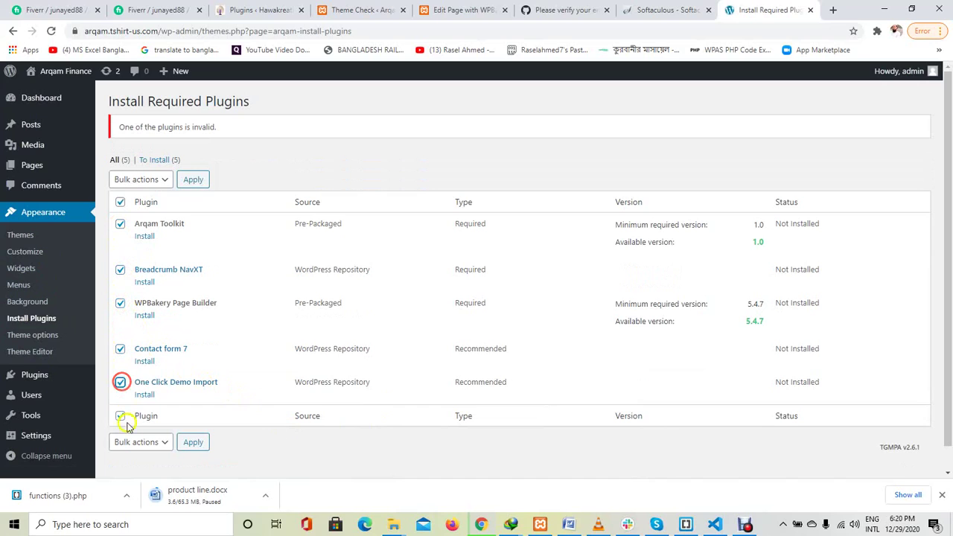
left_click(134, 443)
left_click(125, 385)
left_click(193, 443)
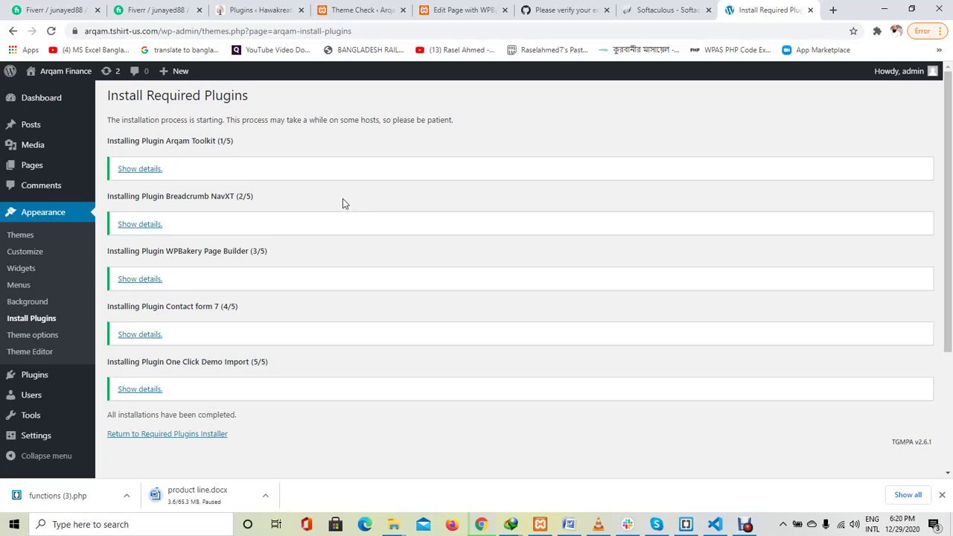
- Bulk-activate the installed plugins Arqam Toolkit, Breadcrumb NavXT, Contact Form 7, Hello Dolly, One Click Demo Import and WPBakery Page Builder
mouse_move(34, 379)
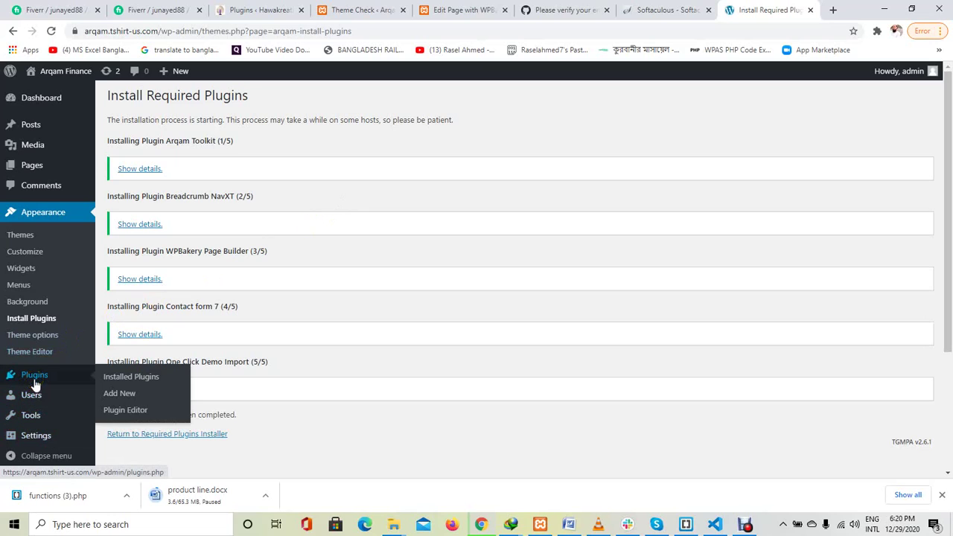
left_click(136, 380)
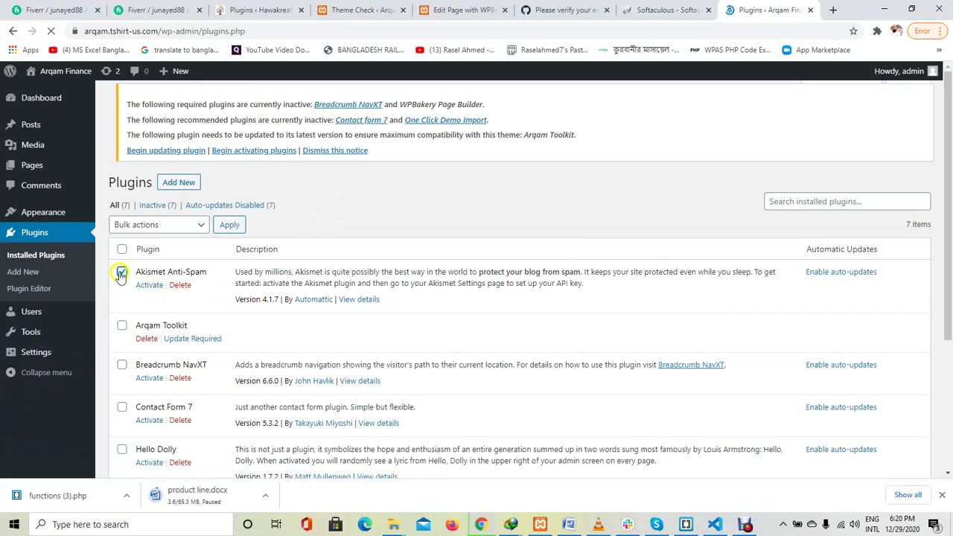
left_click(122, 329)
scroll(122, 330, "down", 3)
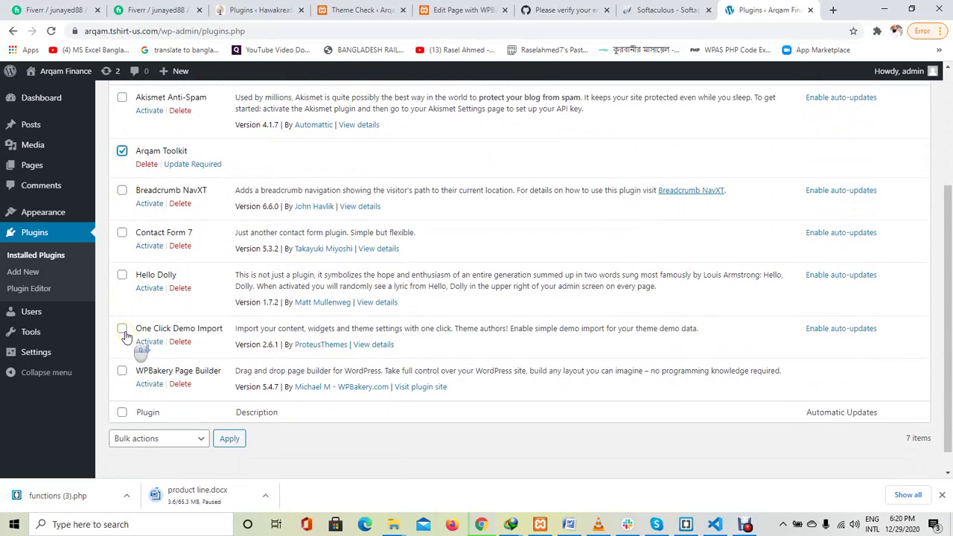
left_click(122, 191)
left_click(121, 233)
left_click(122, 276)
left_click(122, 329)
left_click(121, 379)
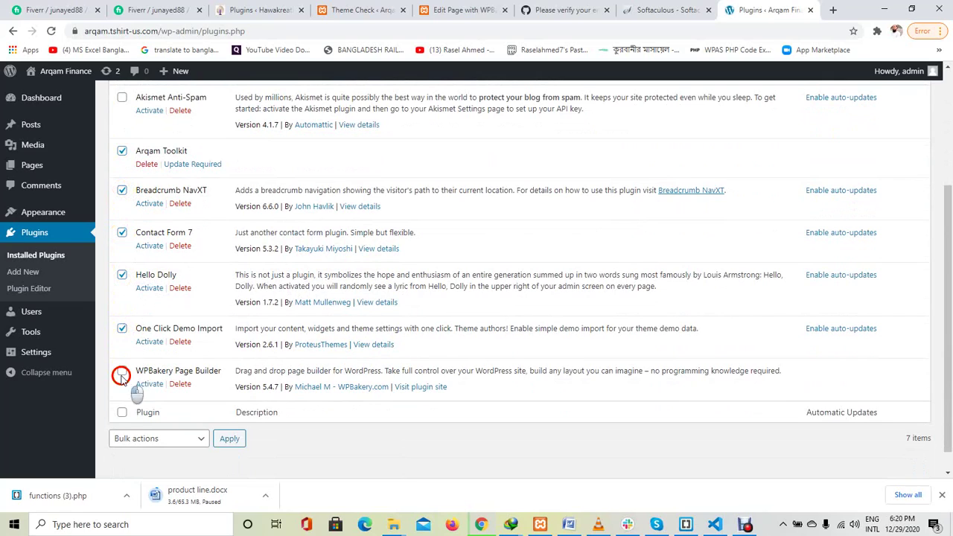
left_click(122, 372)
left_click(157, 438)
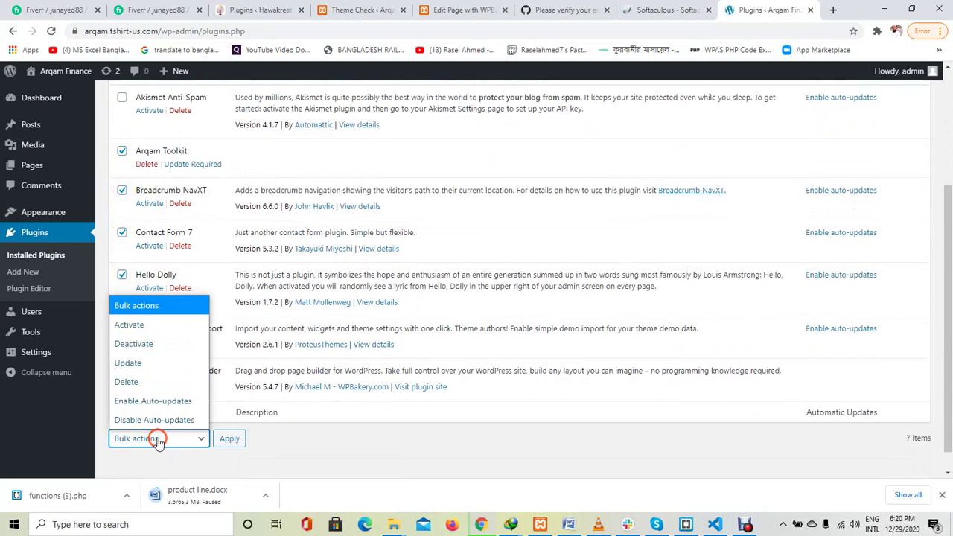
left_click(151, 326)
left_click(228, 439)
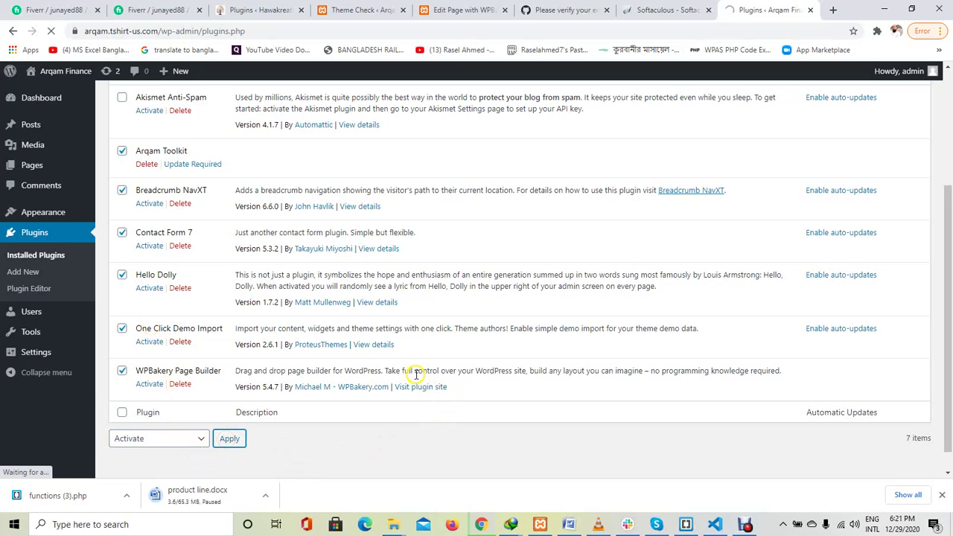
scroll(415, 372, "up", 3)
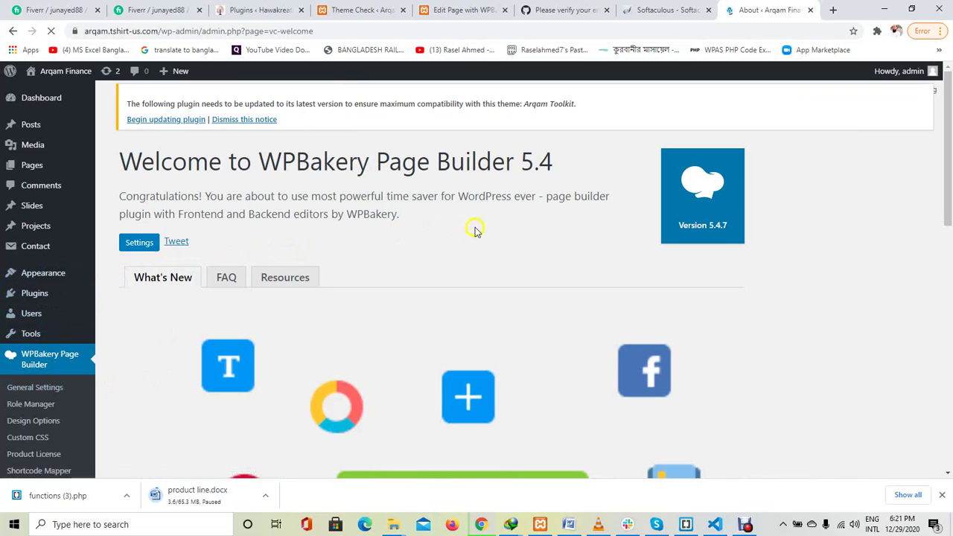
scroll(471, 229, "down", 5)
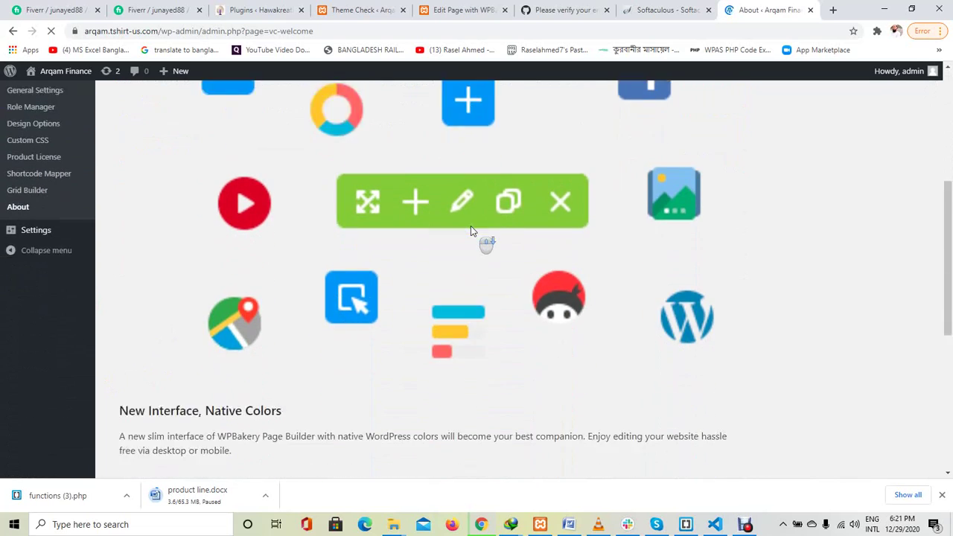
scroll(471, 229, "up", 4)
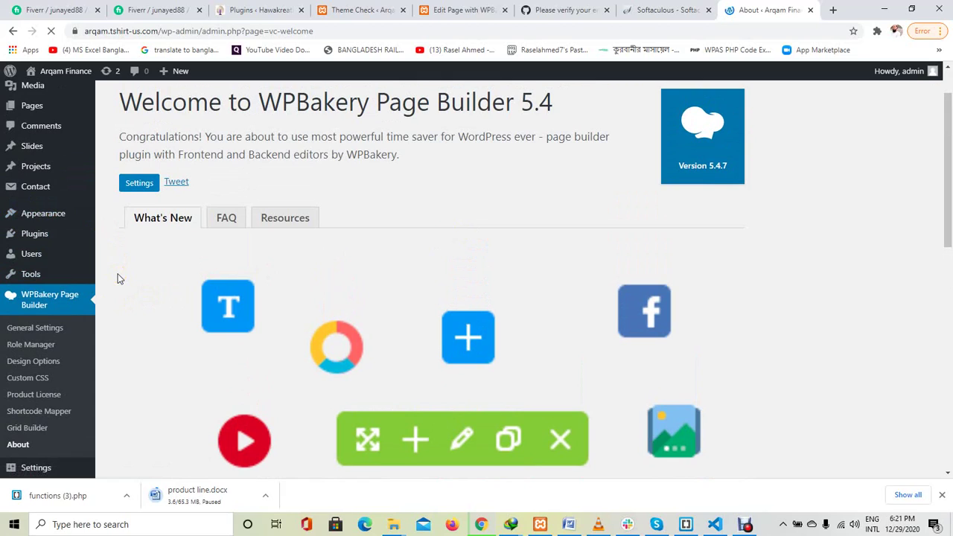
- Import the theme's demo data with One Click Demo Import and check the import result
left_click(41, 216)
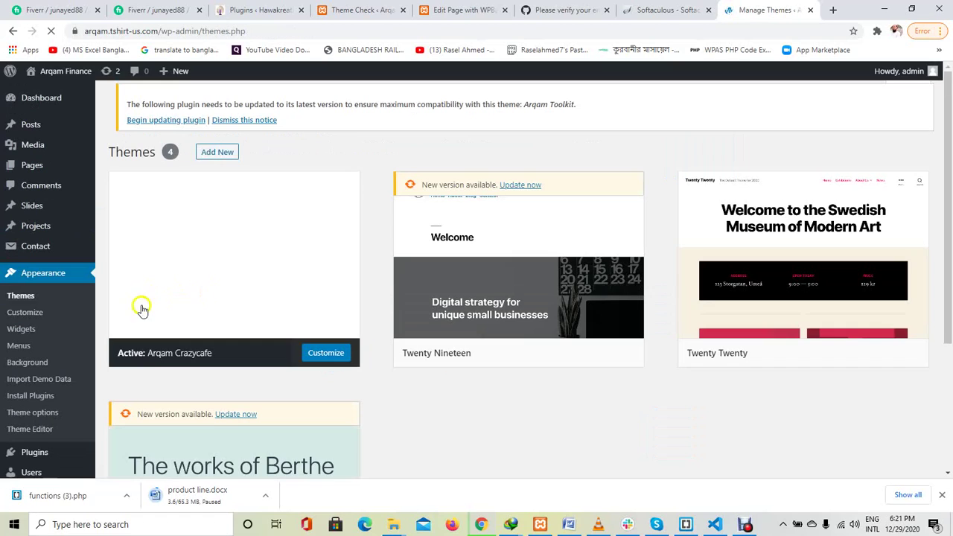
left_click(38, 381)
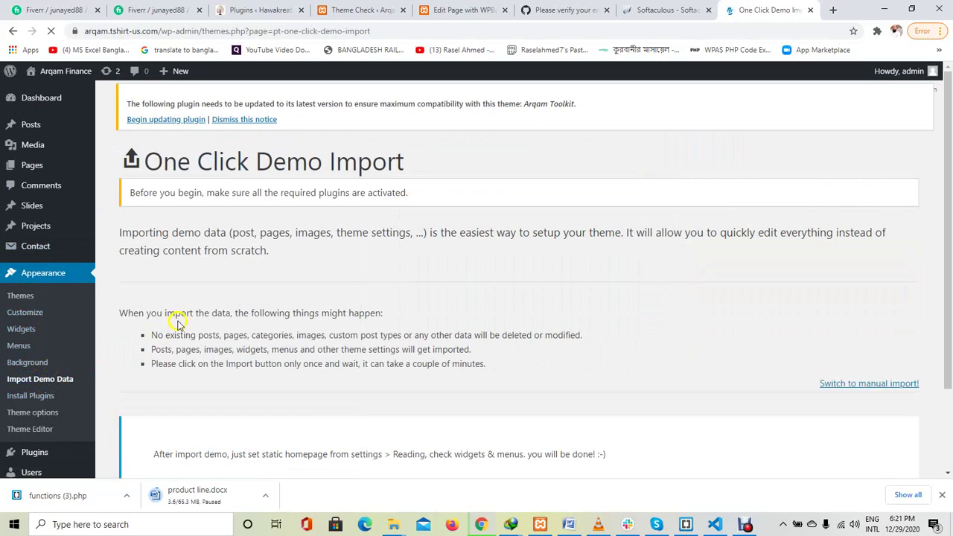
scroll(177, 322, "down", 2)
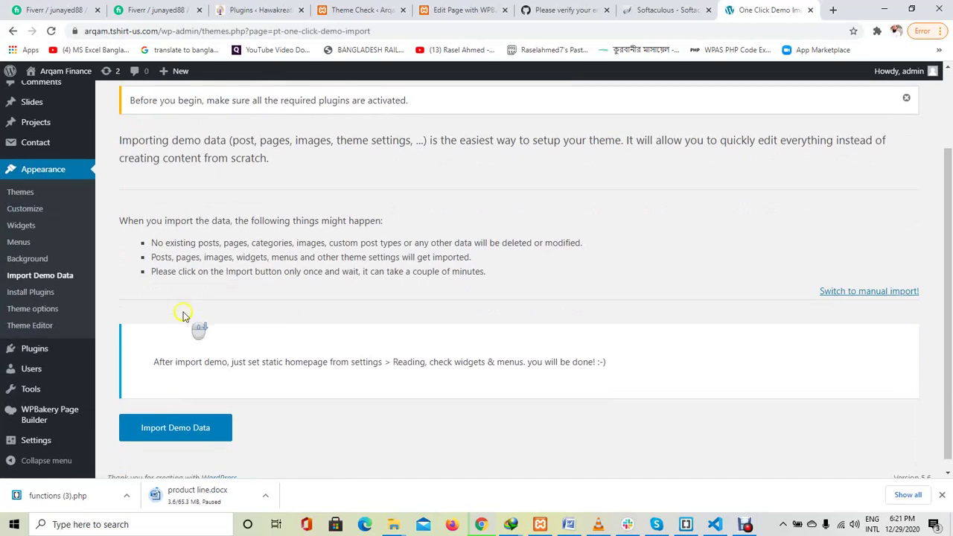
left_click(177, 429)
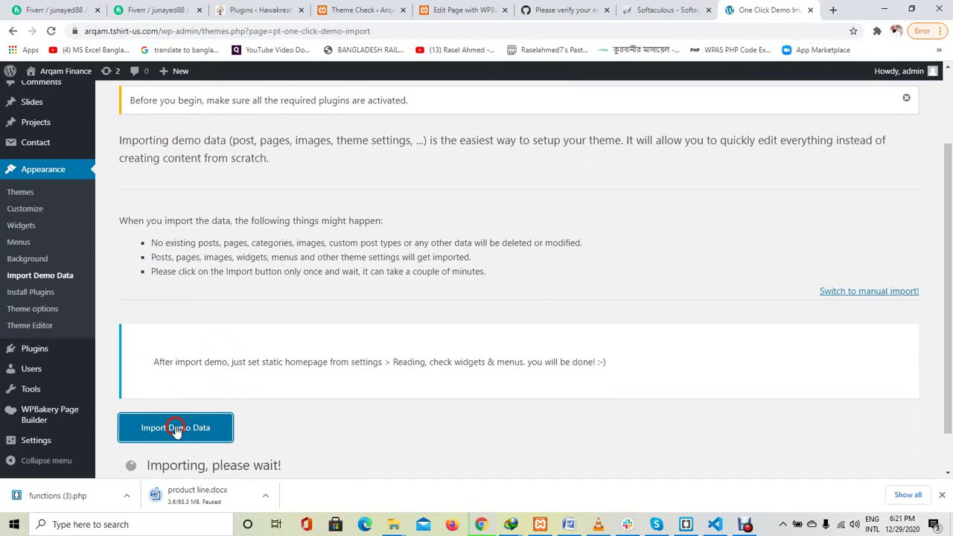
scroll(219, 308, "down", 1)
left_click(215, 302)
scroll(215, 301, "down", 2)
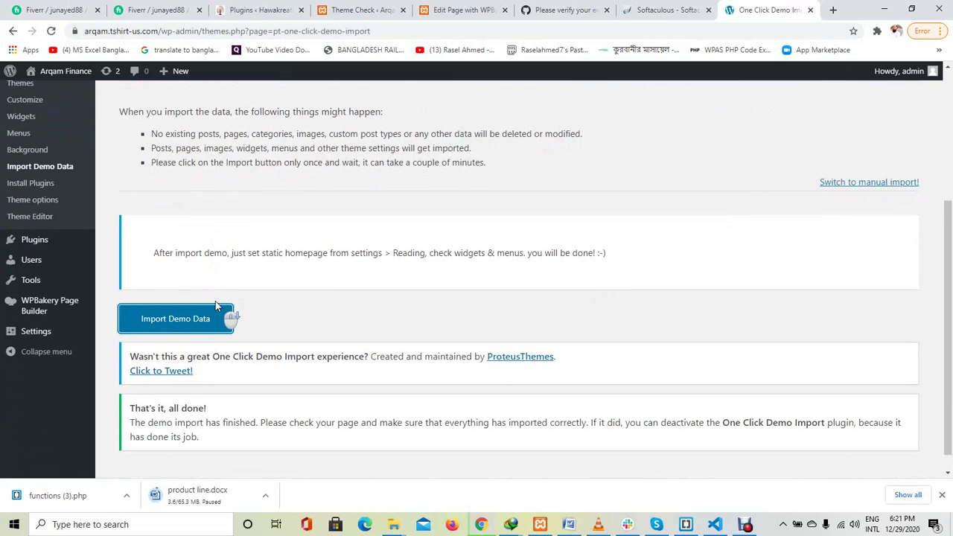
scroll(215, 301, "up", 1)
scroll(216, 306, "up", 3)
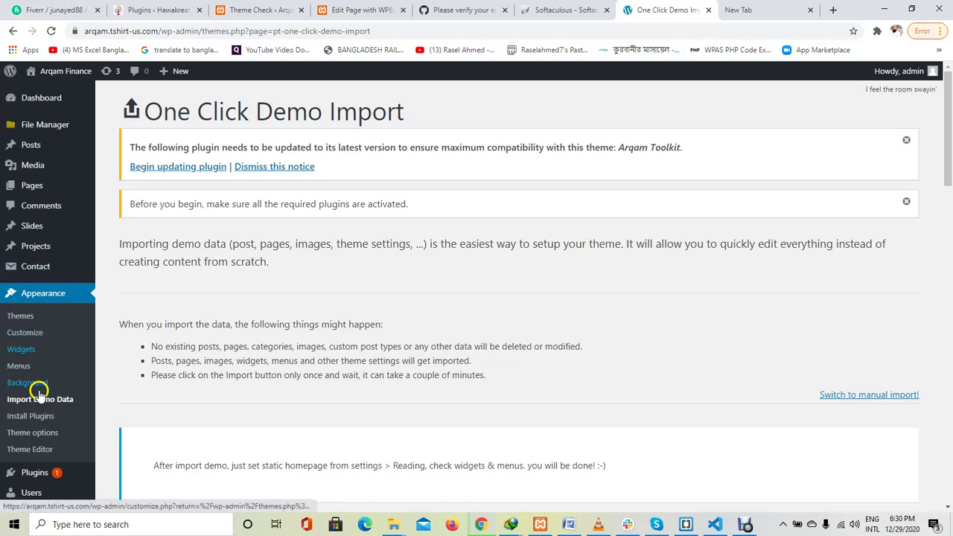
- Open the Menus and Widgets pages of the Appearance section in separate browser tabs
right_click(22, 370)
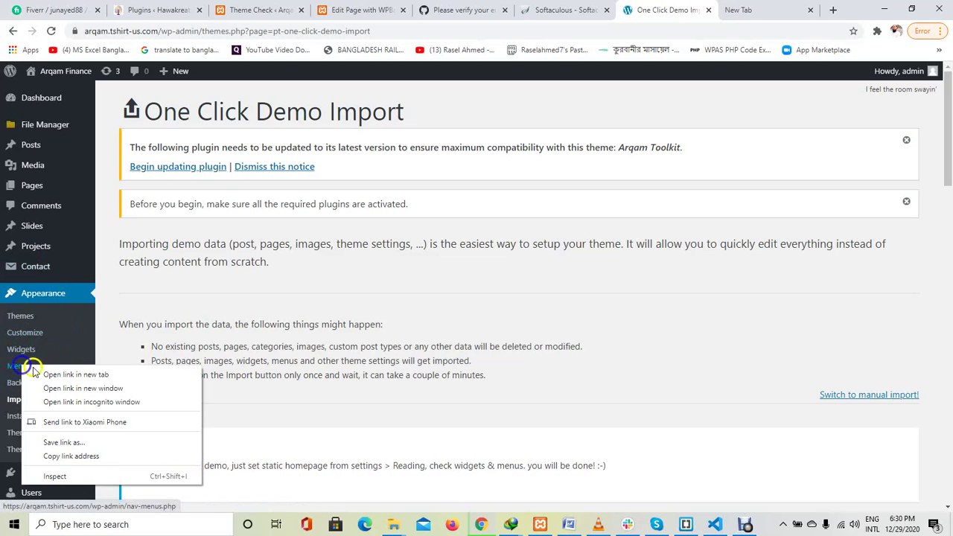
left_click(64, 375)
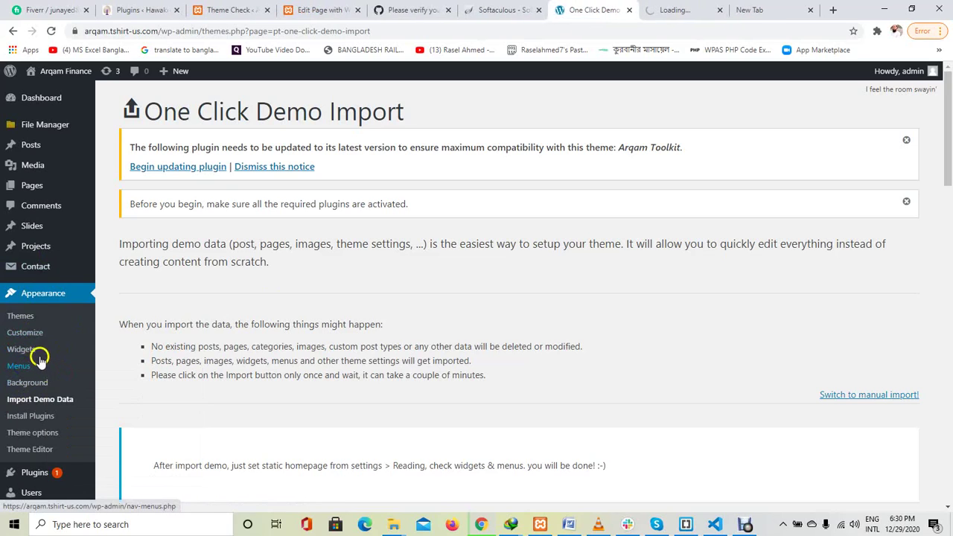
right_click(22, 354)
left_click(52, 360)
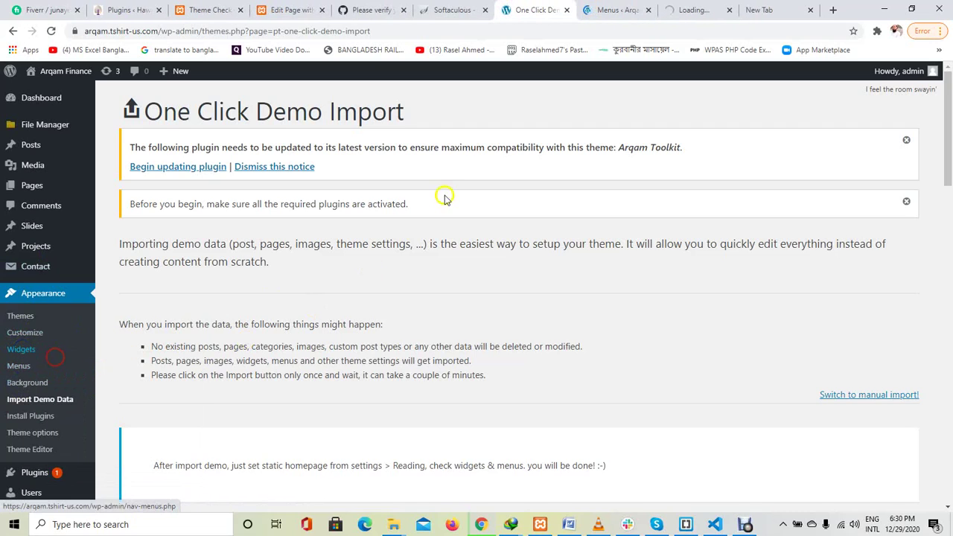
- On the Menus page, load the Main Menu for editing
left_click(612, 12)
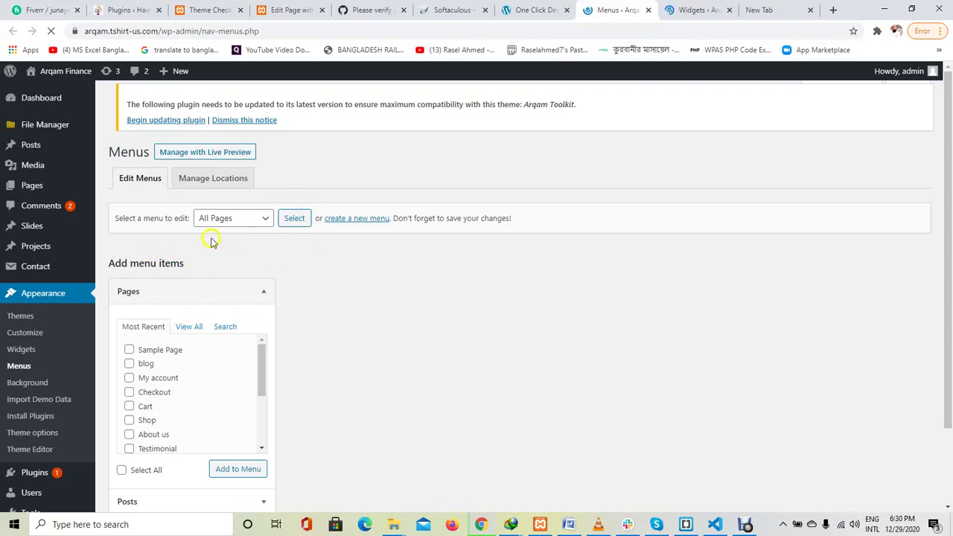
left_click(235, 214)
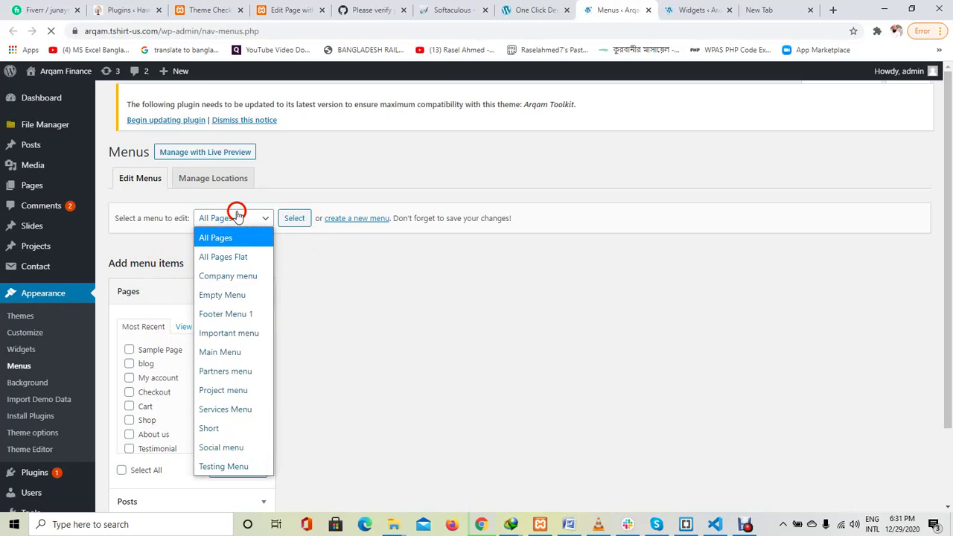
left_click(235, 351)
left_click(295, 221)
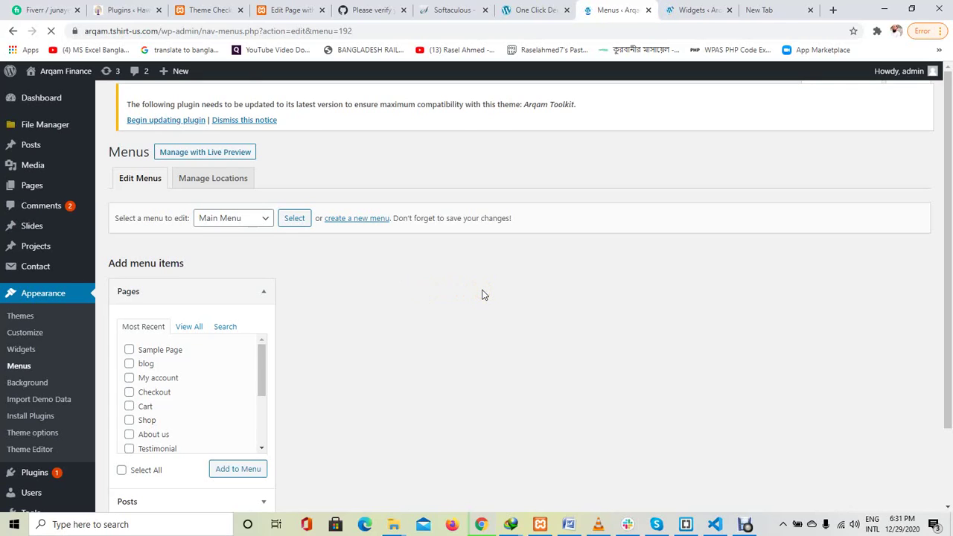
- Assign the Main Menu to the Primary display location and save the menu
scroll(588, 292, "down", 3)
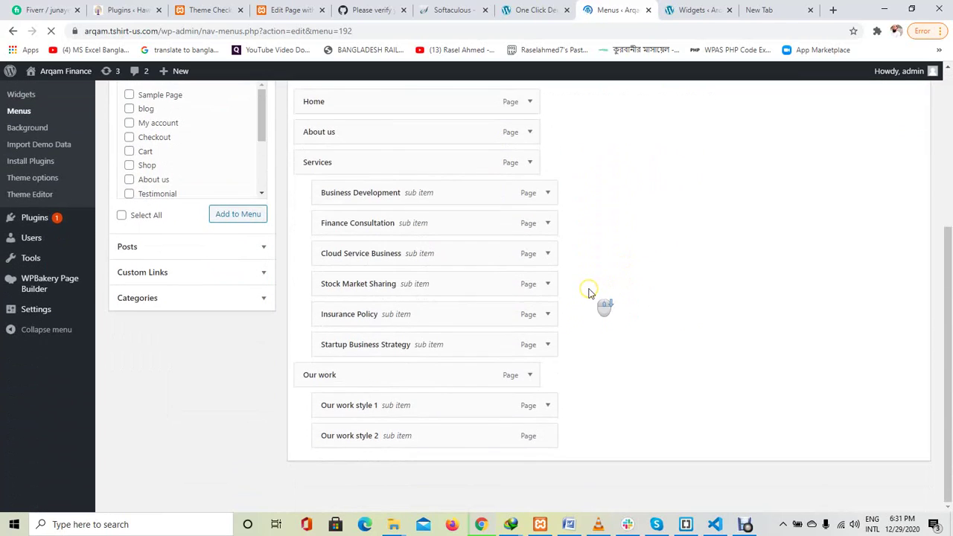
scroll(449, 391, "down", 1)
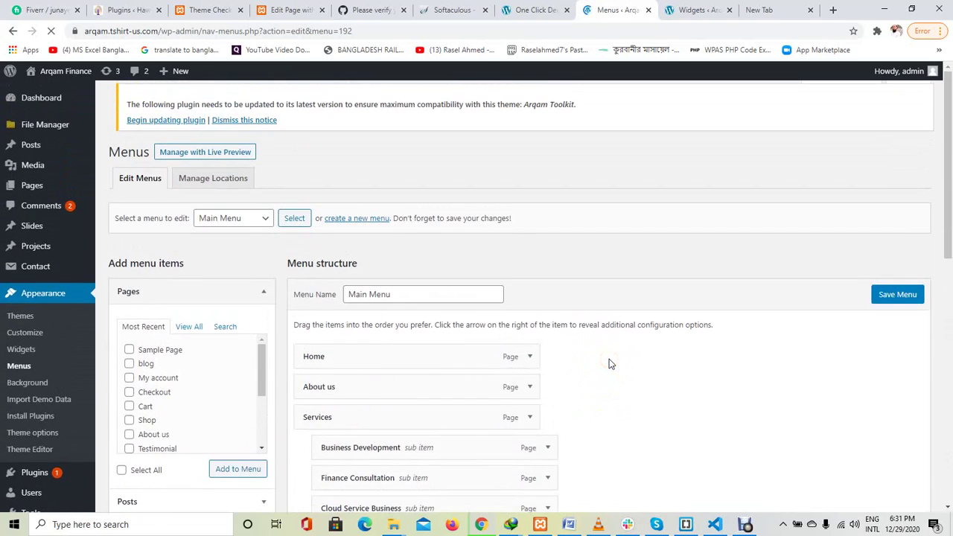
scroll(610, 363, "down", 4)
scroll(609, 363, "down", 3)
left_click(424, 398)
left_click(891, 445)
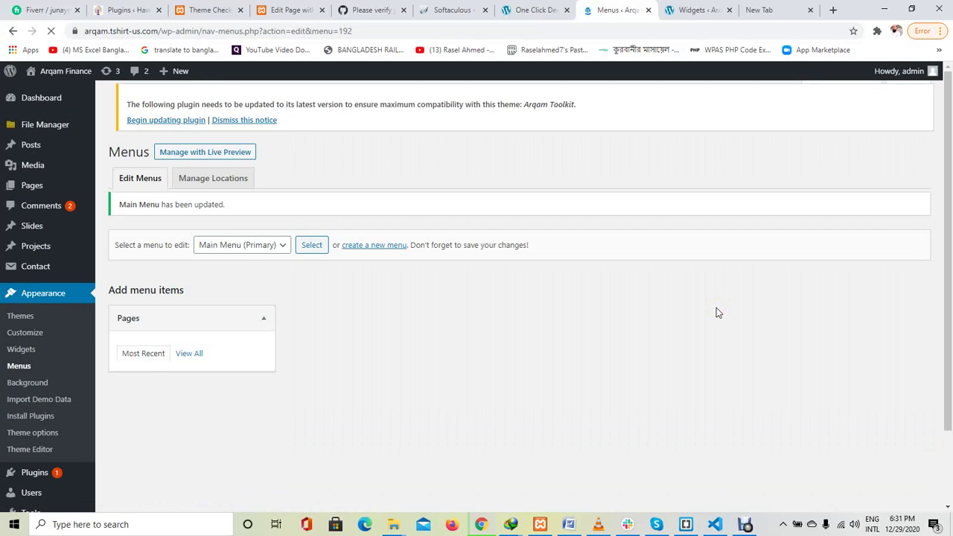
- Look over the Main Menu structure, and load Footer Menu 1 for editing
scroll(592, 320, "down", 5)
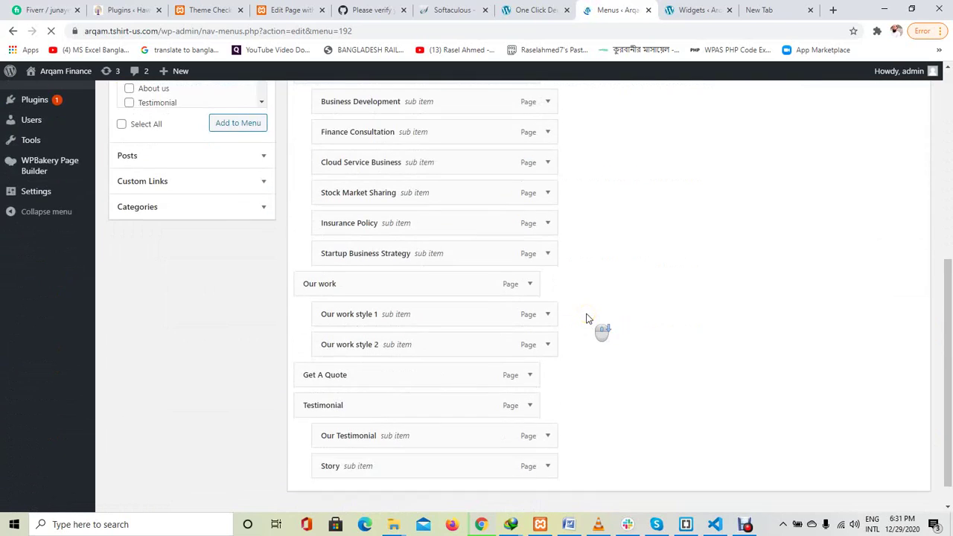
scroll(586, 318, "up", 1)
scroll(586, 319, "up", 4)
left_click(272, 231)
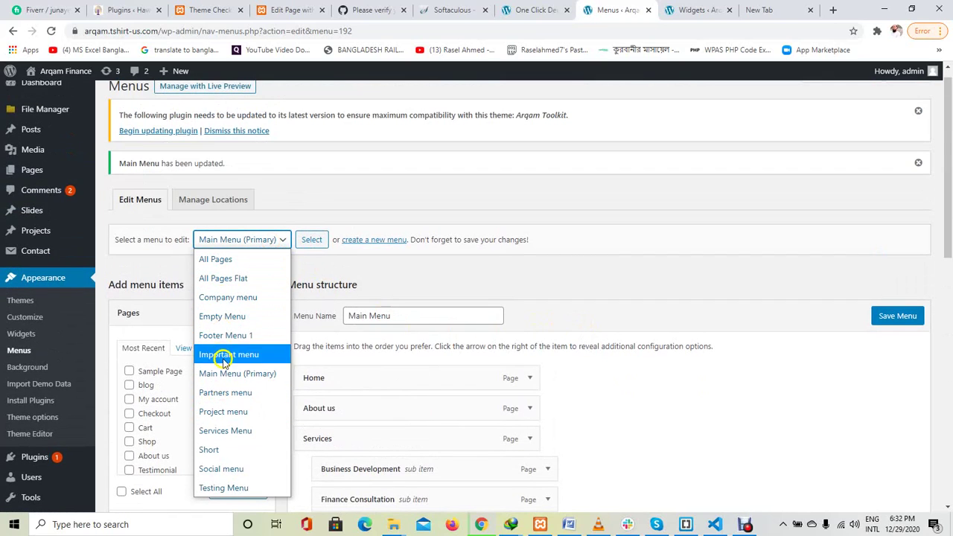
left_click(235, 335)
left_click(309, 240)
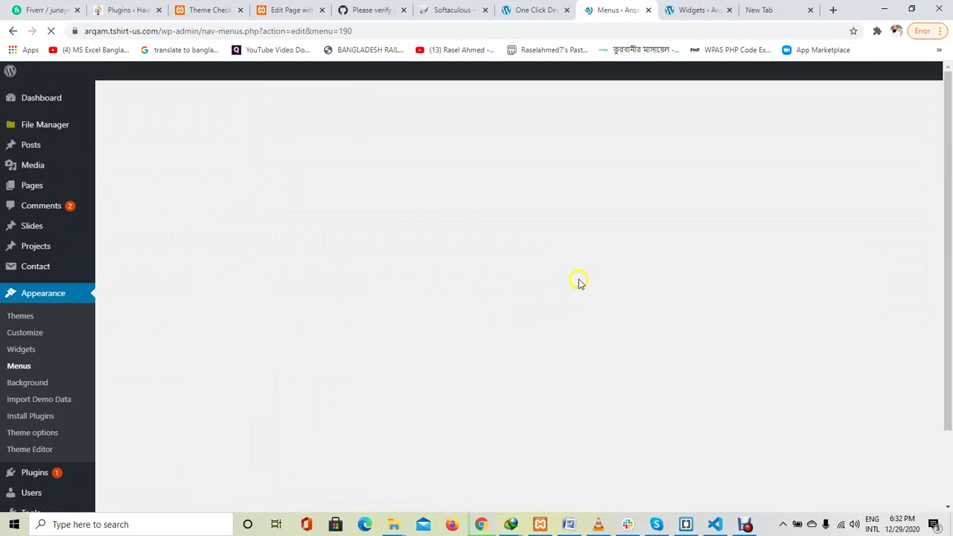
- Assign Footer Menu 1 to the Footer Menu 1 display location and save the menu
scroll(577, 282, "down", 2)
left_click(424, 397)
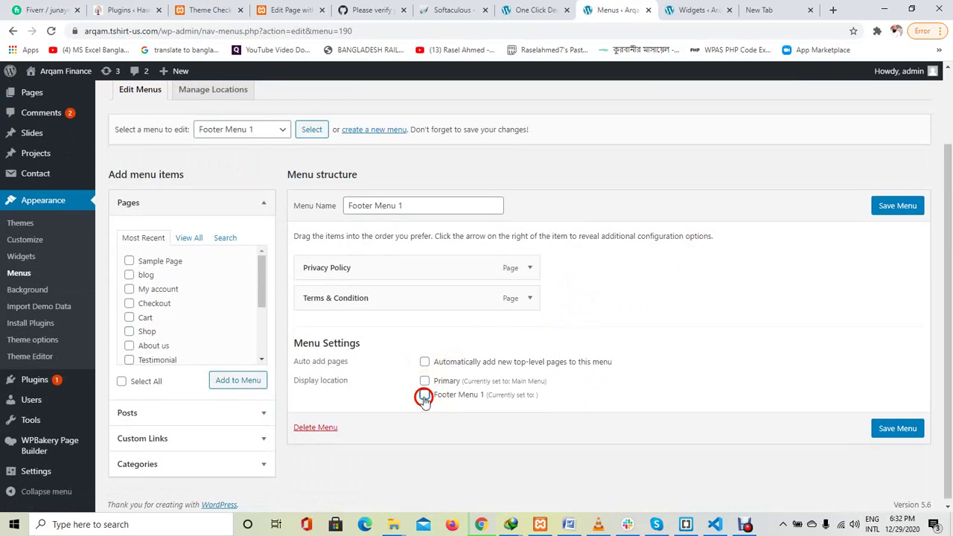
left_click(892, 435)
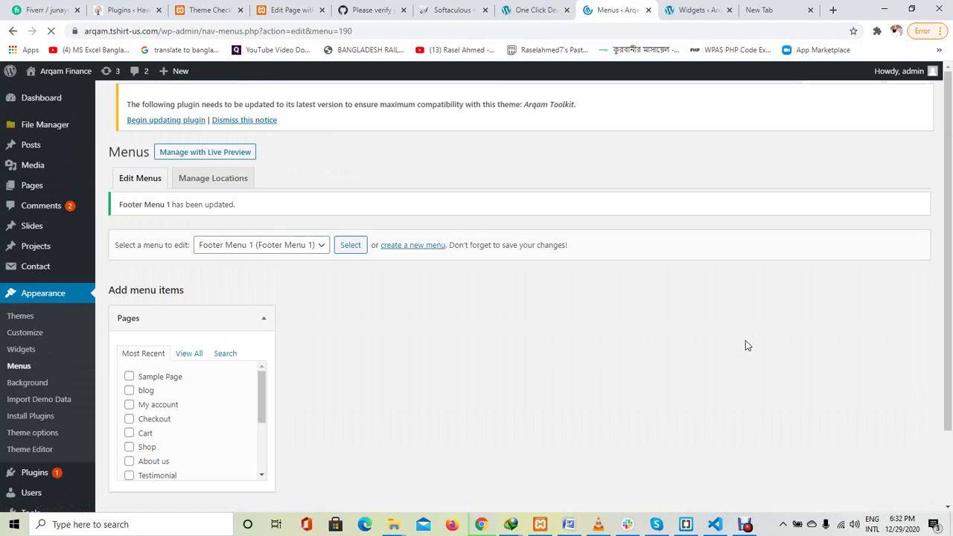
- On the Widgets page, add four Navigation Menu widgets to the Footer widgets area
left_click(696, 10)
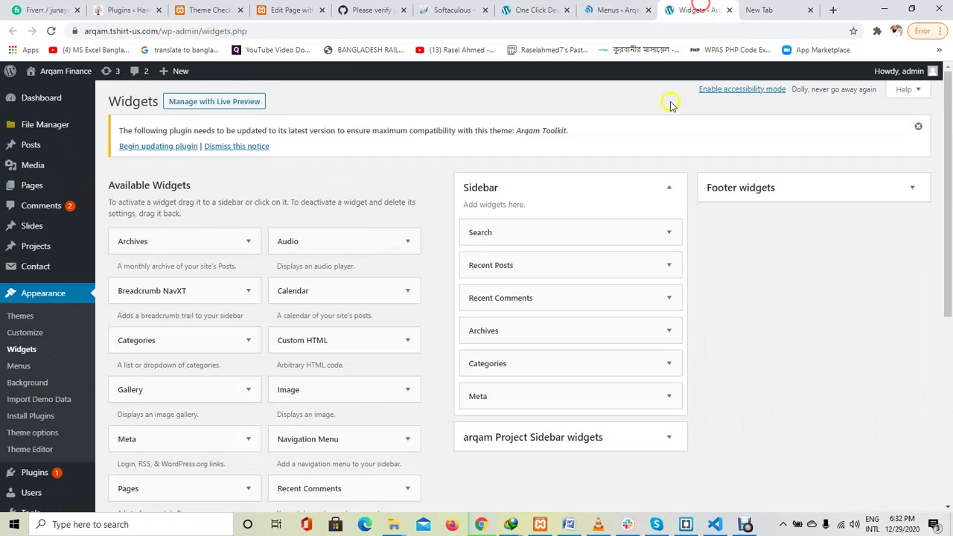
scroll(800, 257, "down", 2)
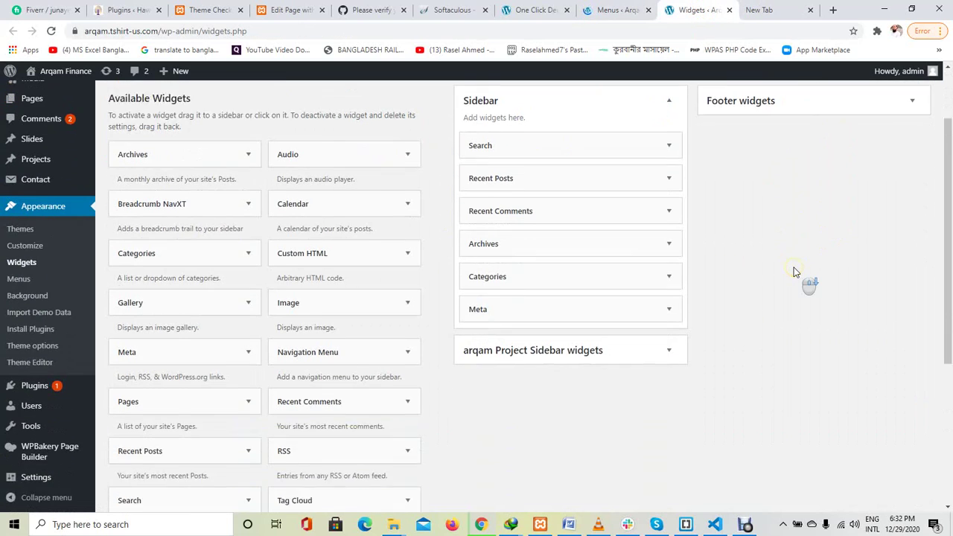
scroll(799, 258, "up", 1)
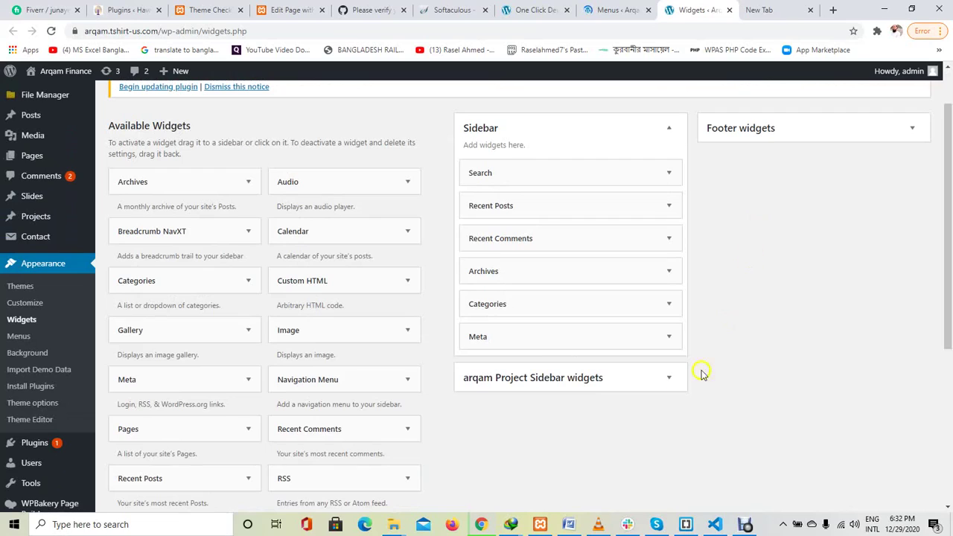
left_click(596, 489)
left_click_drag(332, 394, 782, 174)
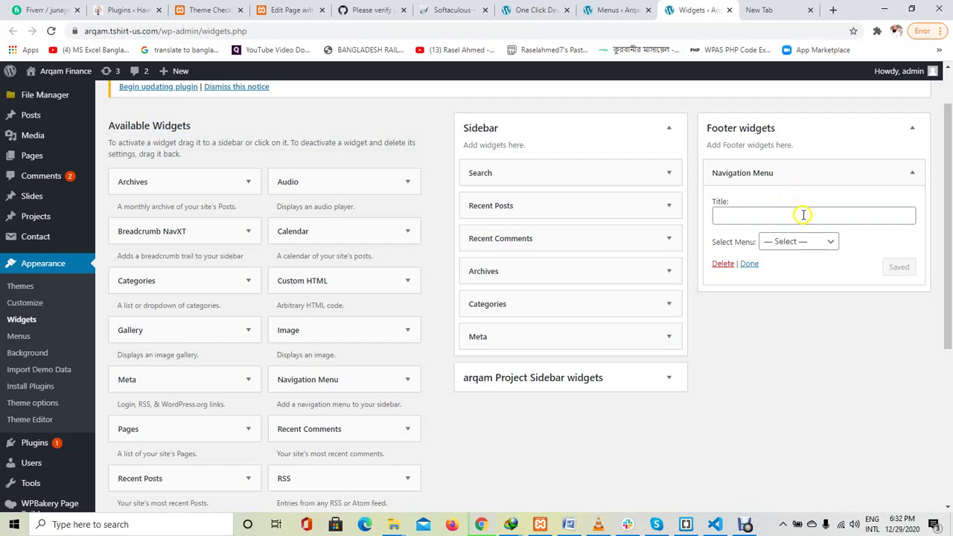
left_click(912, 174)
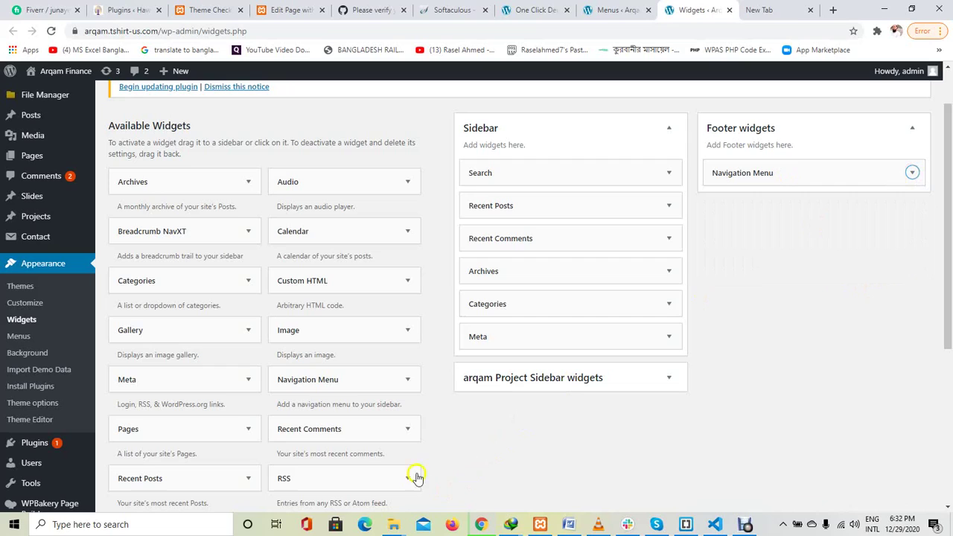
left_click_drag(322, 382, 770, 206)
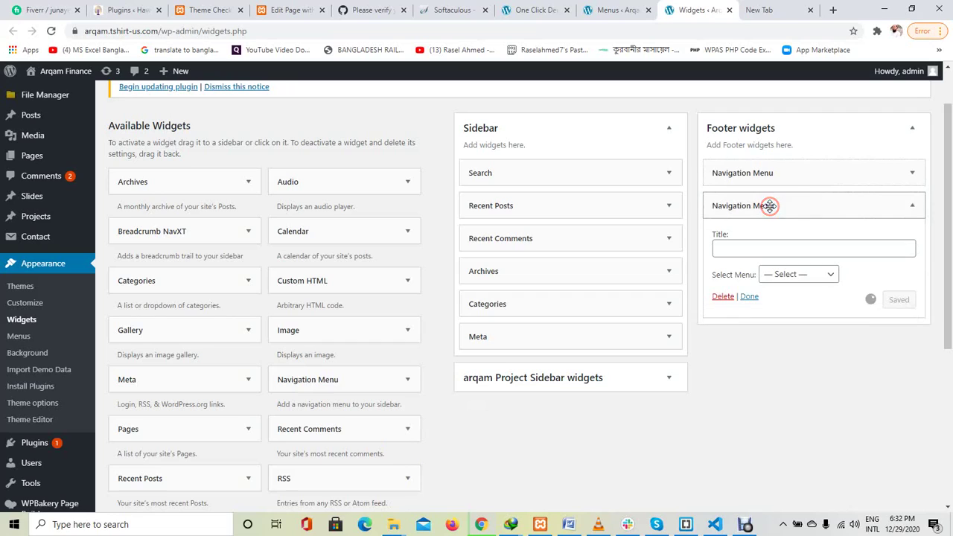
left_click_drag(313, 395, 762, 341)
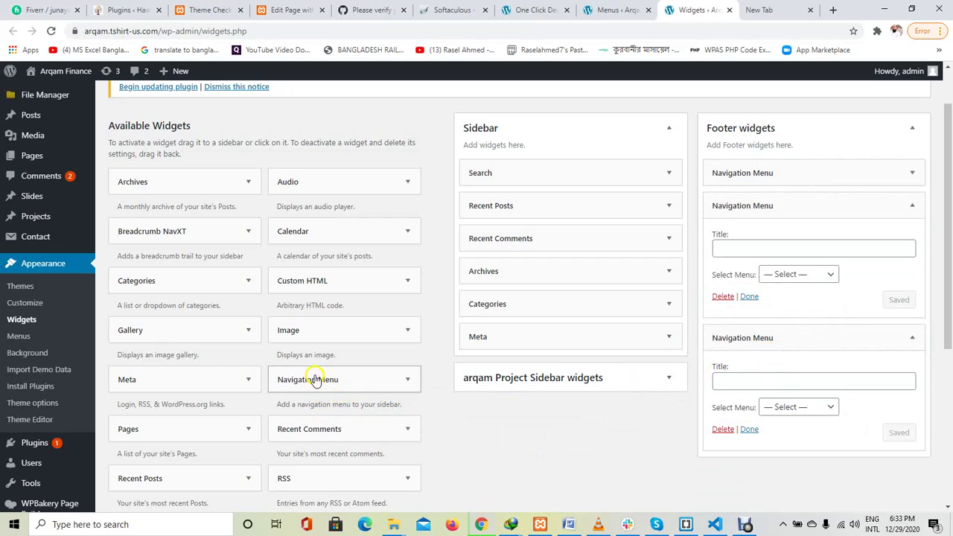
left_click_drag(315, 380, 783, 464)
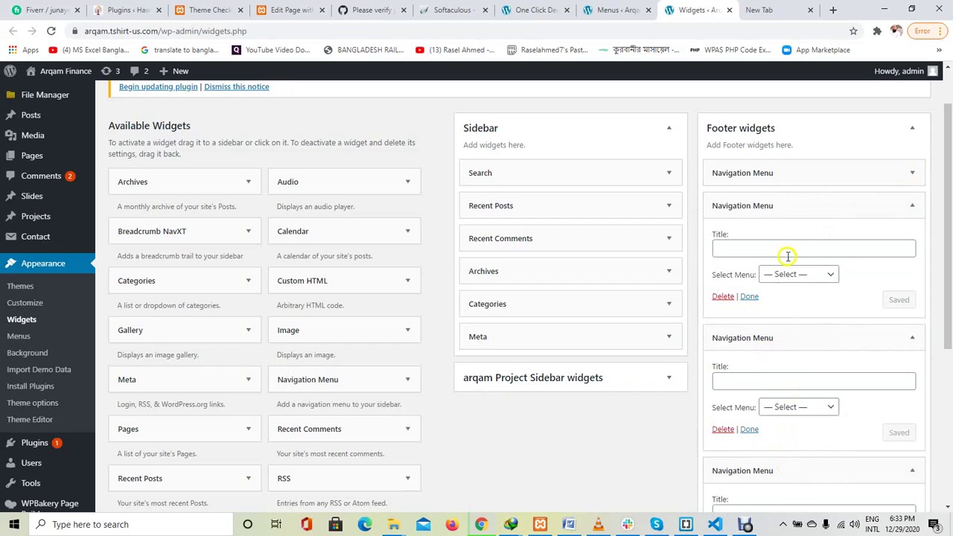
- Set the first footer Navigation Menu widget to Company menu with the title "Company" and save it
left_click(911, 174)
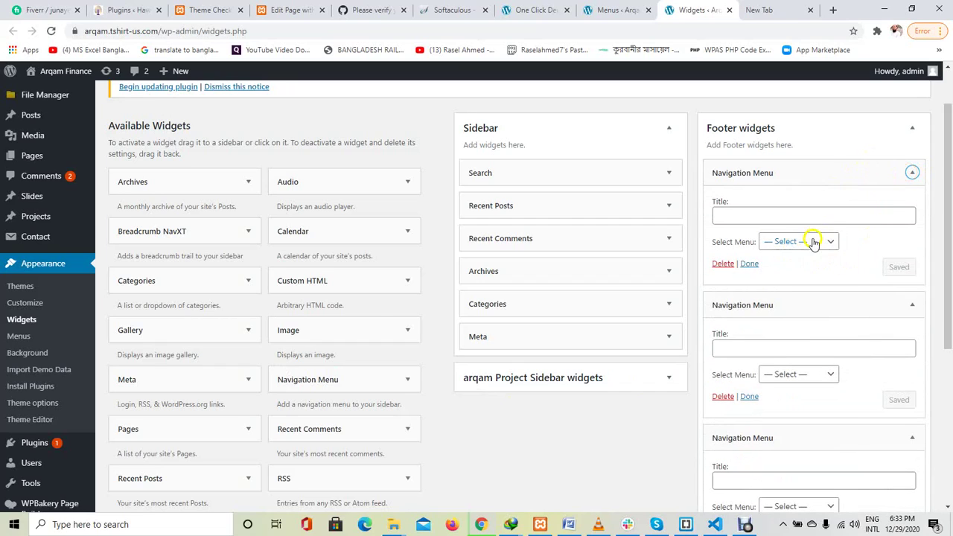
left_click(812, 242)
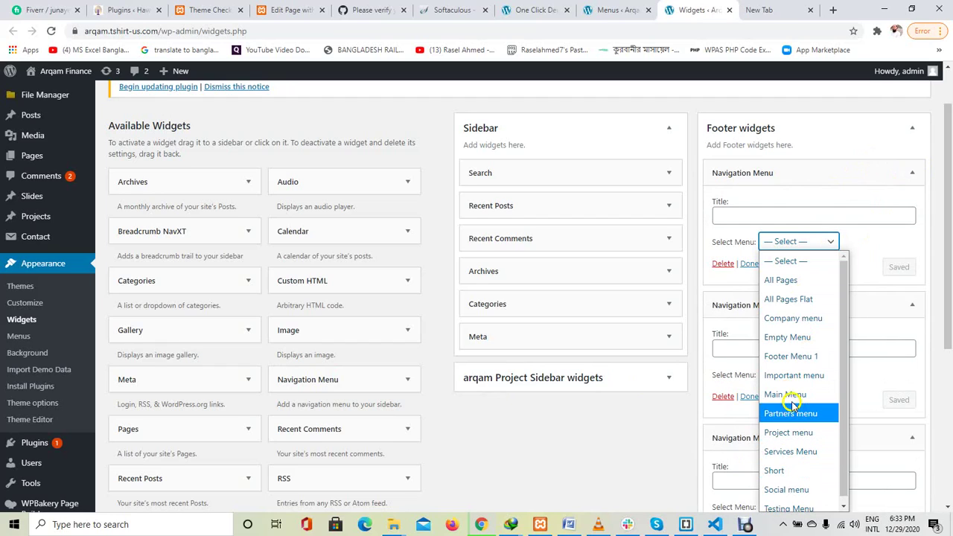
left_click(800, 319)
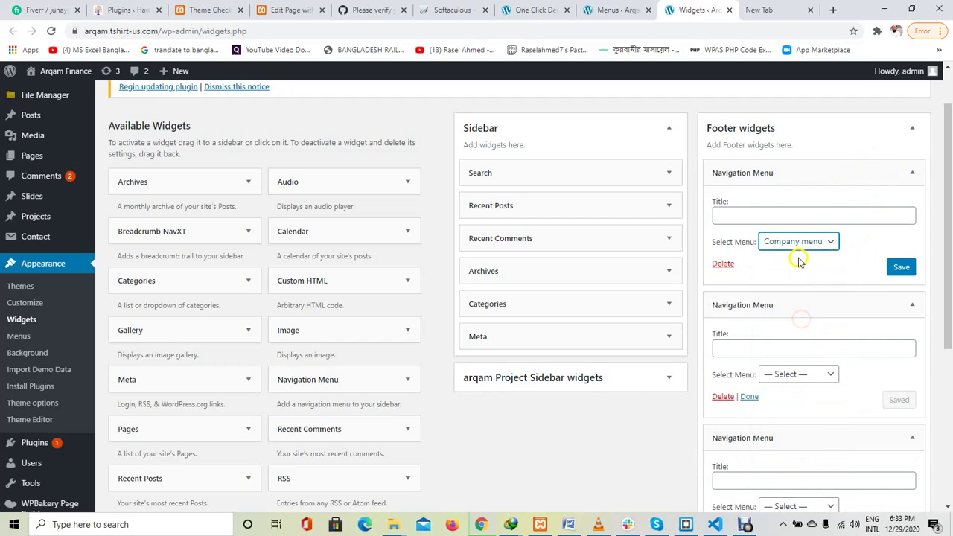
left_click(749, 217)
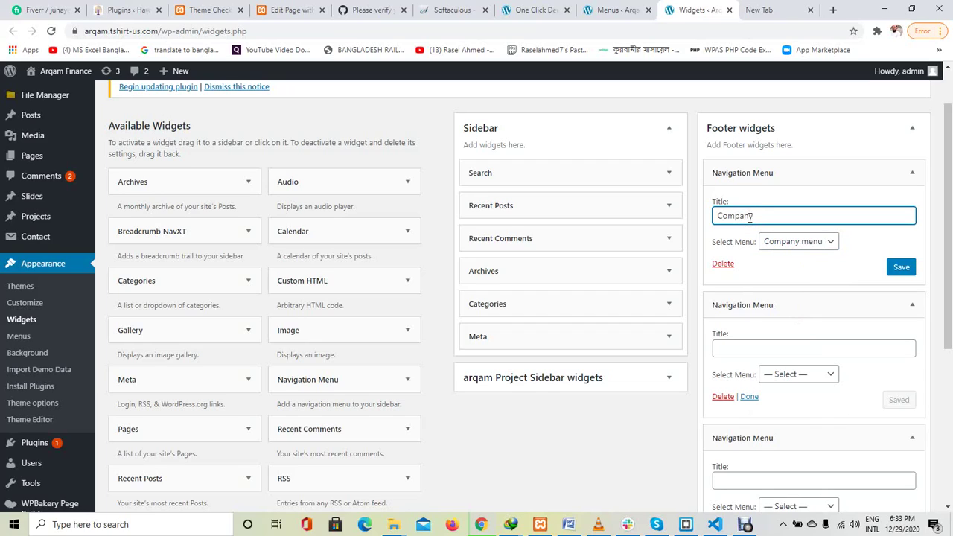
type("Company")
left_click(901, 267)
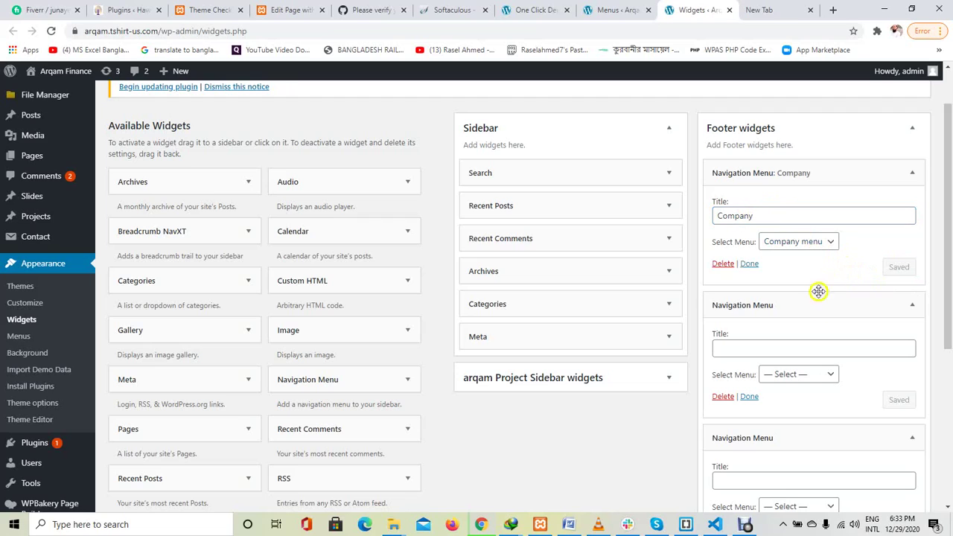
- Set the second footer Navigation Menu widget to Services Menu with the title "Services", save it, and collapse the two finished widgets
left_click(814, 374)
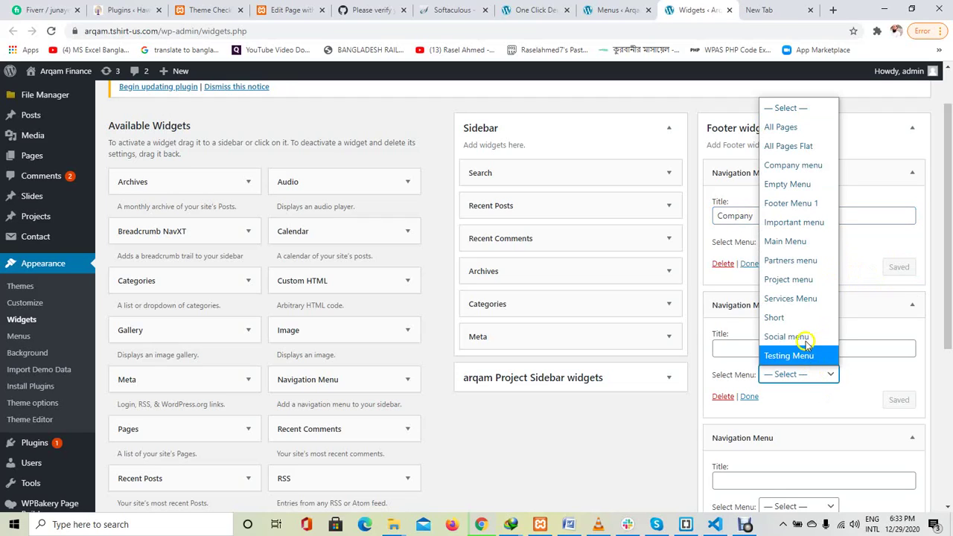
left_click(801, 298)
left_click(782, 347)
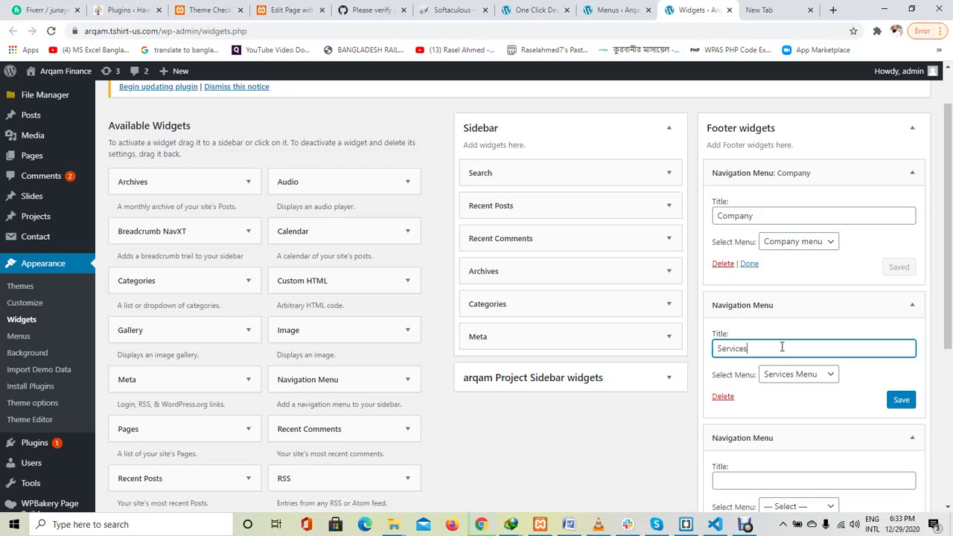
left_click(900, 400)
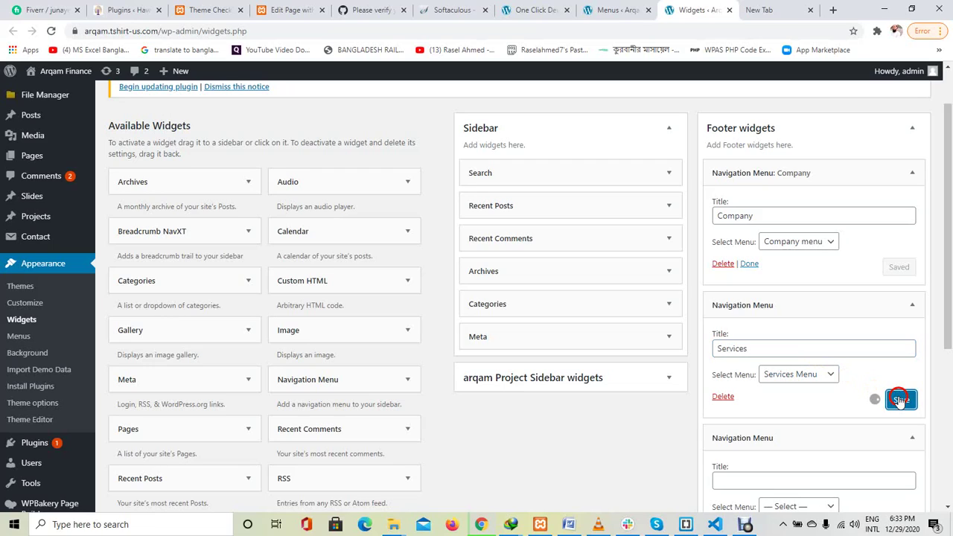
left_click(912, 174)
left_click(911, 207)
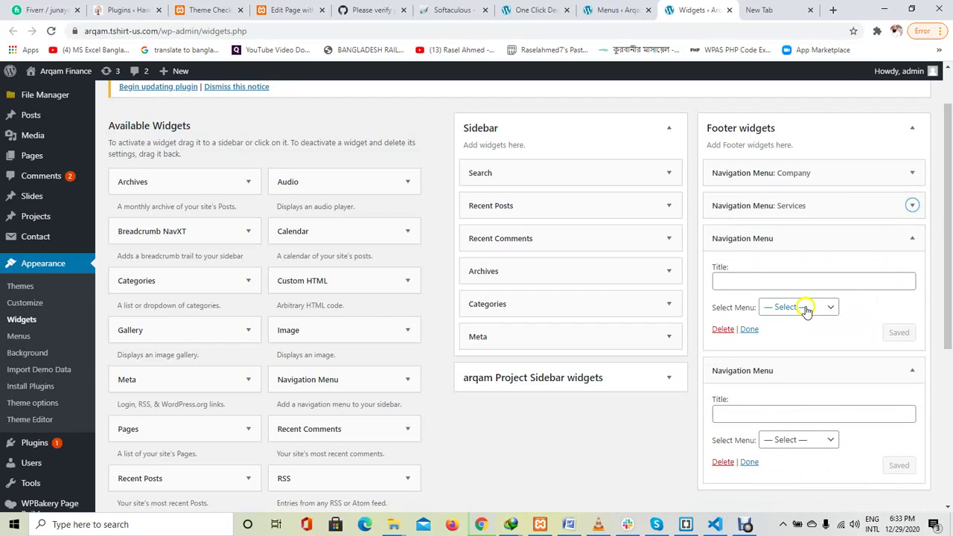
- Set the third footer Navigation Menu widget to Important menu with the title "Importnent" and save it
left_click(806, 308)
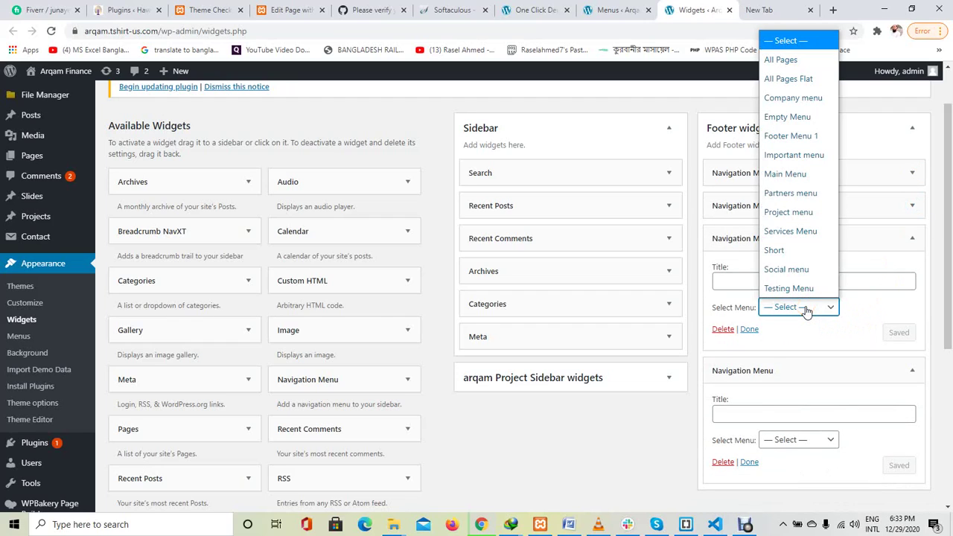
left_click(808, 155)
left_click(779, 281)
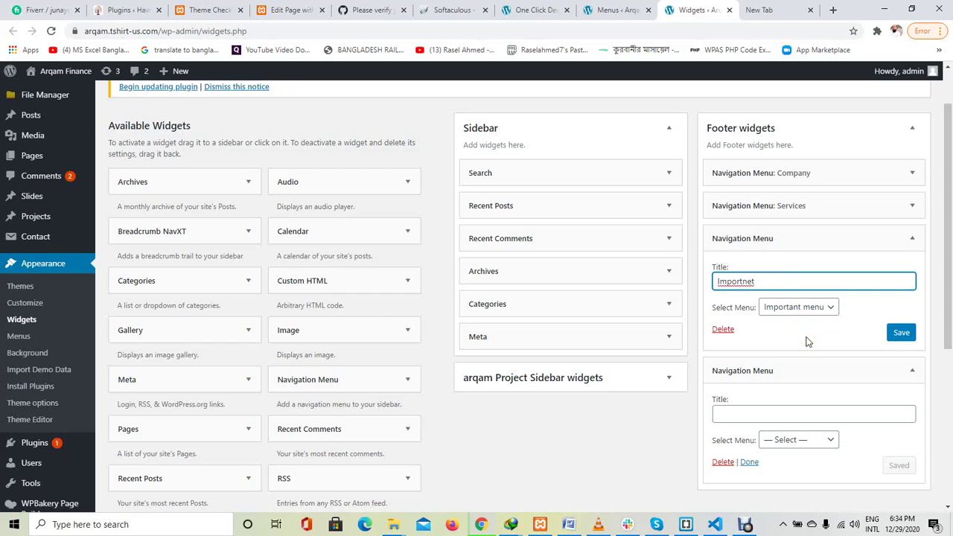
left_click(748, 282)
left_click(801, 328)
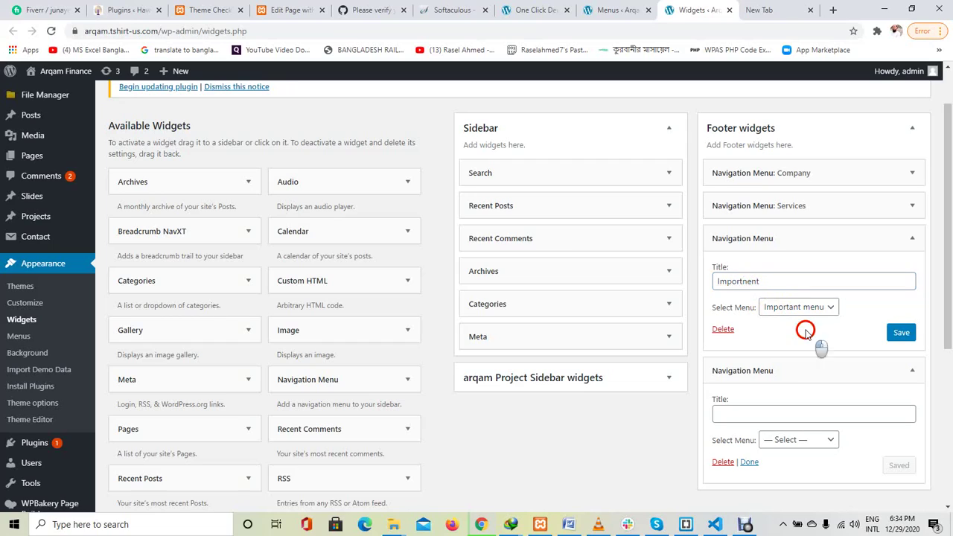
left_click(902, 335)
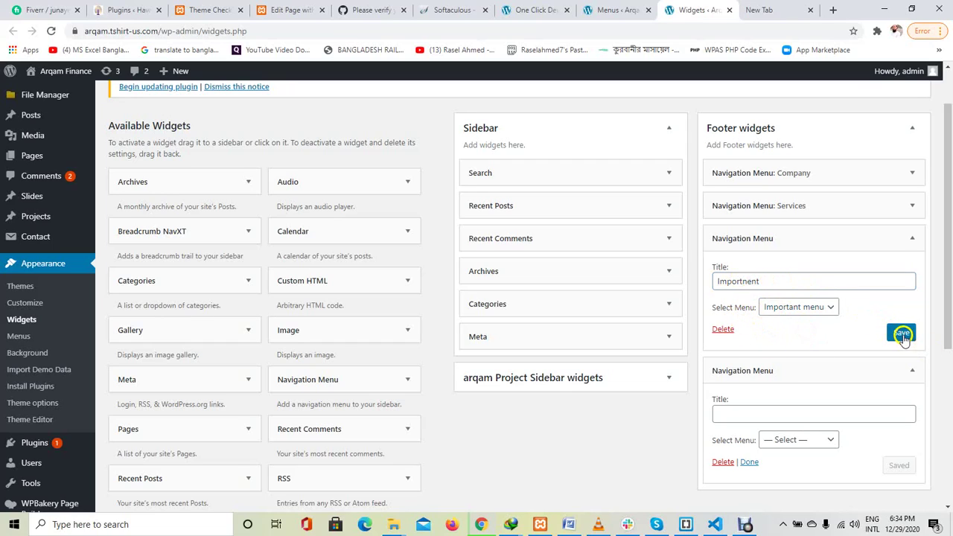
- Change the third footer widget's title to "Importnant", save it, and collapse the widget
left_click(816, 342)
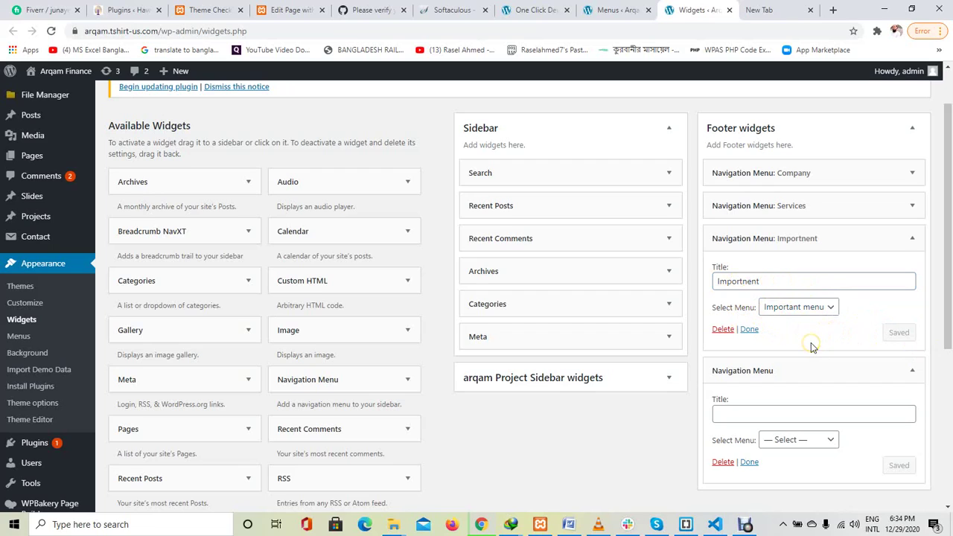
left_click(751, 282)
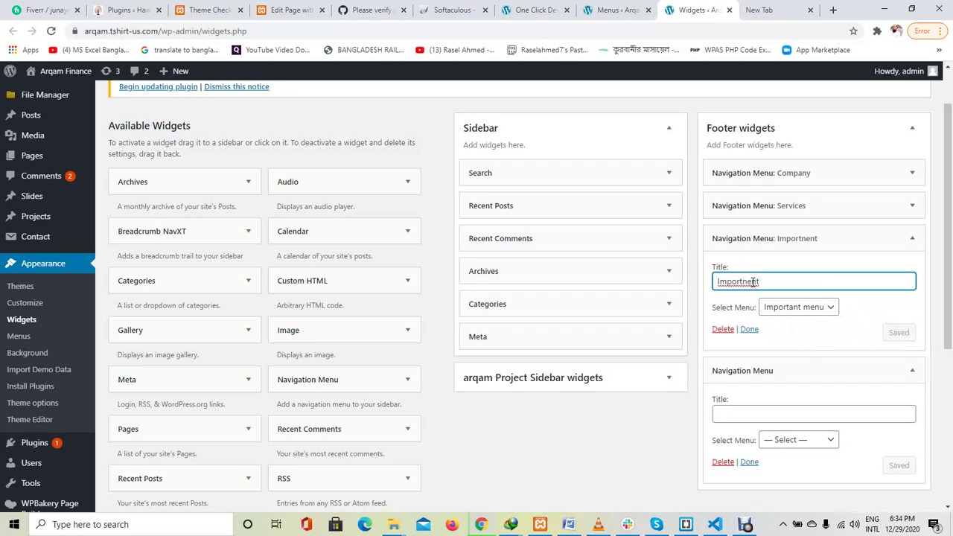
key("BackSpace")
left_click(902, 333)
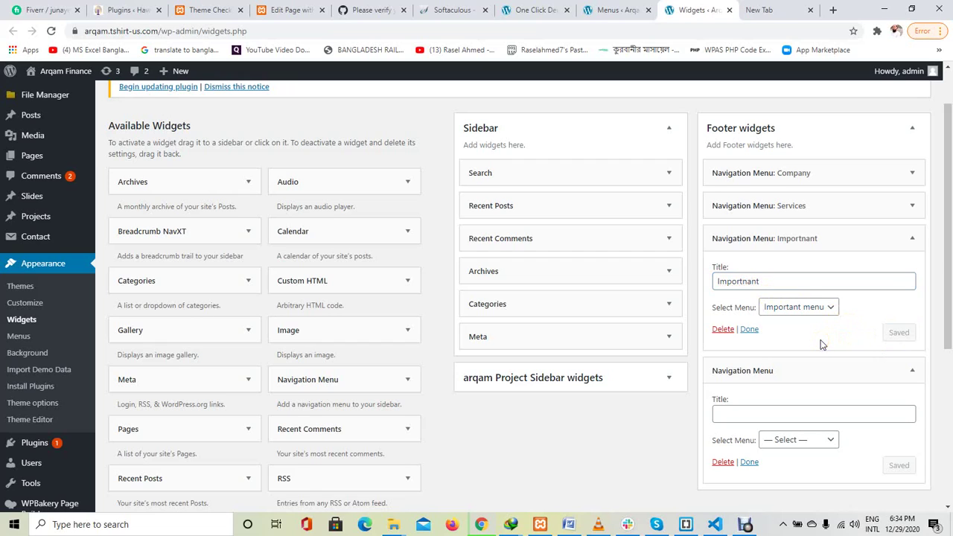
scroll(823, 343, "down", 2)
left_click(911, 119)
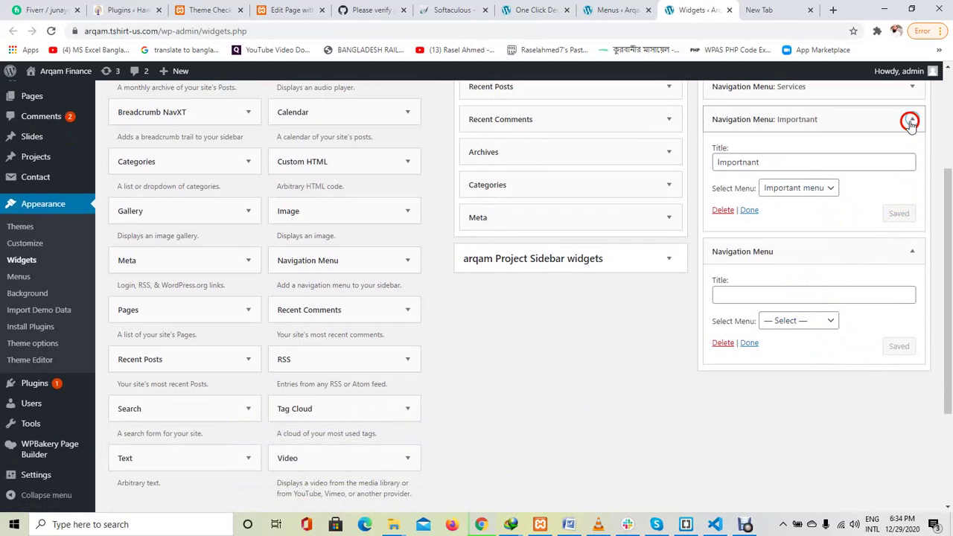
- Set the fourth footer Navigation Menu widget to Partners menu with the title "Partners" and save it
left_click(796, 217)
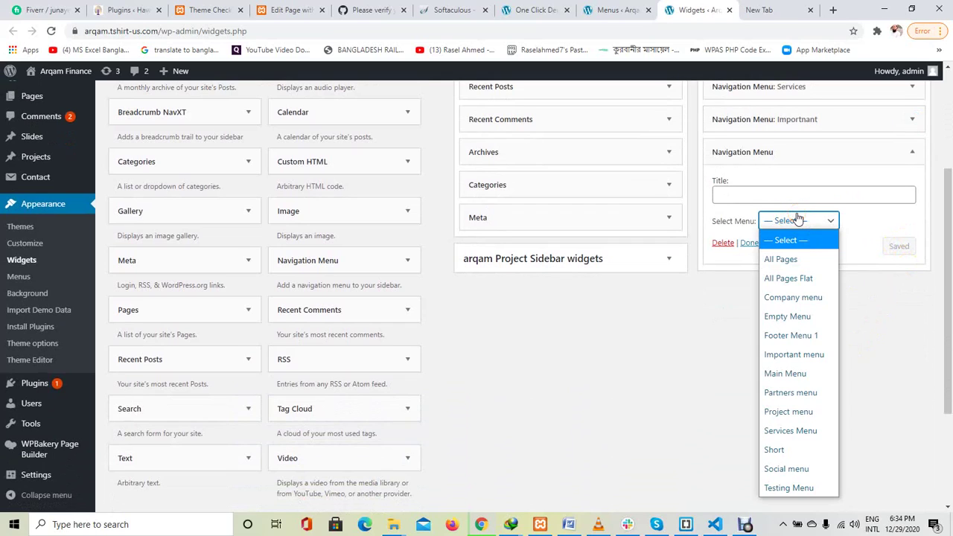
left_click(789, 392)
left_click(773, 195)
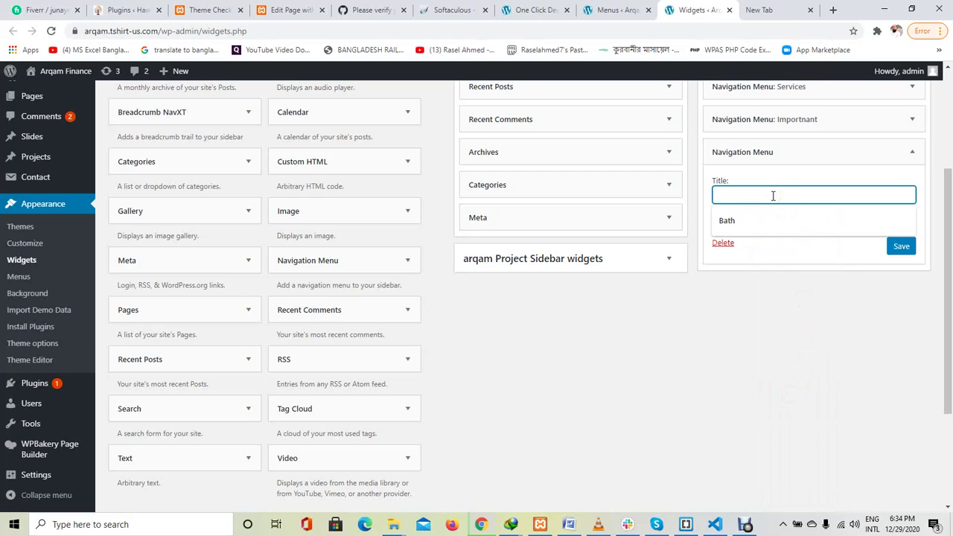
type("Partners")
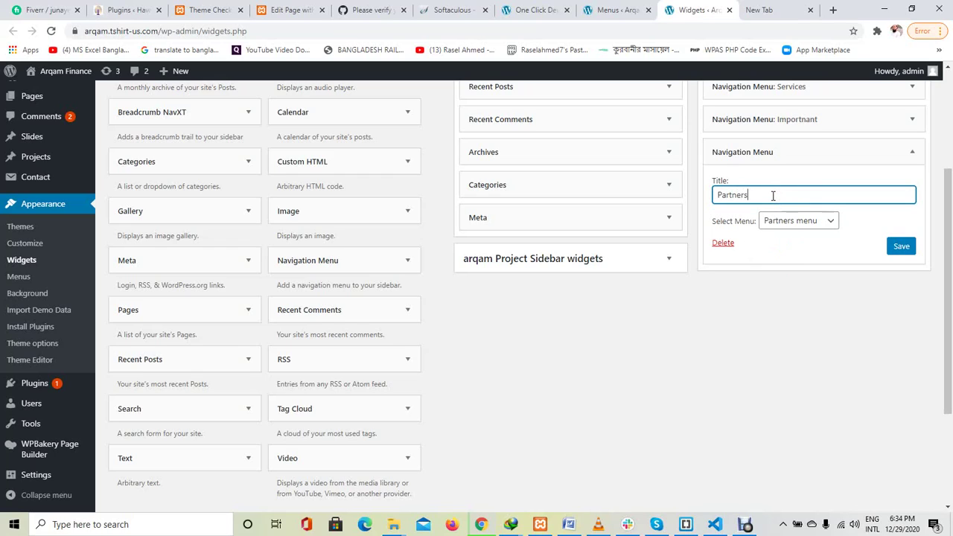
left_click(901, 247)
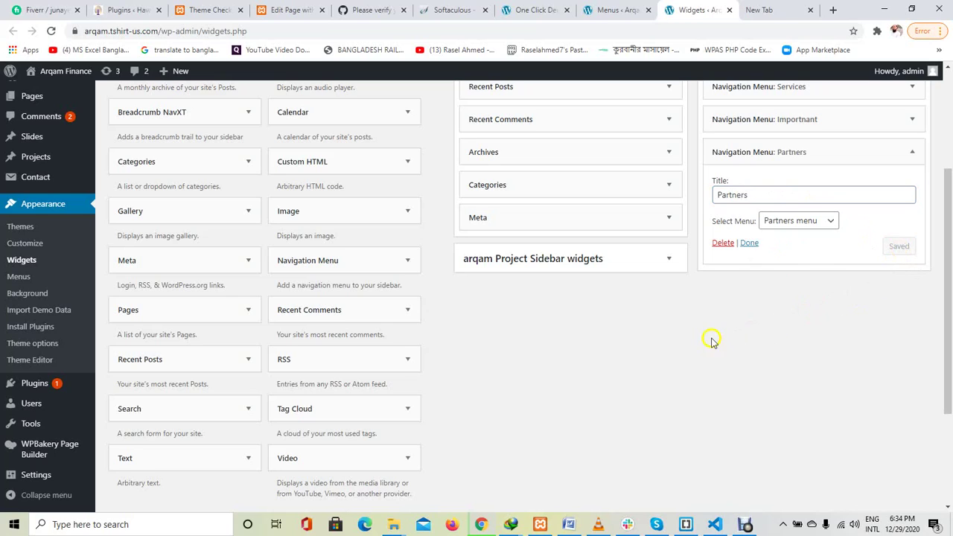
scroll(700, 338, "up", 1)
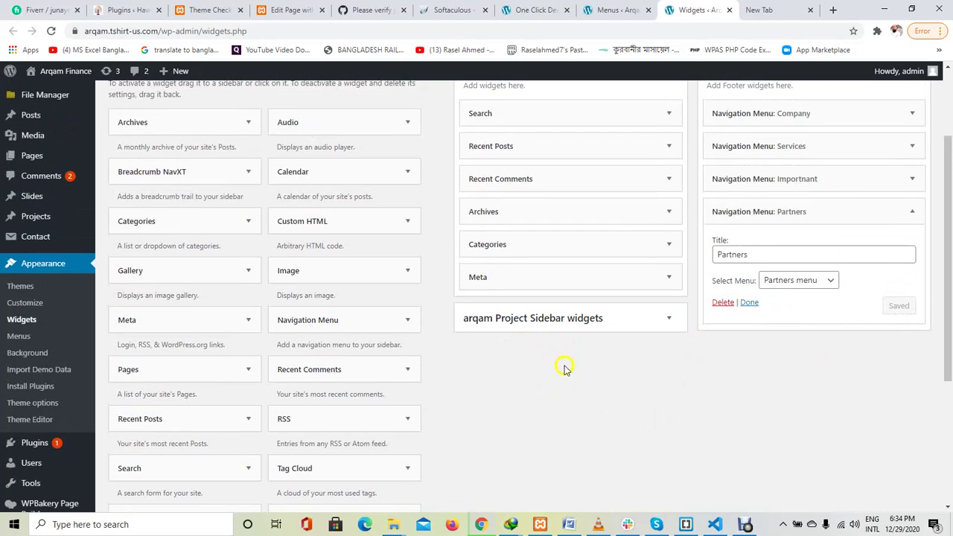
- Add a Navigation Menu widget to the arqam Project Sidebar, set it to Services Menu, and save it
left_click(666, 318)
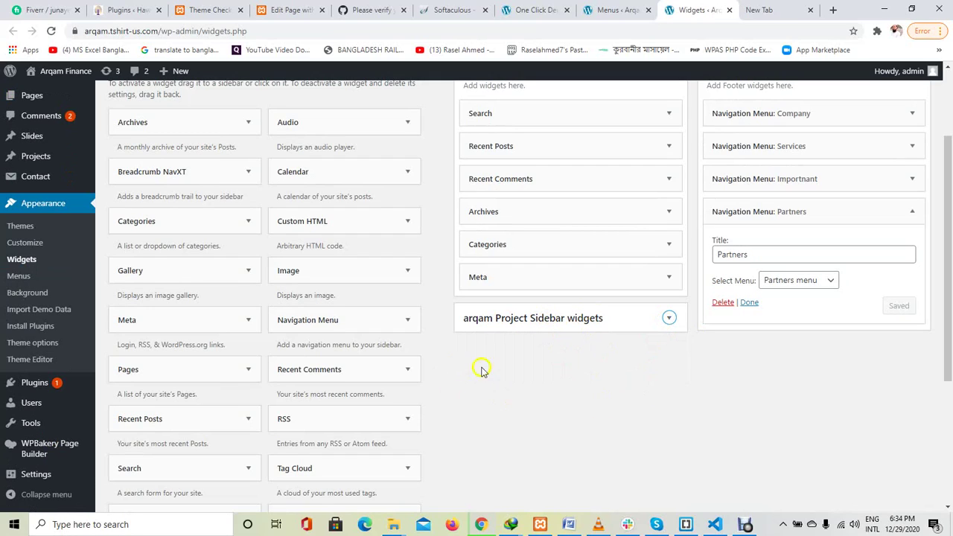
left_click_drag(308, 321, 516, 357)
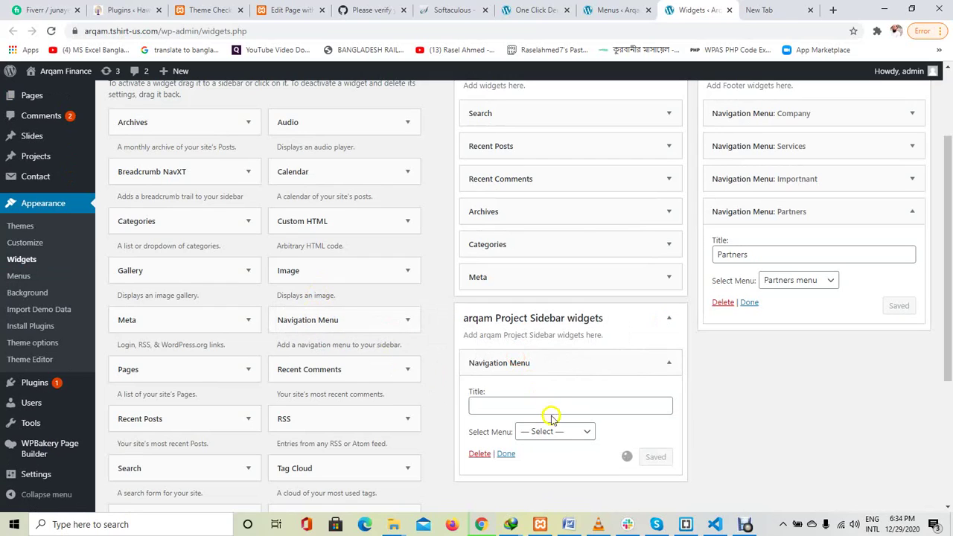
left_click(566, 437)
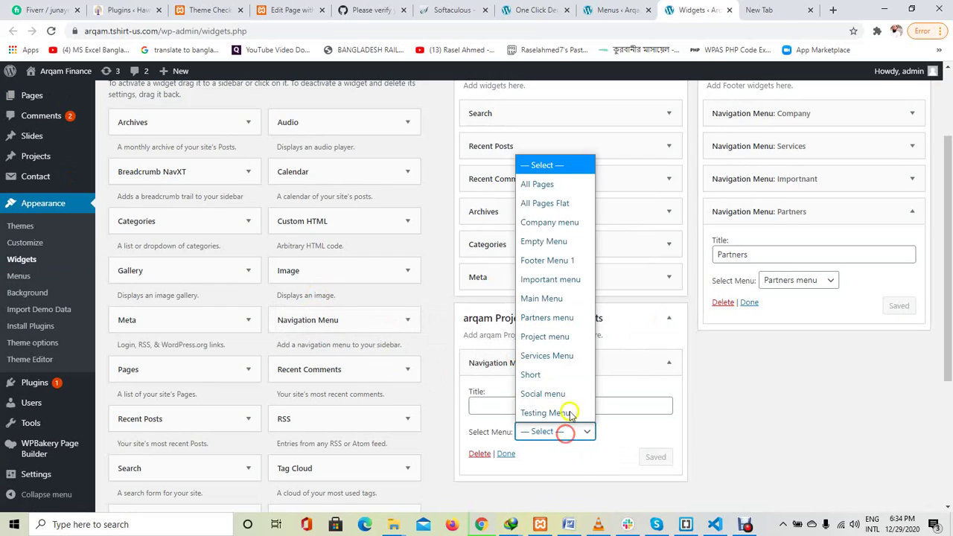
left_click(557, 357)
left_click(658, 459)
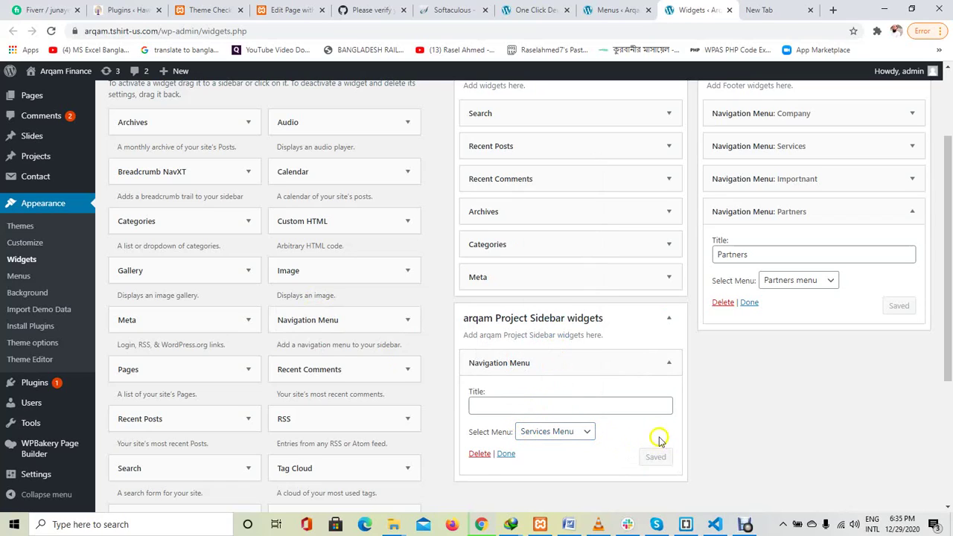
- In the Reading settings, make the homepage display a static page and choose Home as the homepage
scroll(703, 402, "up", 2)
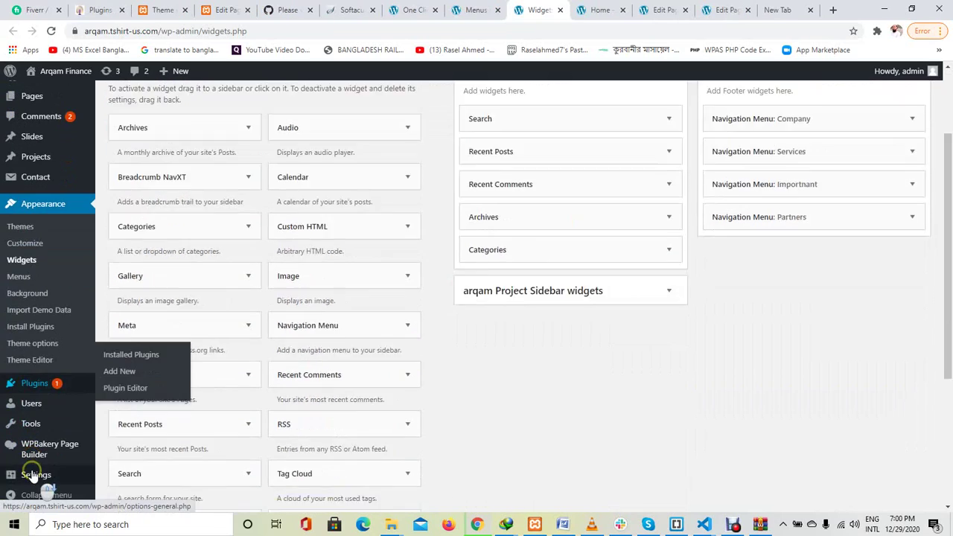
scroll(33, 484, "down", 2)
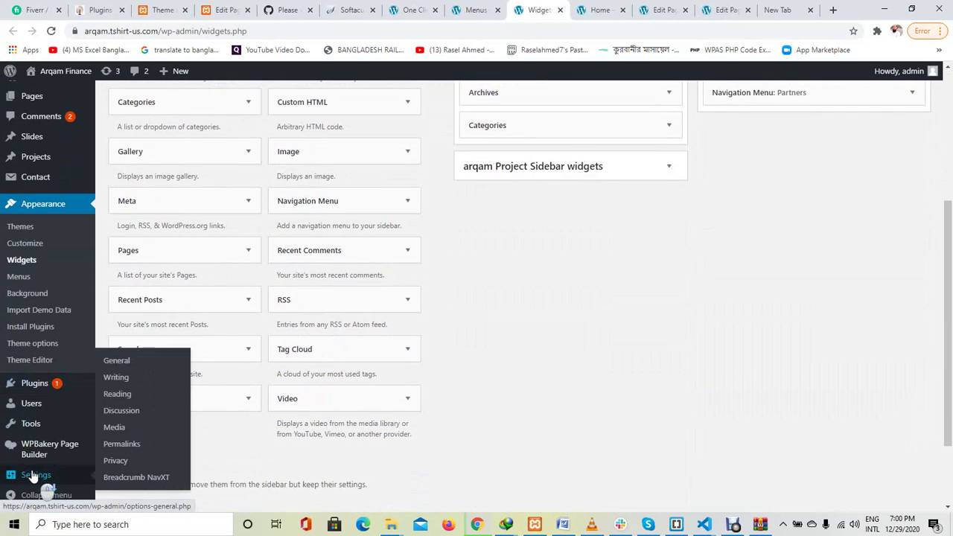
mouse_move(35, 431)
left_click(42, 476)
left_click(123, 394)
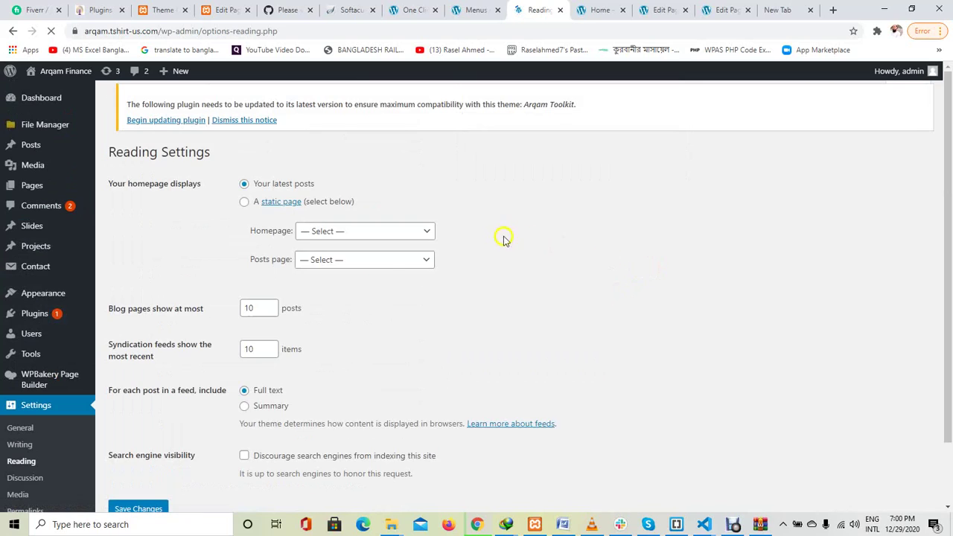
left_click(239, 207)
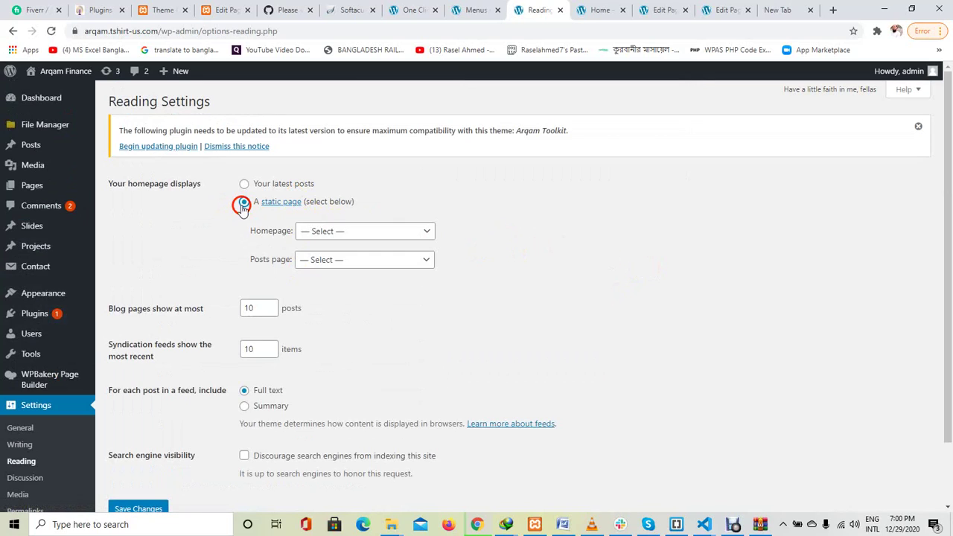
left_click(328, 232)
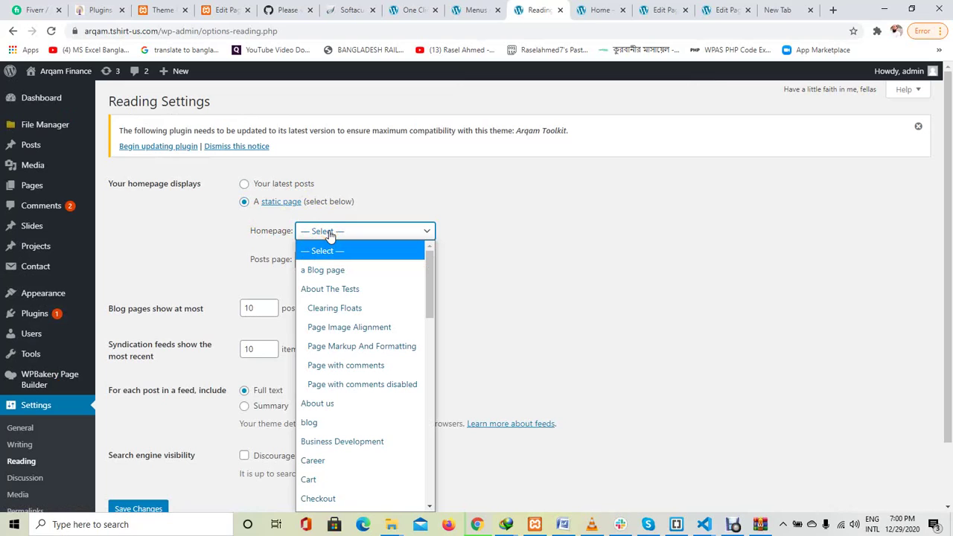
scroll(342, 429, "down", 5)
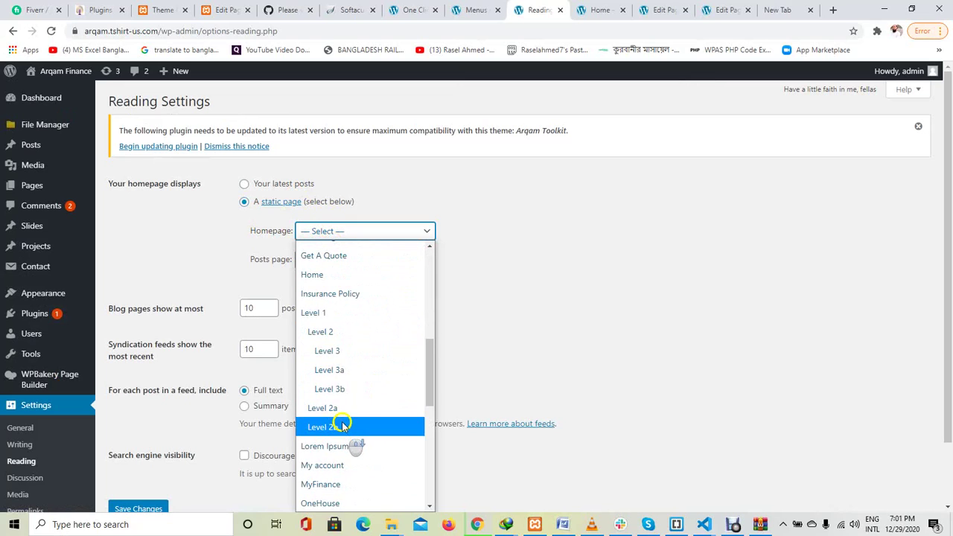
scroll(347, 413, "up", 3)
left_click(335, 391)
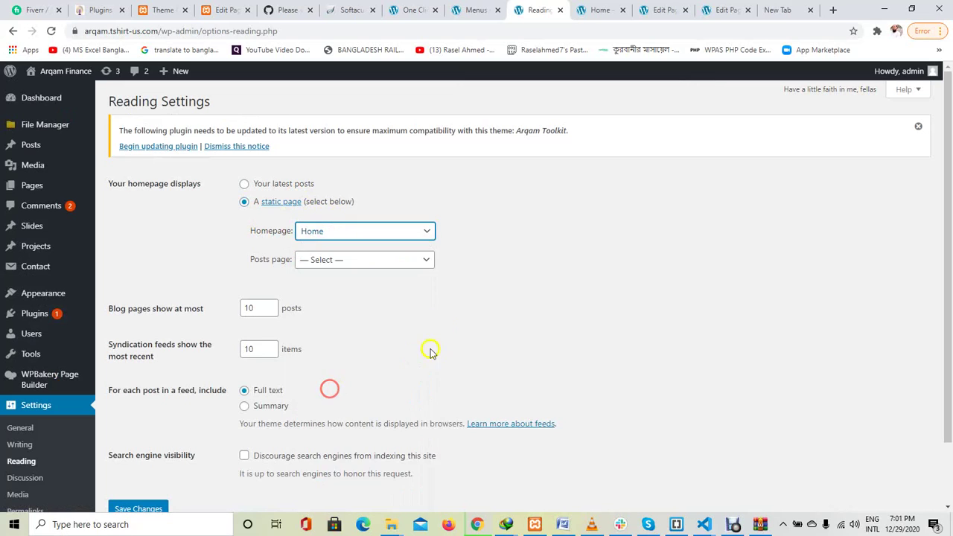
- Set the posts page to "a Blog page" and save the reading settings
left_click(359, 262)
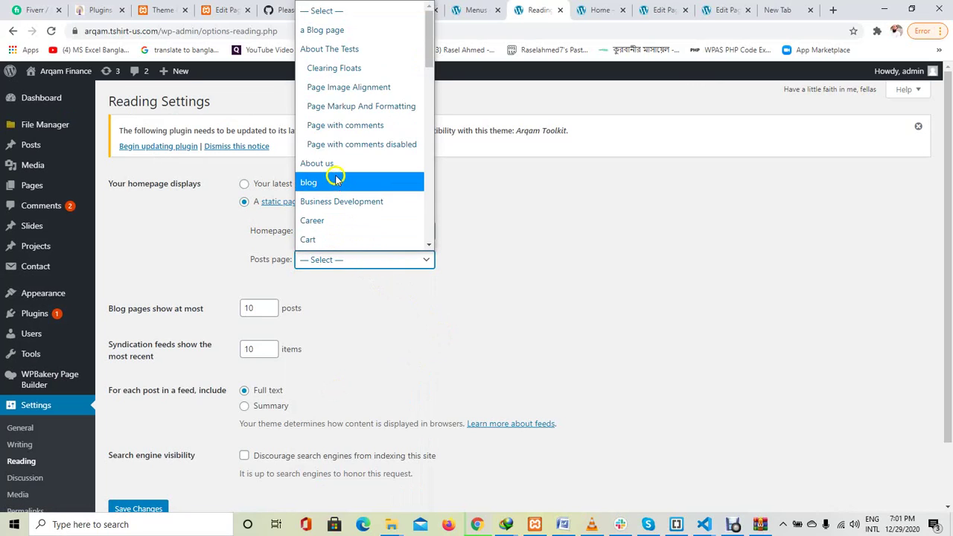
left_click(342, 33)
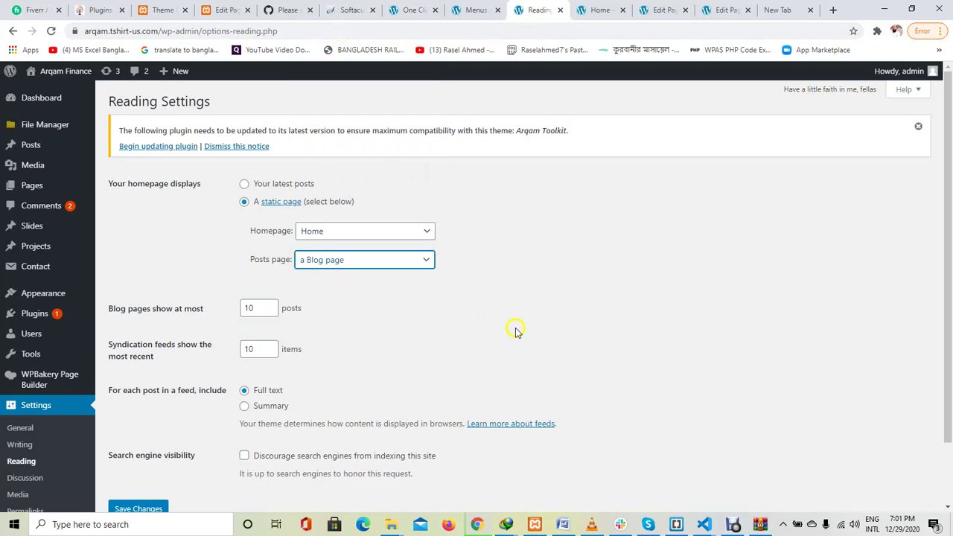
scroll(442, 332, "down", 1)
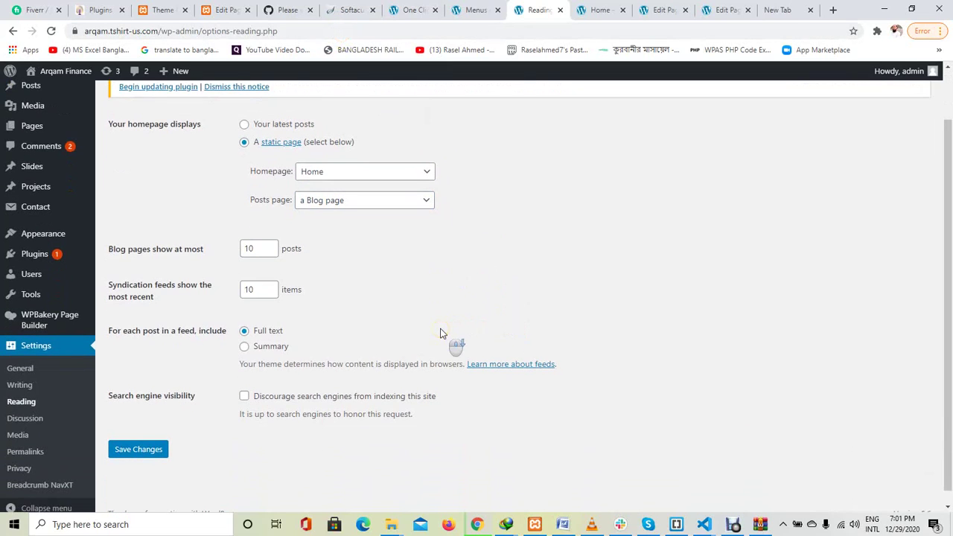
left_click(141, 450)
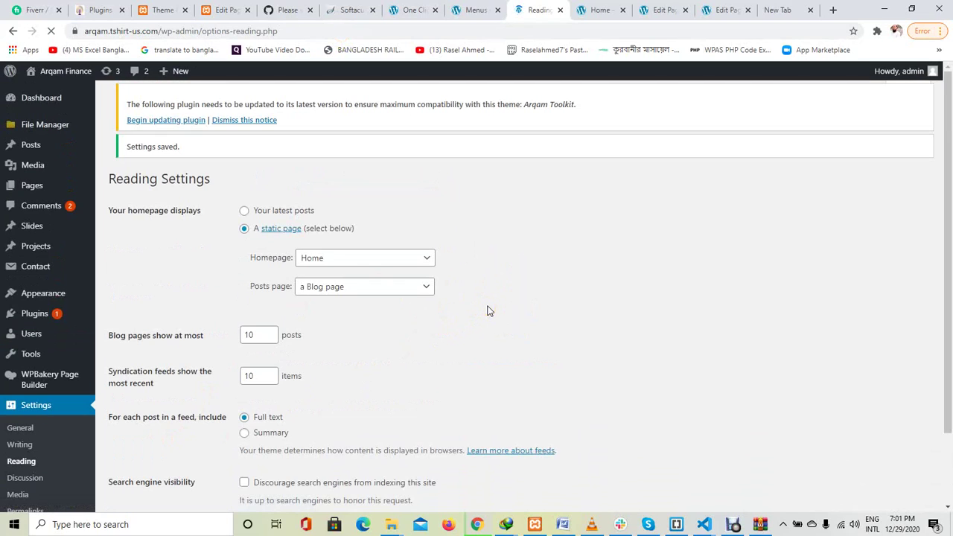
- Open the Arqam theme options in a new tab and show all options on one page
mouse_move(58, 201)
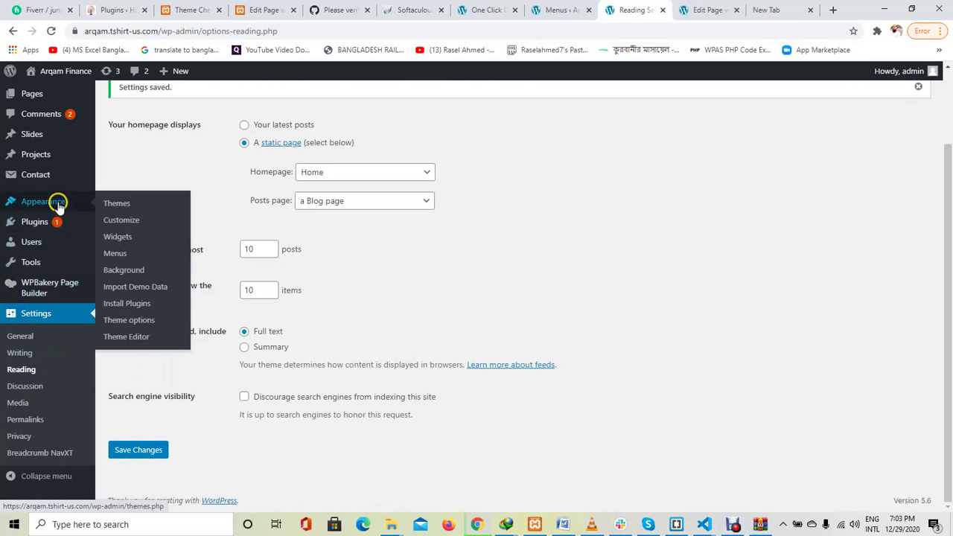
right_click(134, 325)
left_click(186, 330)
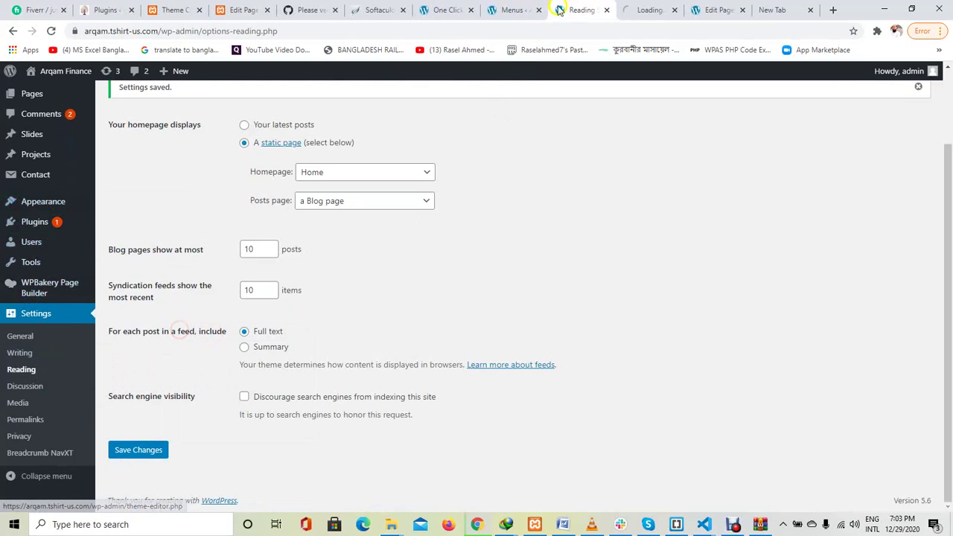
left_click(647, 10)
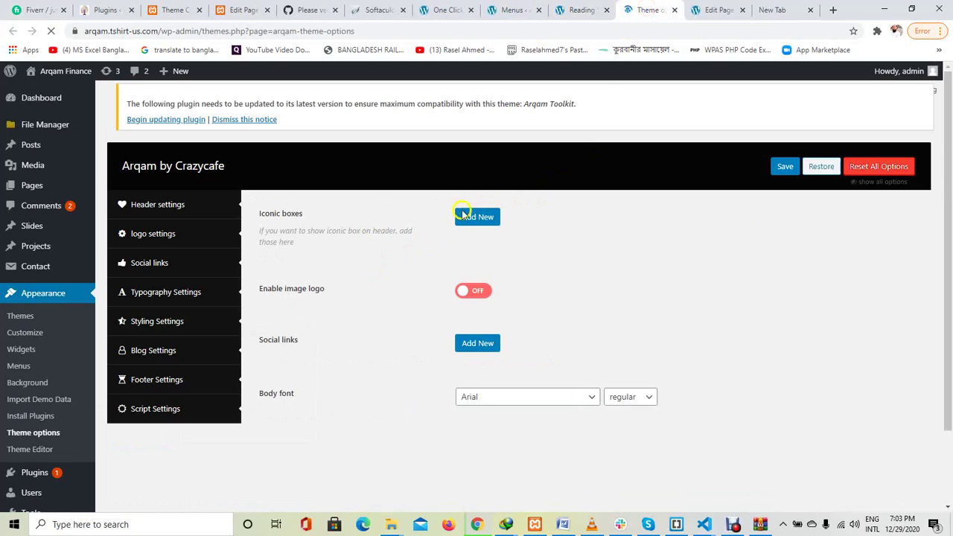
left_click(871, 186)
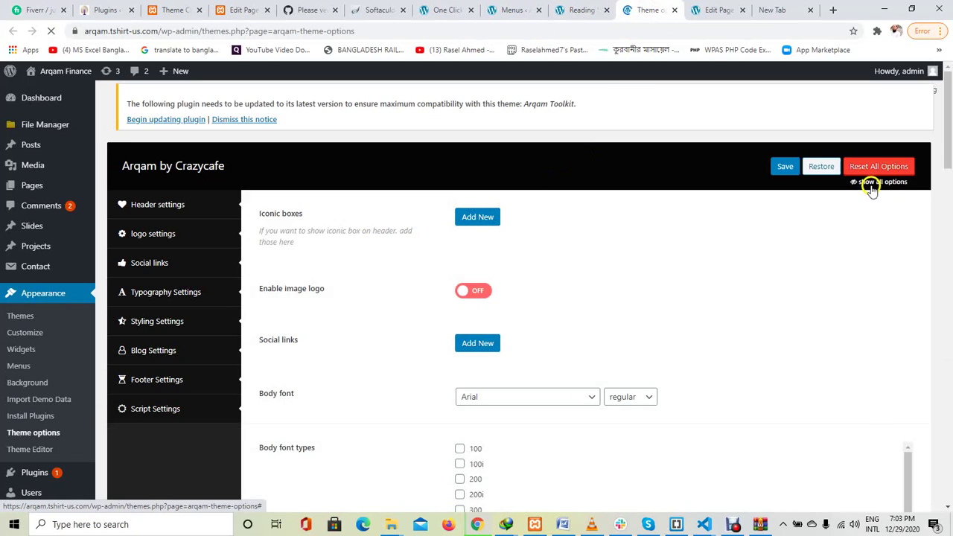
left_click(870, 183)
left_click(869, 183)
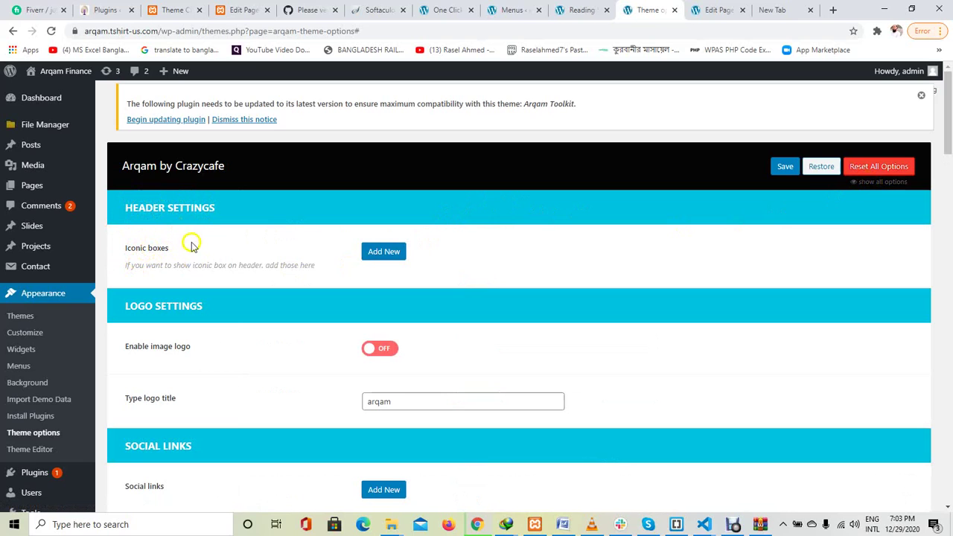
- Add a new iconic box in the header settings with the title "Email us"
left_click(384, 251)
scroll(439, 296, "down", 2)
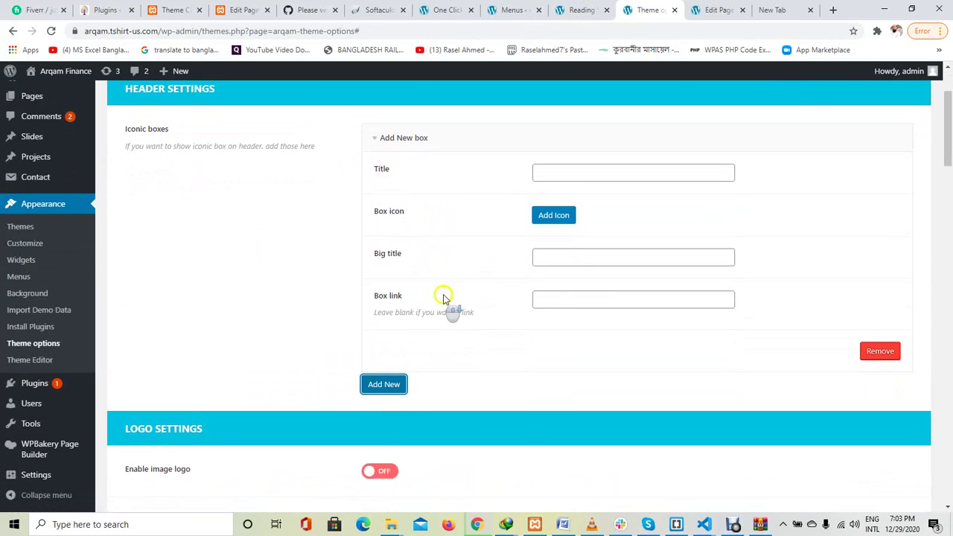
left_click(568, 174)
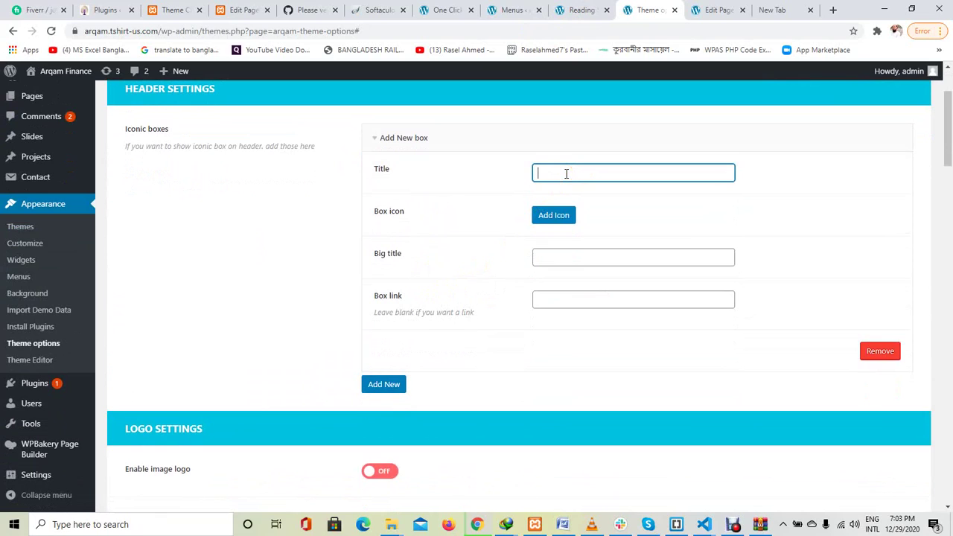
left_click(565, 261)
left_click(567, 173)
- Give the "Email us" box the envelope icon, the contact e-mail address as big title, and "#" as box link
left_click(553, 215)
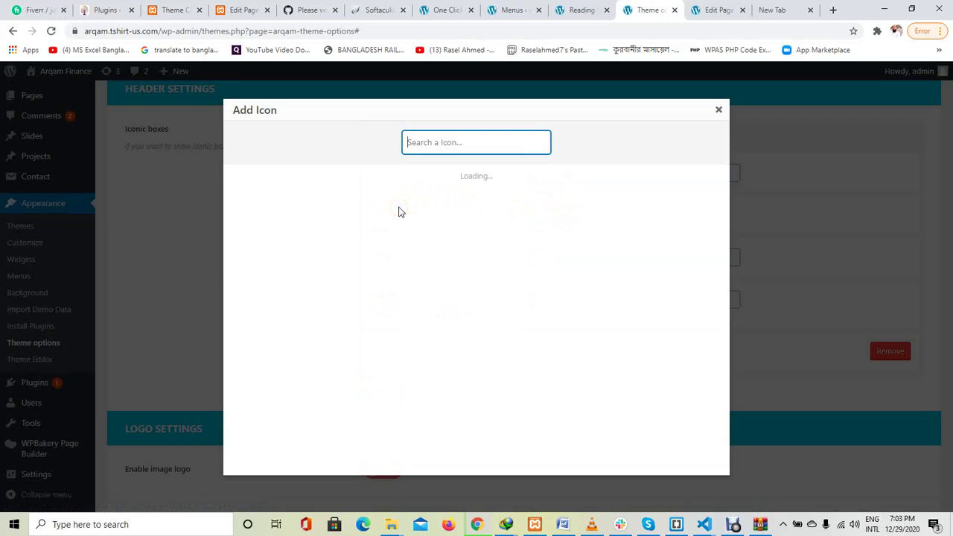
left_click(452, 148)
left_click(450, 143)
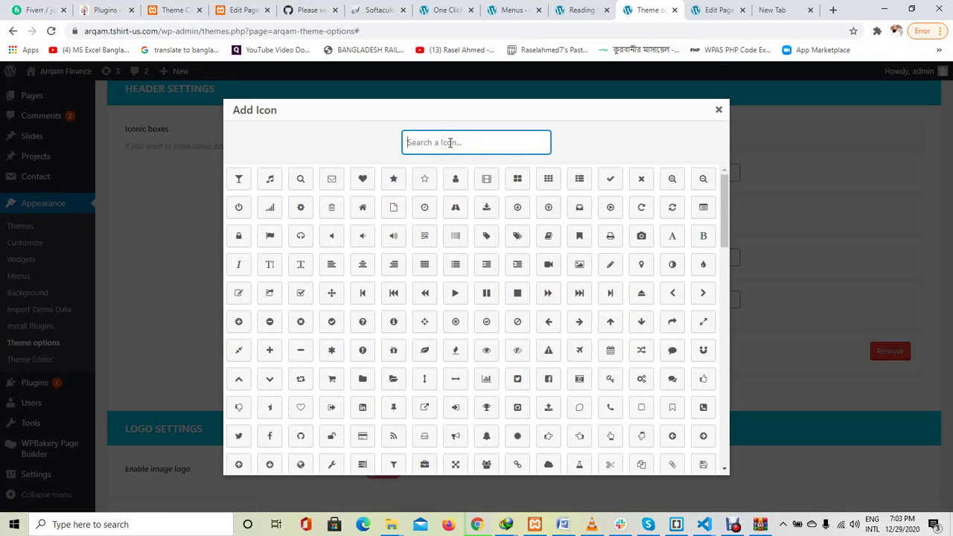
left_click(329, 178)
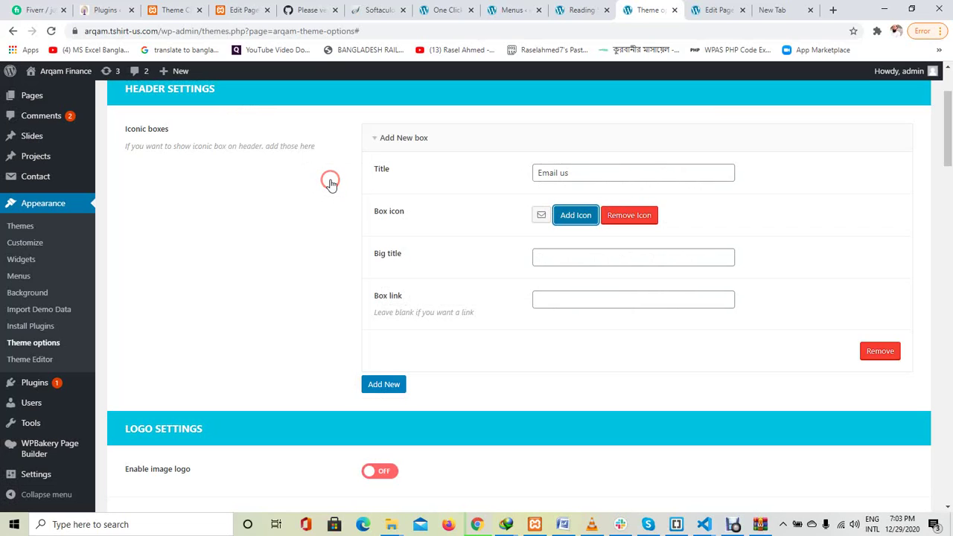
left_click(556, 260)
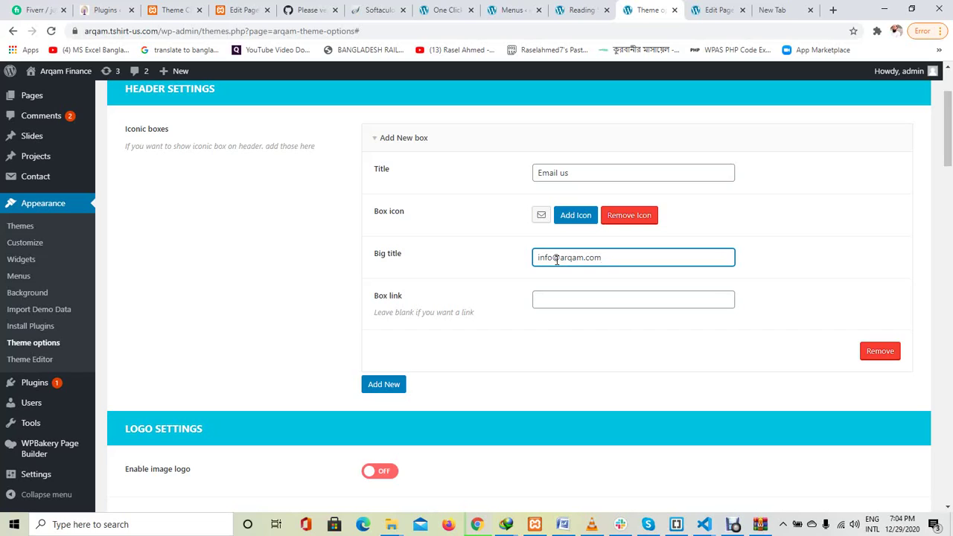
left_click(572, 299)
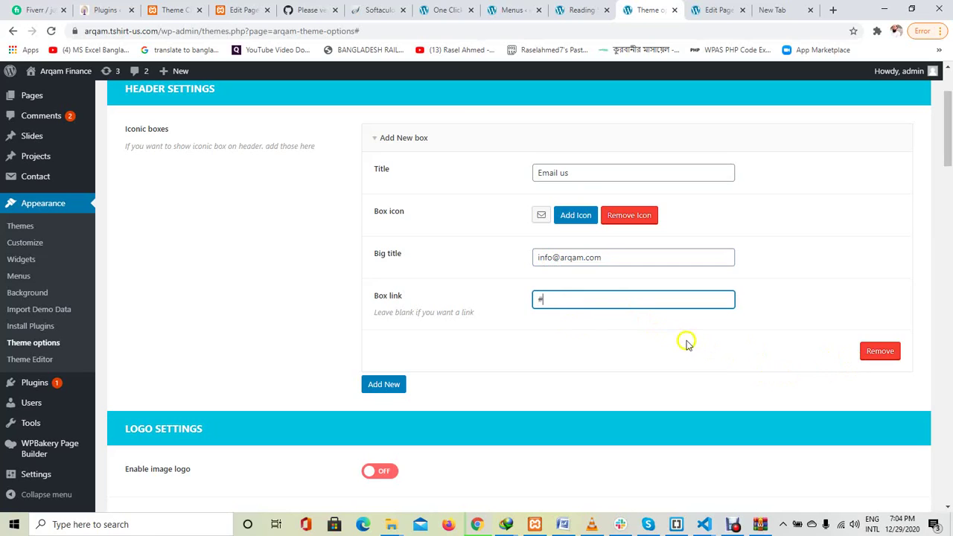
- Add a second header iconic box titled "Call us" with the phone handset icon and the contact phone number as big title
left_click(391, 392)
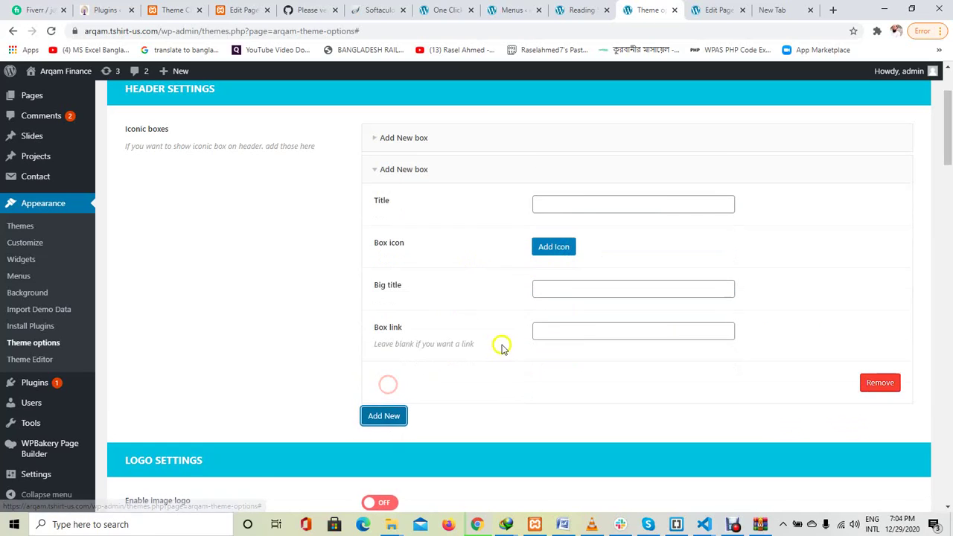
left_click(568, 202)
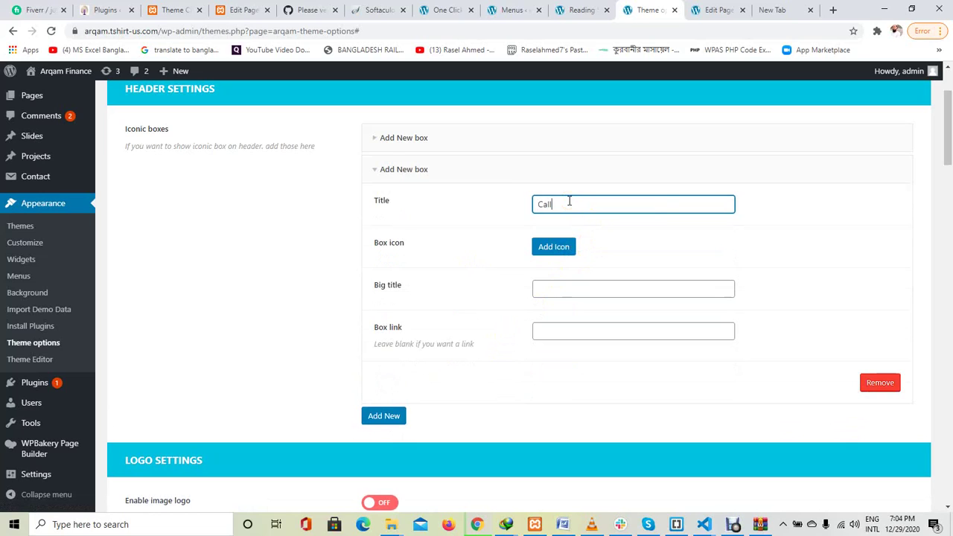
left_click(566, 248)
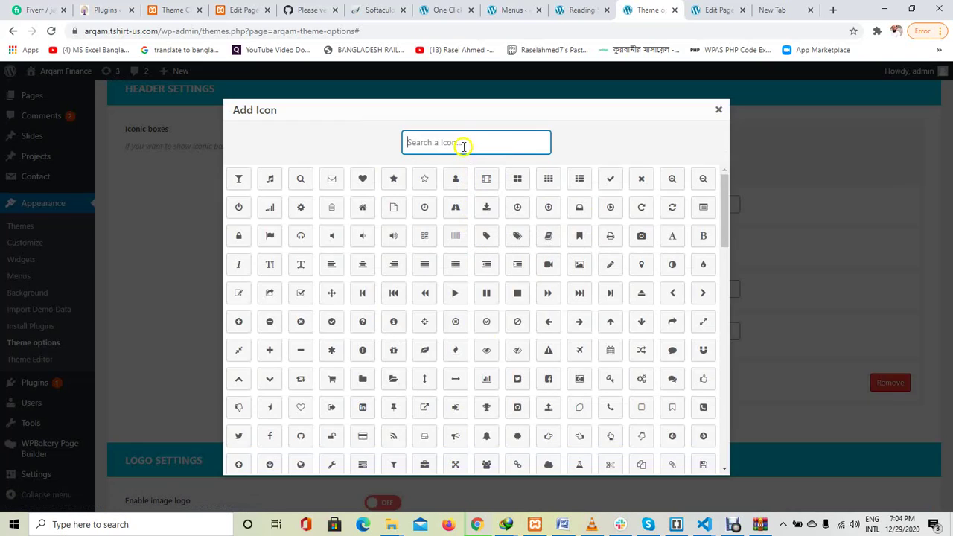
left_click(461, 142)
type("phon")
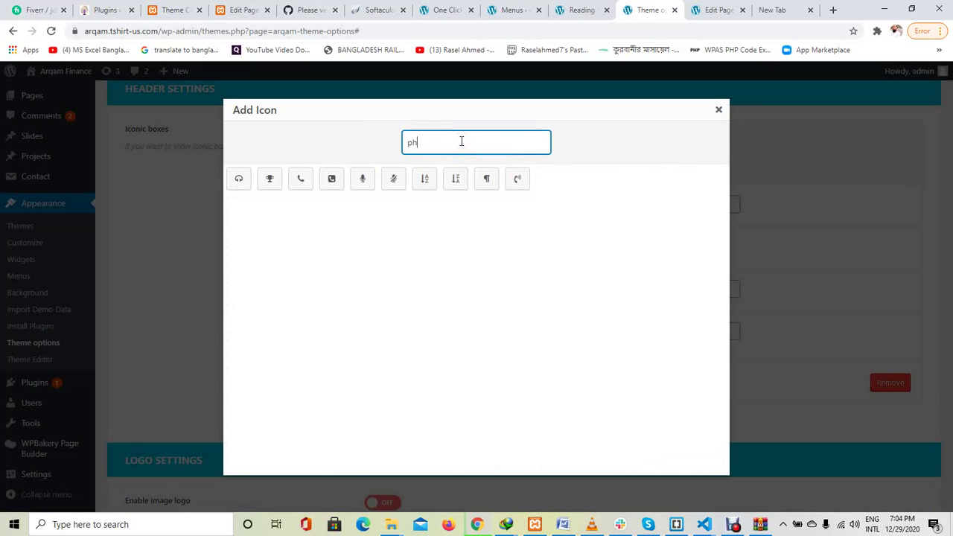
left_click(269, 179)
left_click(554, 292)
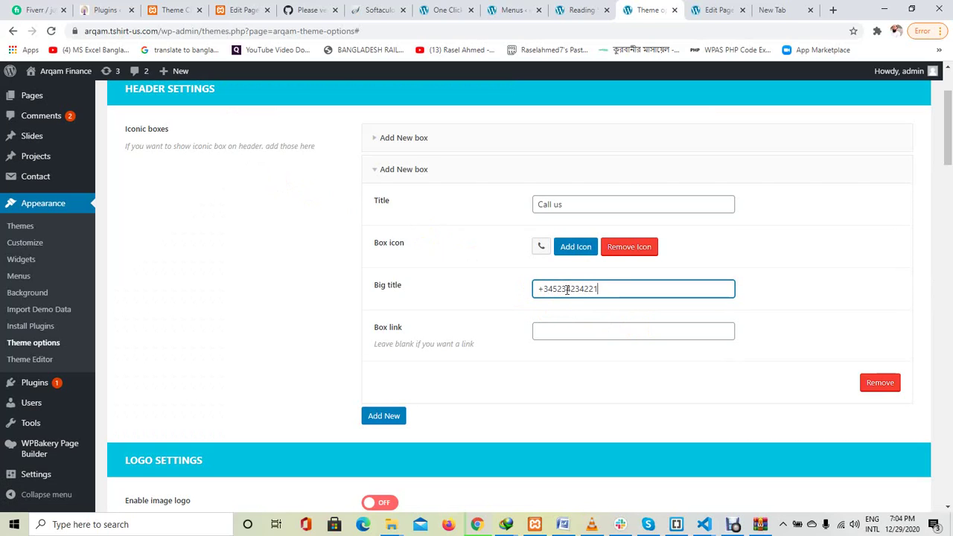
- Enable the image logo in the logo settings, and open and close the media library without choosing a logo image
scroll(335, 298, "down", 4)
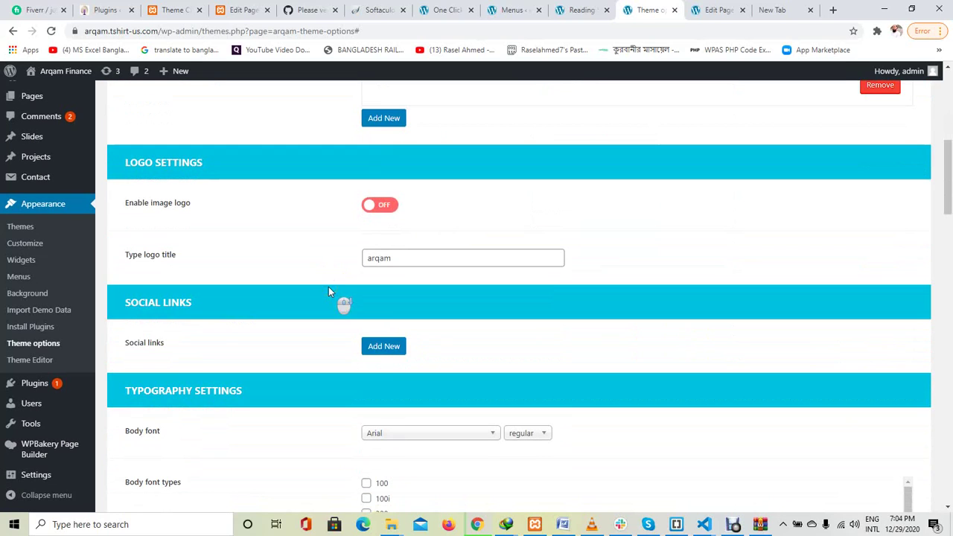
left_click(374, 204)
left_click(389, 265)
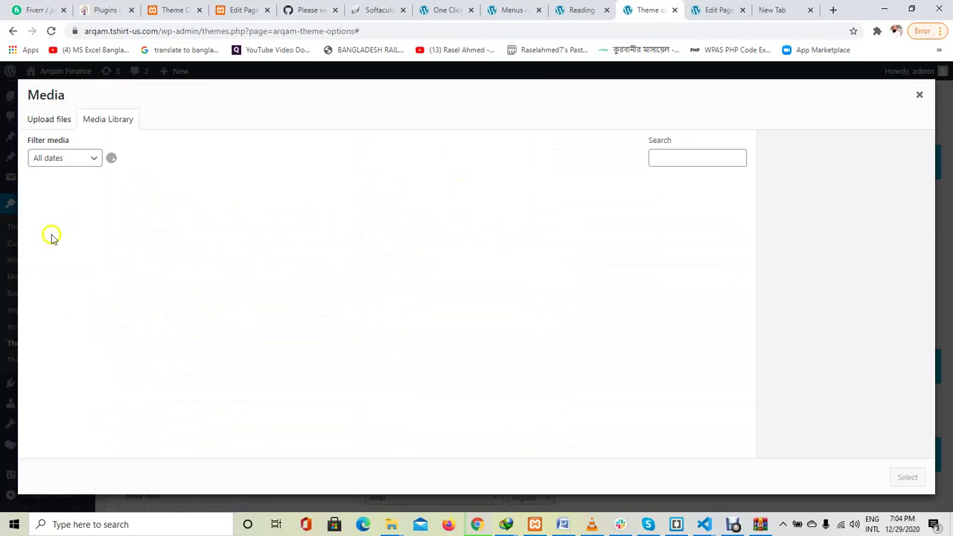
left_click(919, 95)
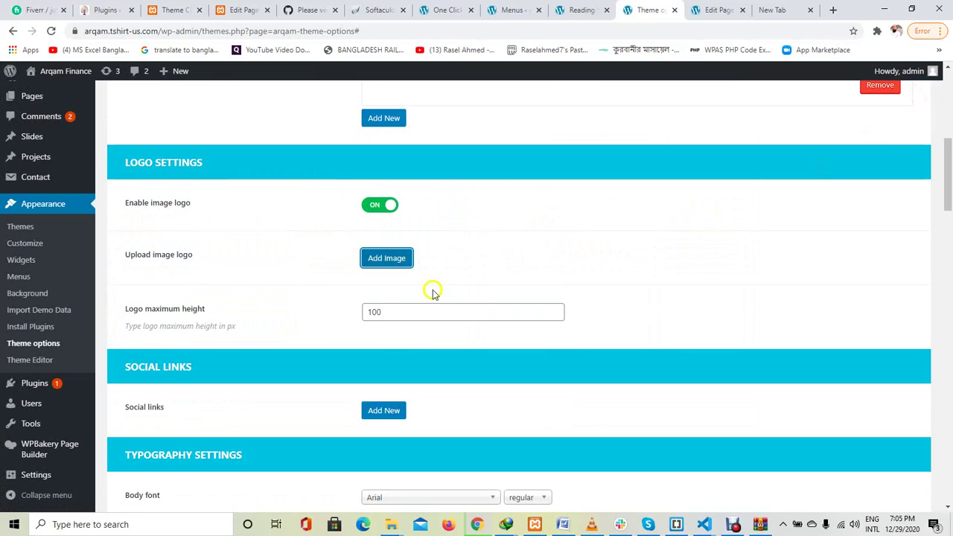
- Disable the image logo, and add a first social link with the square Facebook icon and "#" as its link
left_click(383, 208)
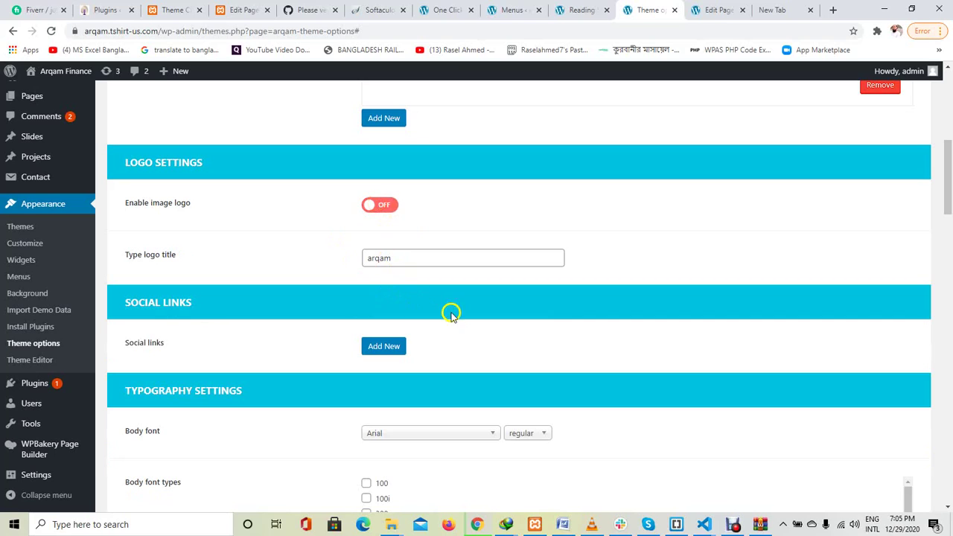
scroll(432, 313, "down", 1)
left_click(385, 288)
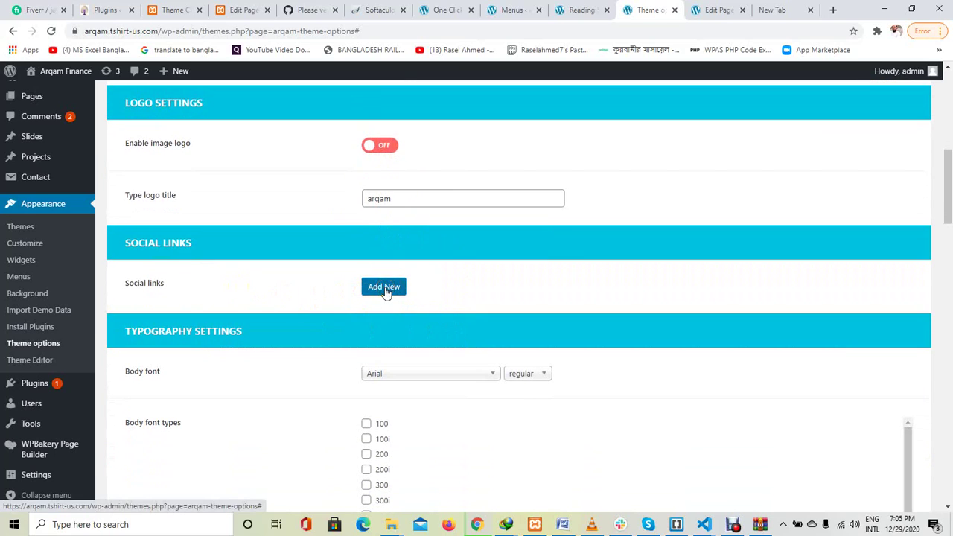
left_click(554, 329)
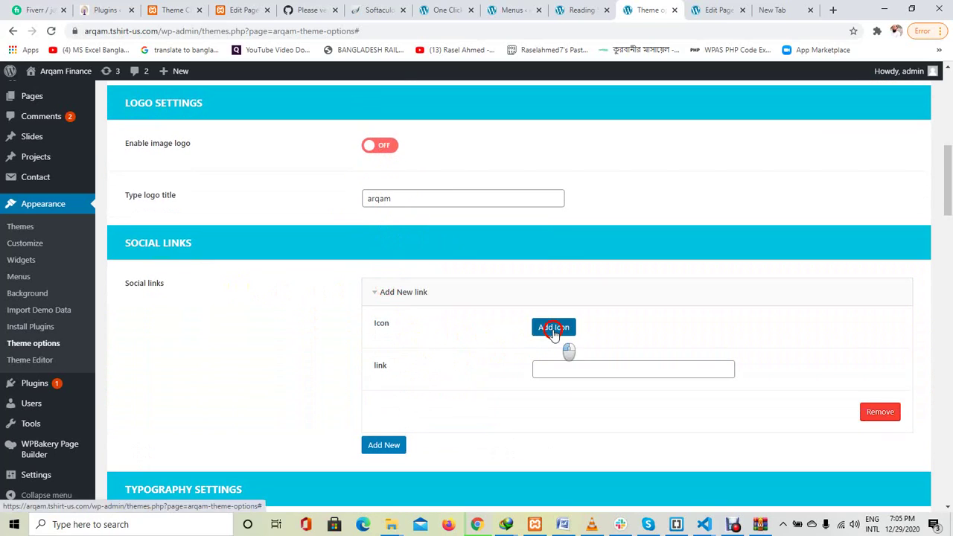
left_click(556, 329)
type("phon")
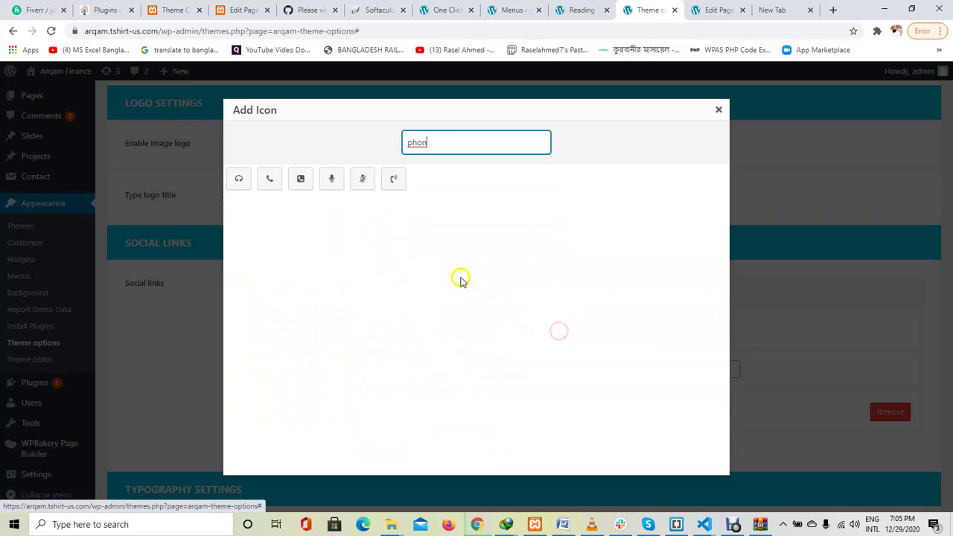
left_click_drag(432, 146, 385, 144)
type("face")
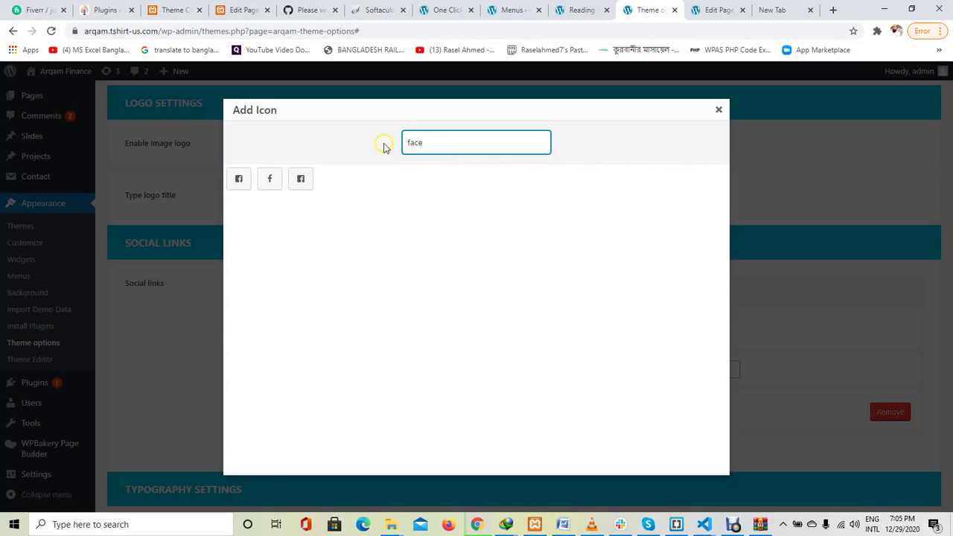
left_click(238, 178)
left_click(581, 369)
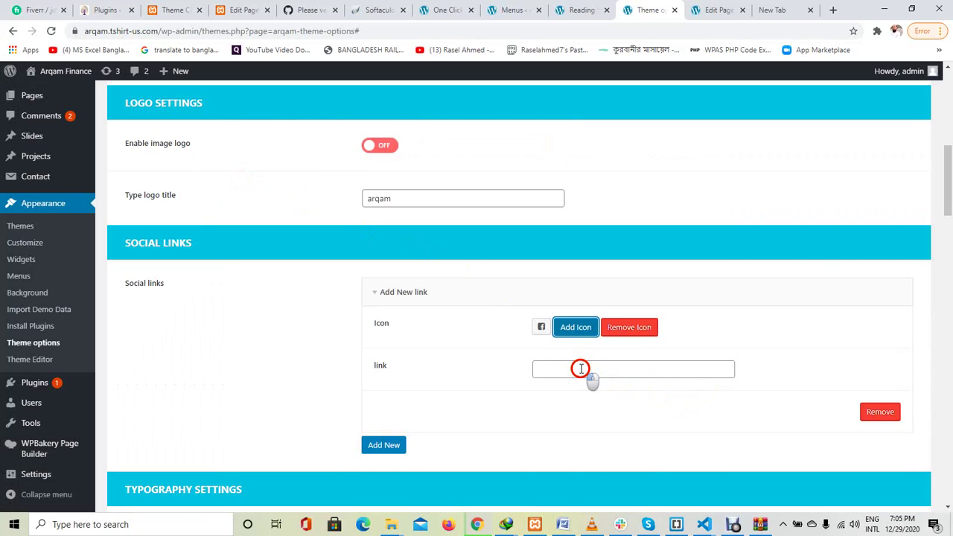
left_click(574, 396)
- Add a second social link with the square LinkedIn icon and "#" as its link
left_click(386, 445)
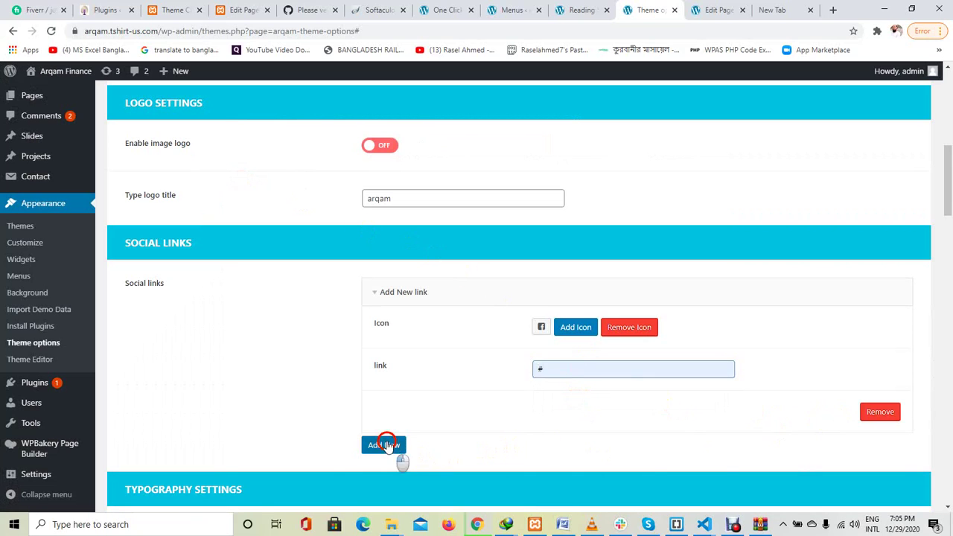
scroll(521, 320, "down", 2)
left_click(562, 239)
type("face")
left_click_drag(455, 144, 397, 147)
type("lin")
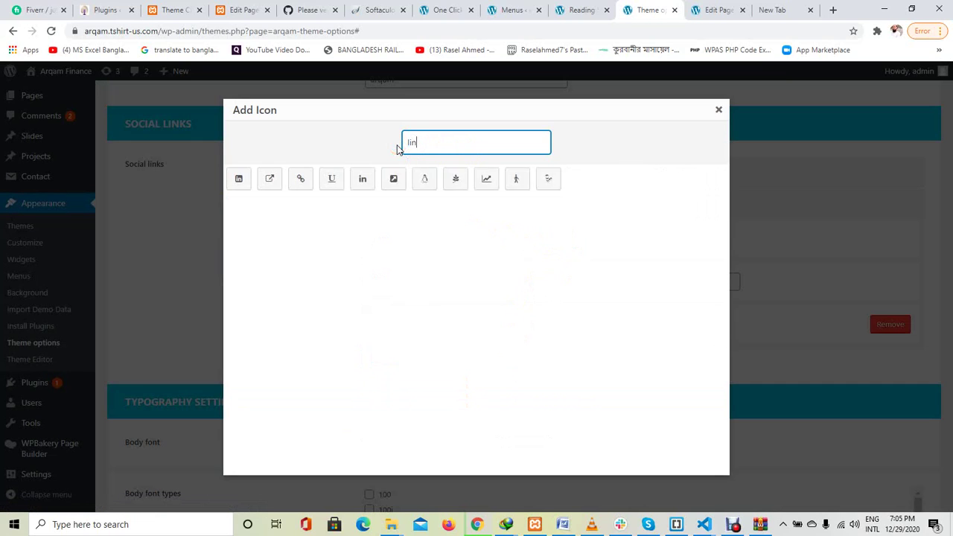
type("ke")
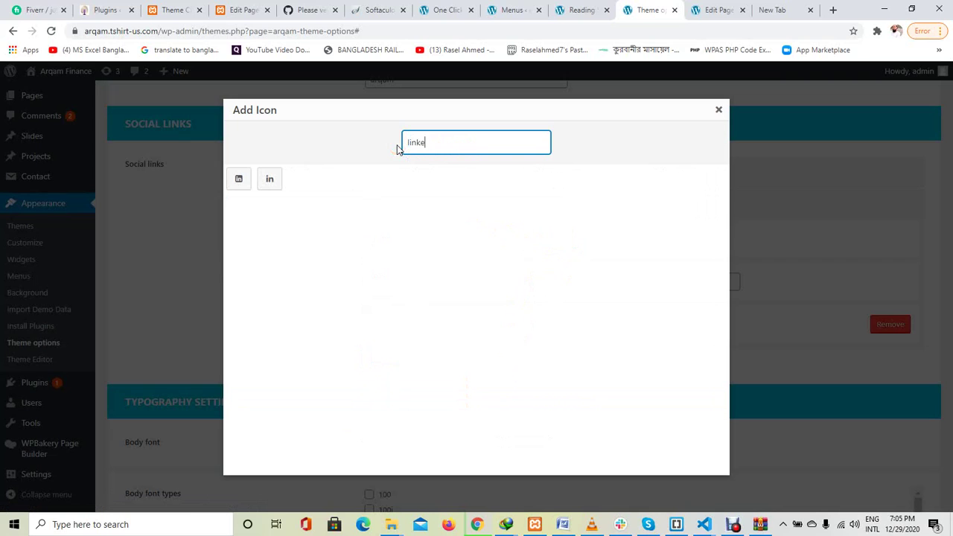
left_click(244, 180)
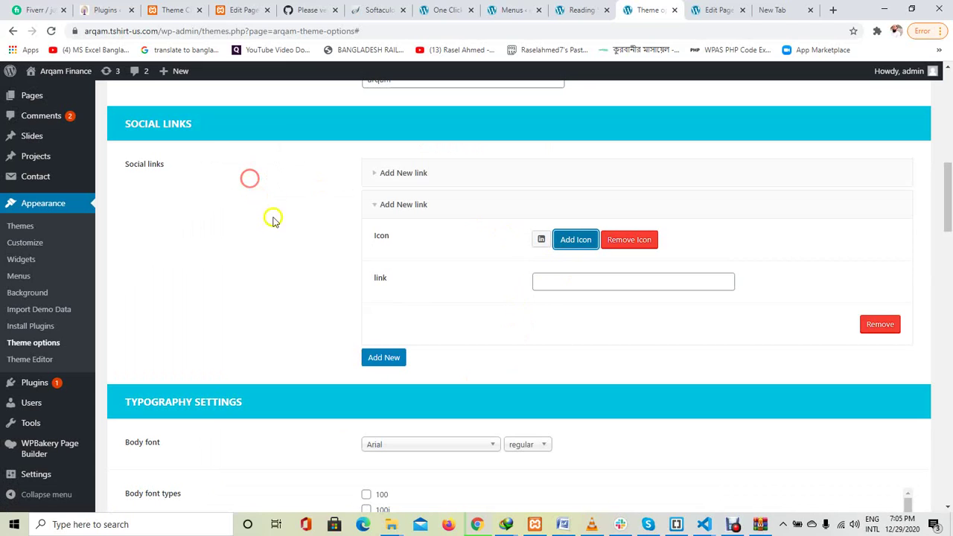
left_click(584, 289)
left_click(570, 308)
- Add a third social link with the square YouTube icon and "#" as its link
left_click(385, 358)
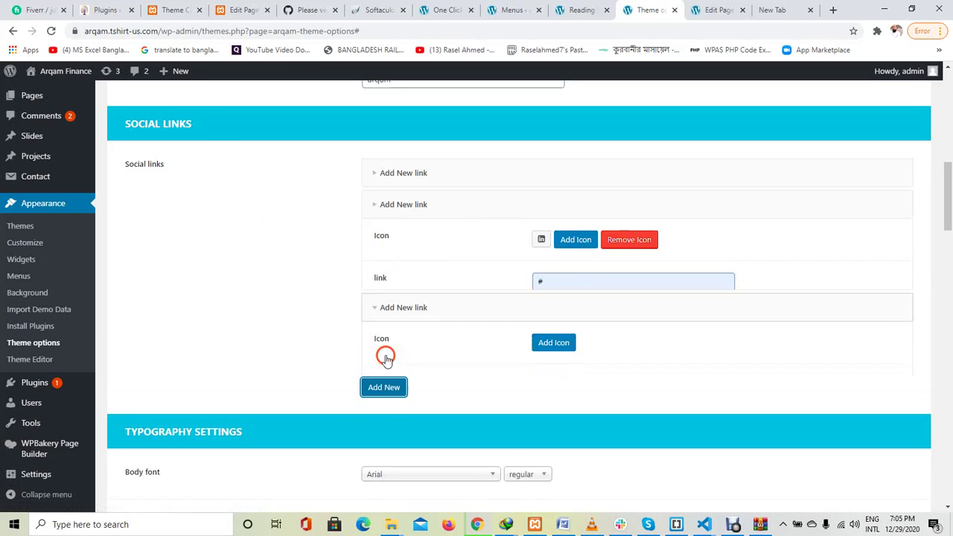
left_click(574, 313)
type("yo")
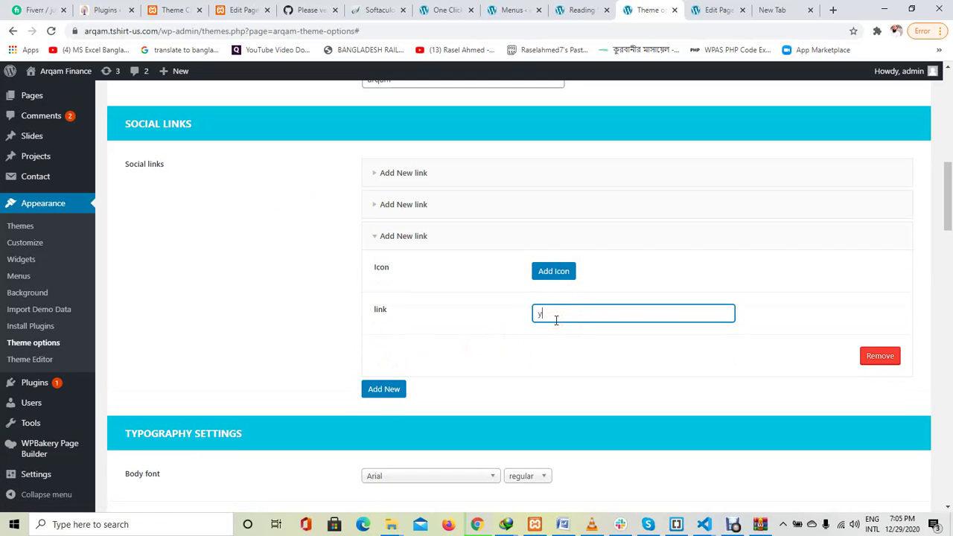
left_click(554, 271)
type("linke")
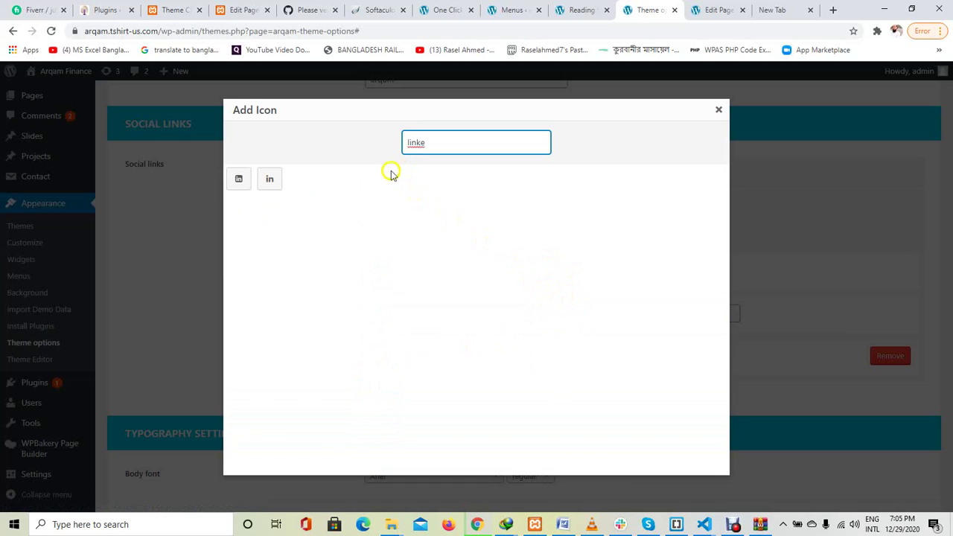
left_click_drag(477, 142, 400, 143)
type("you")
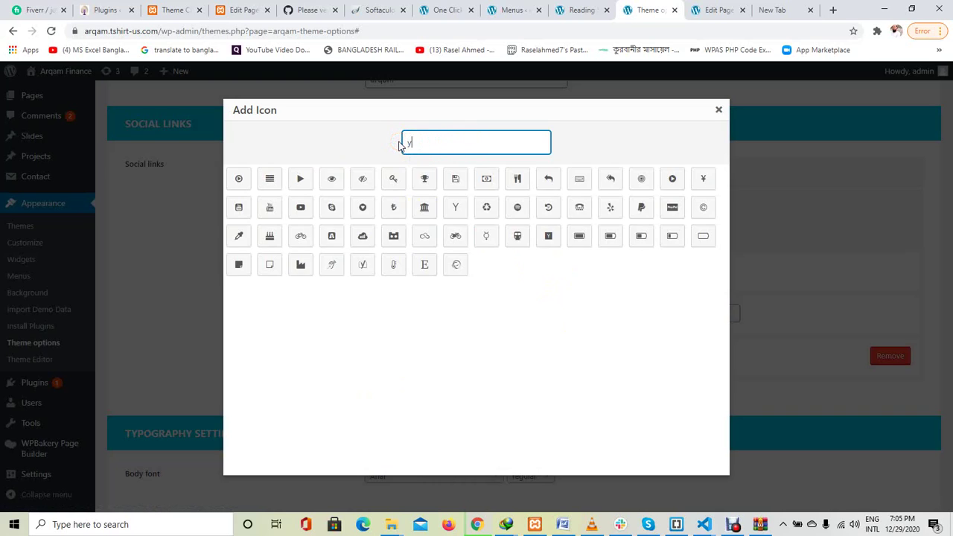
left_click(242, 184)
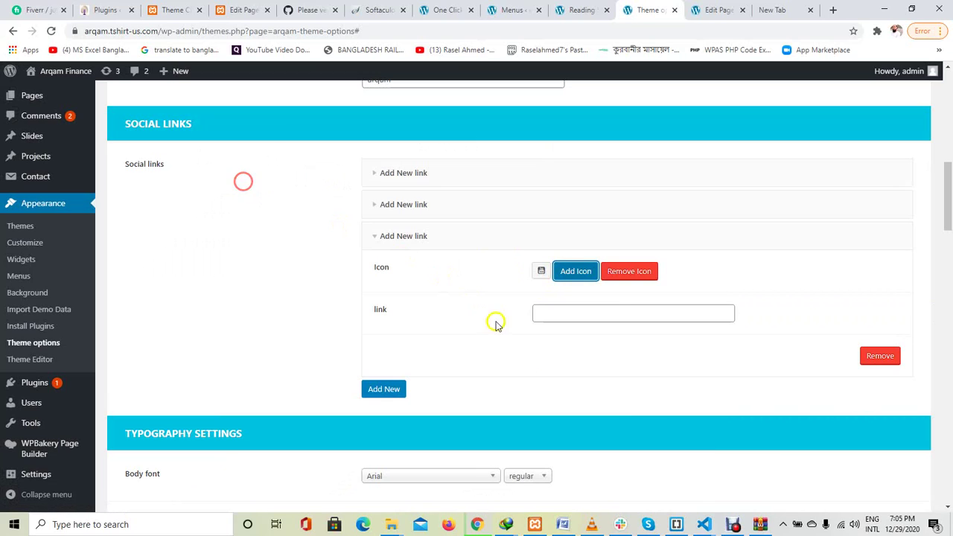
left_click(587, 311)
left_click(564, 337)
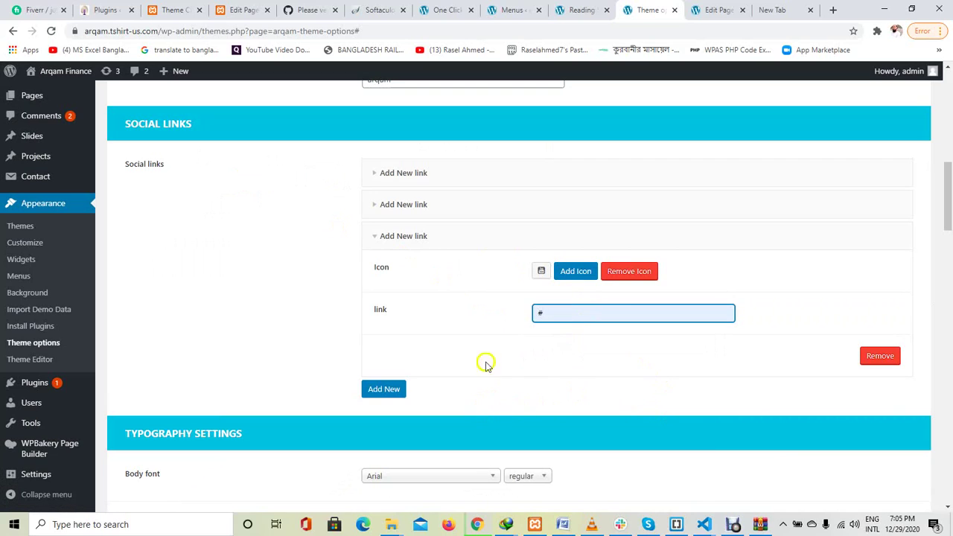
- Review the remaining theme options: typography, styling, blog, footer and script settings
scroll(486, 384, "down", 3)
scroll(487, 387, "down", 1)
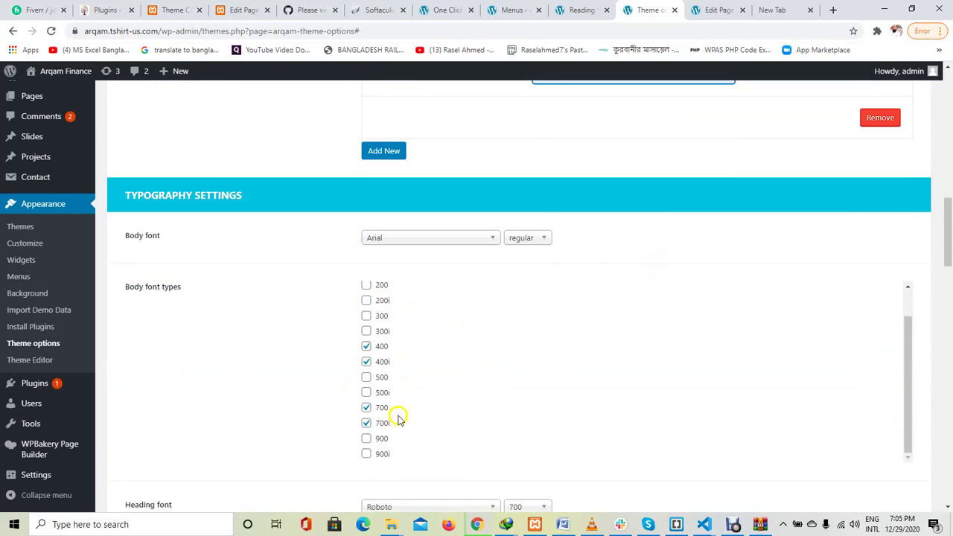
scroll(355, 423, "down", 4)
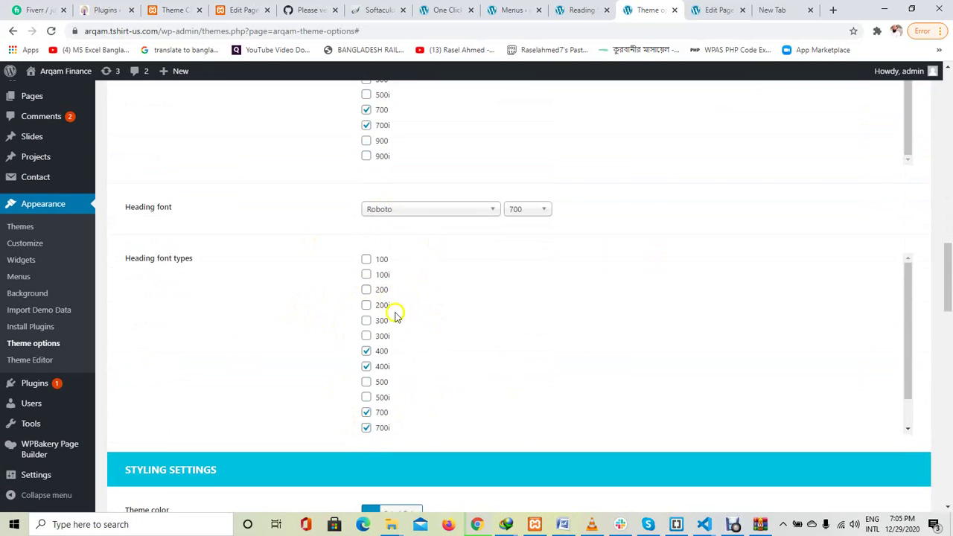
scroll(394, 404, "down", 1)
scroll(251, 421, "down", 3)
scroll(251, 420, "down", 1)
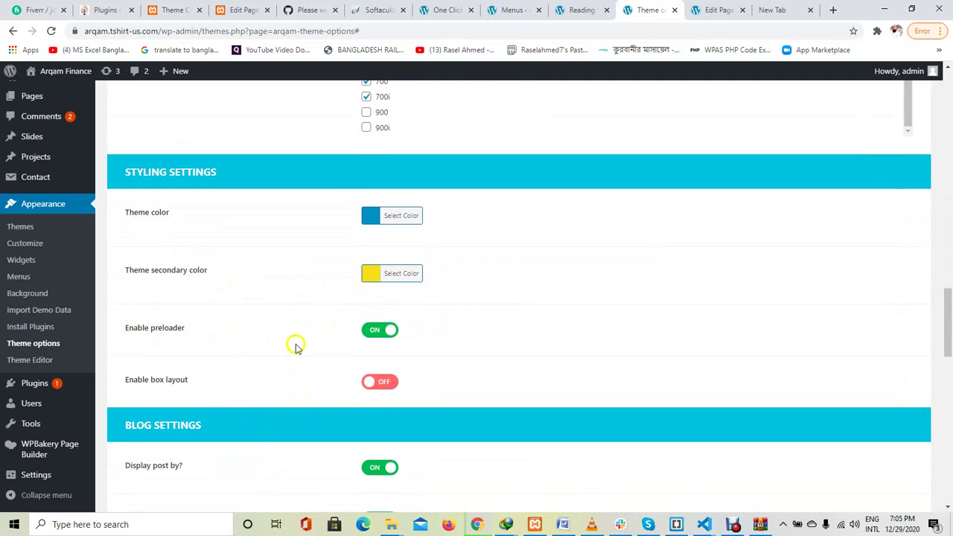
scroll(245, 381, "down", 4)
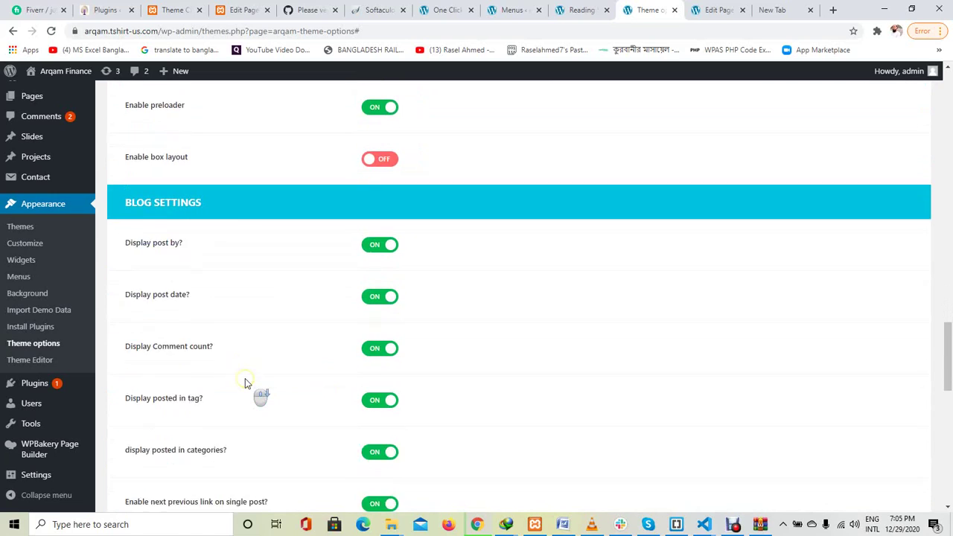
scroll(279, 336, "down", 6)
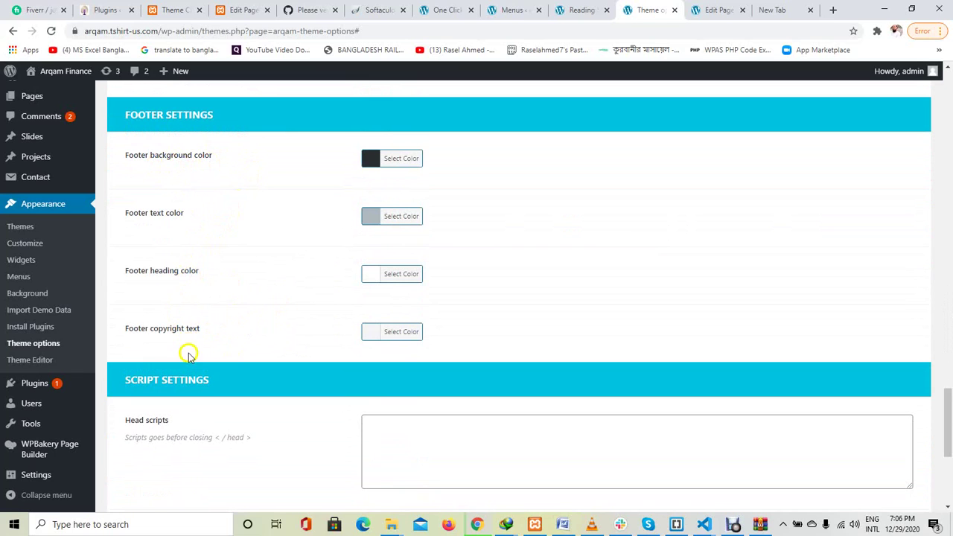
scroll(223, 320, "down", 3)
scroll(272, 279, "down", 2)
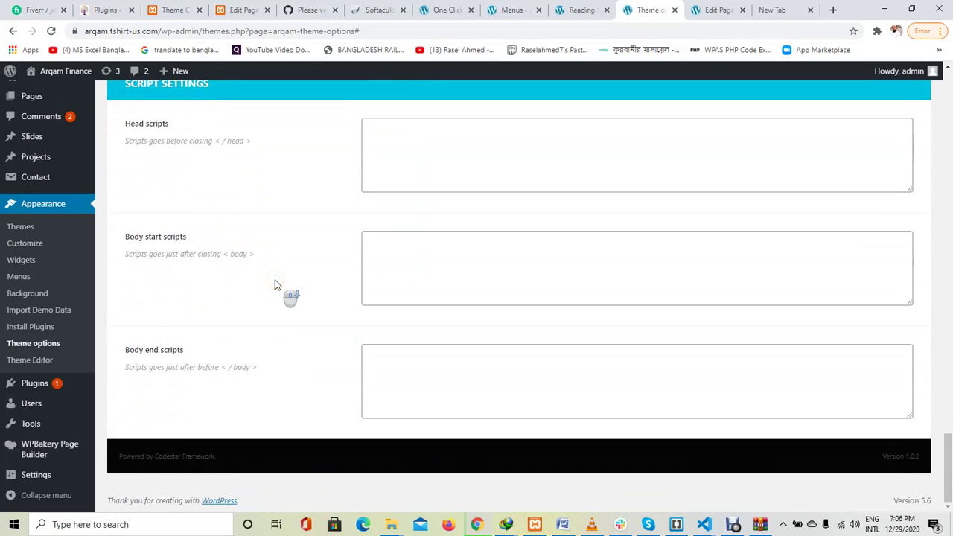
- Save the Arqam theme options
scroll(311, 358, "up", 20)
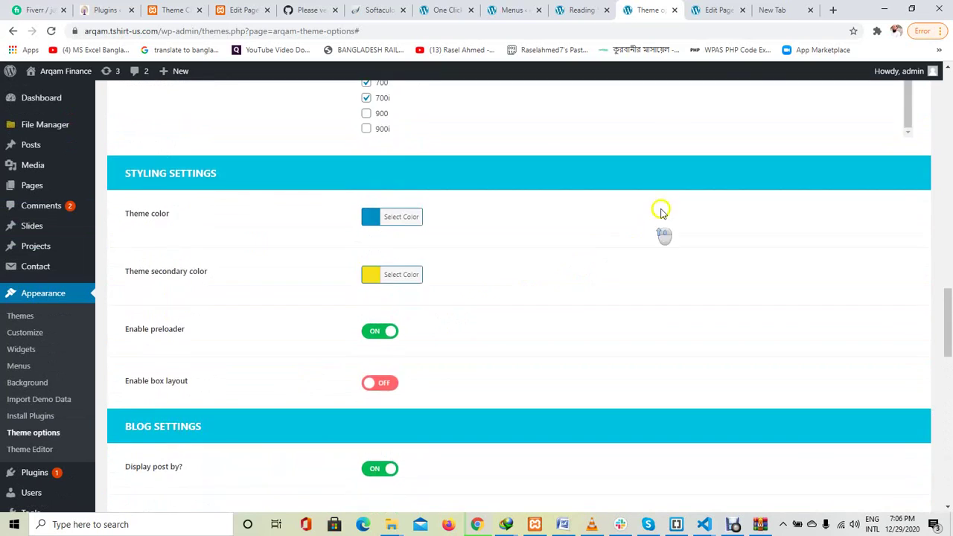
scroll(701, 130, "up", 10)
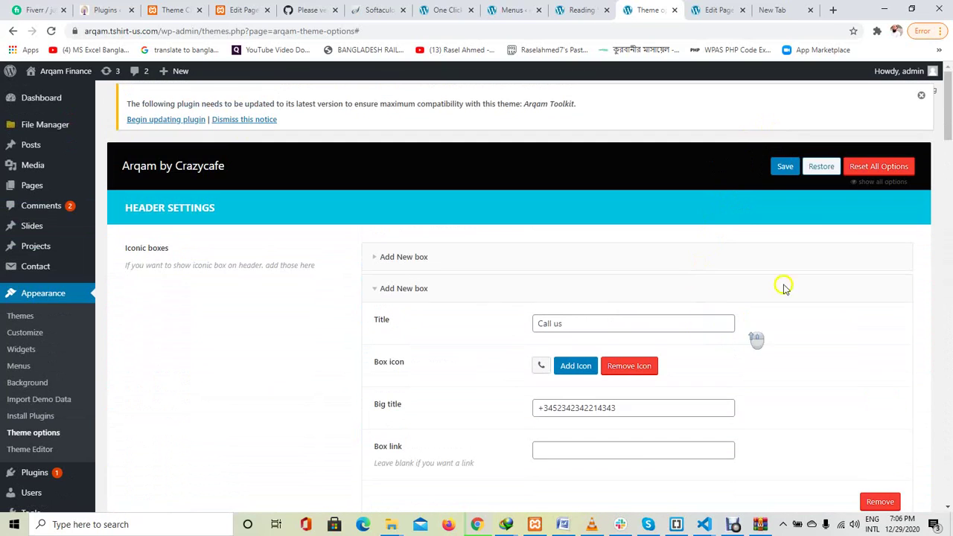
left_click(786, 167)
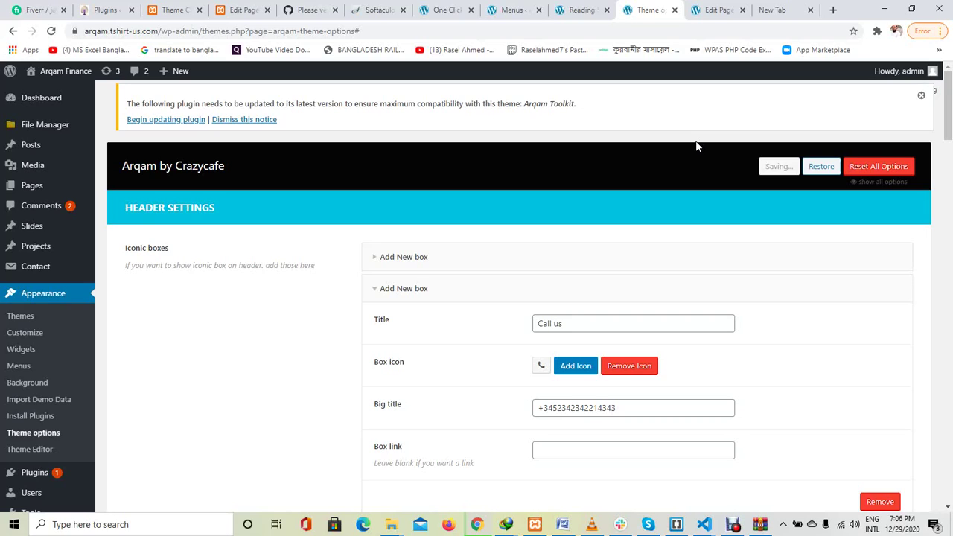
- Open the site's homepage in a new tab and check its header boxes and the Services and Our work submenus
right_click(60, 87)
left_click(96, 101)
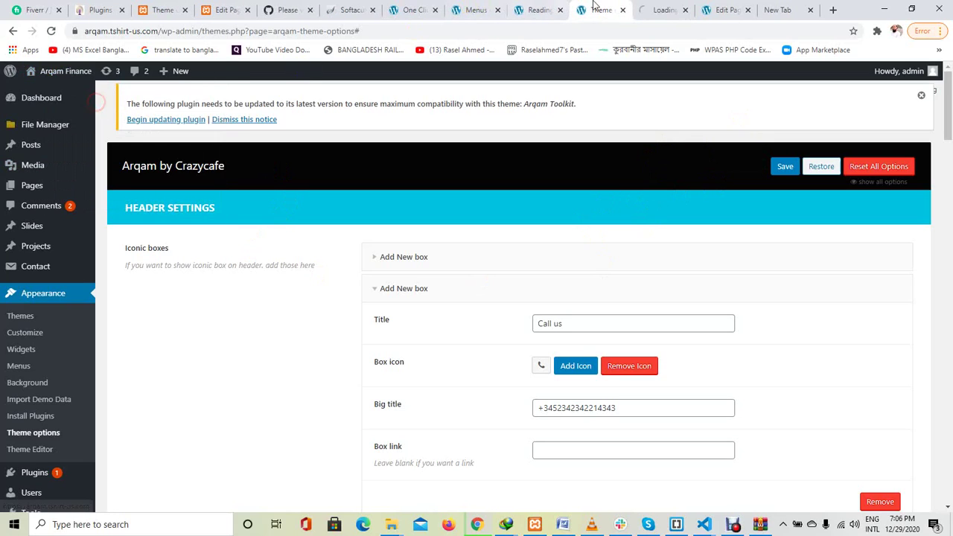
left_click(660, 9)
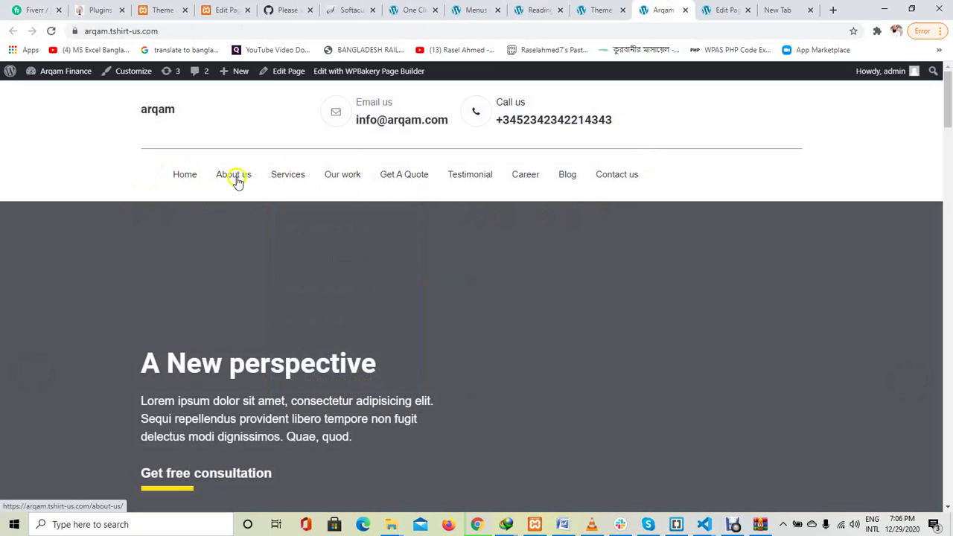
mouse_move(285, 178)
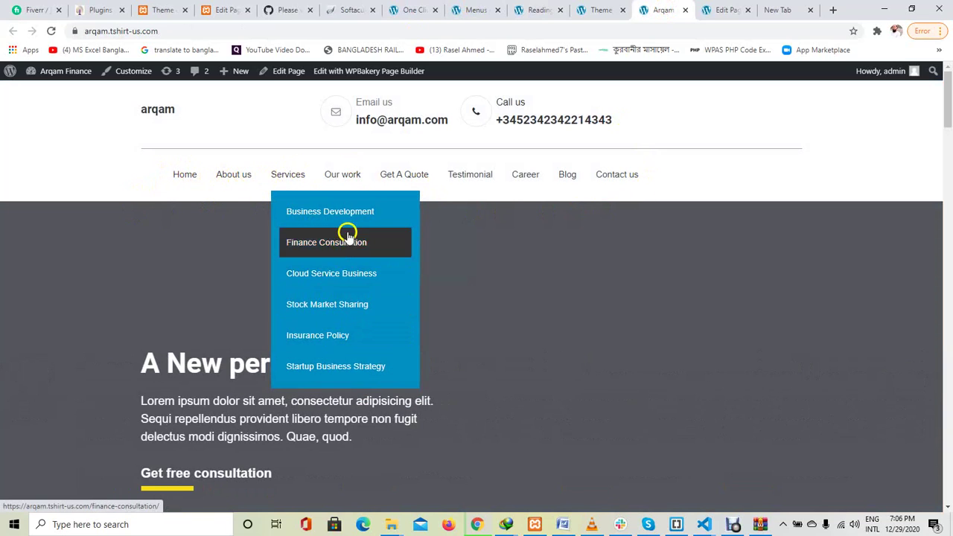
mouse_move(365, 217)
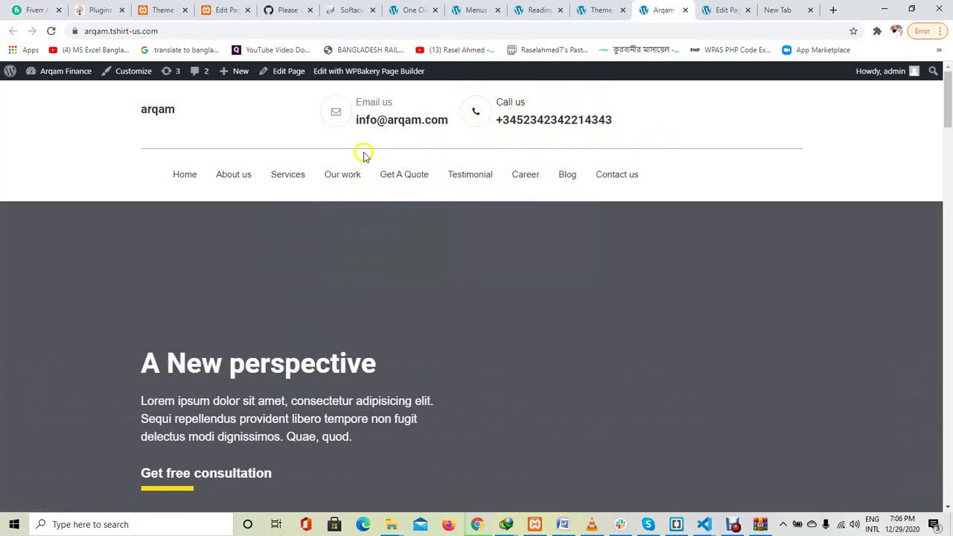
- Examine the homepage sections down to the free quote form, and open the Services page from the site navigation
scroll(371, 149, "down", 4)
scroll(370, 152, "down", 2)
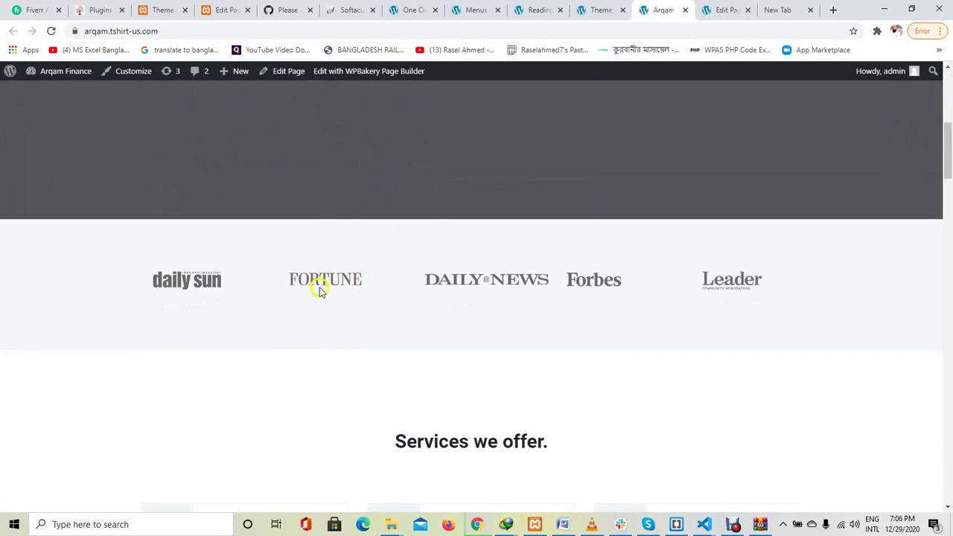
scroll(397, 323, "down", 2)
scroll(414, 295, "down", 10)
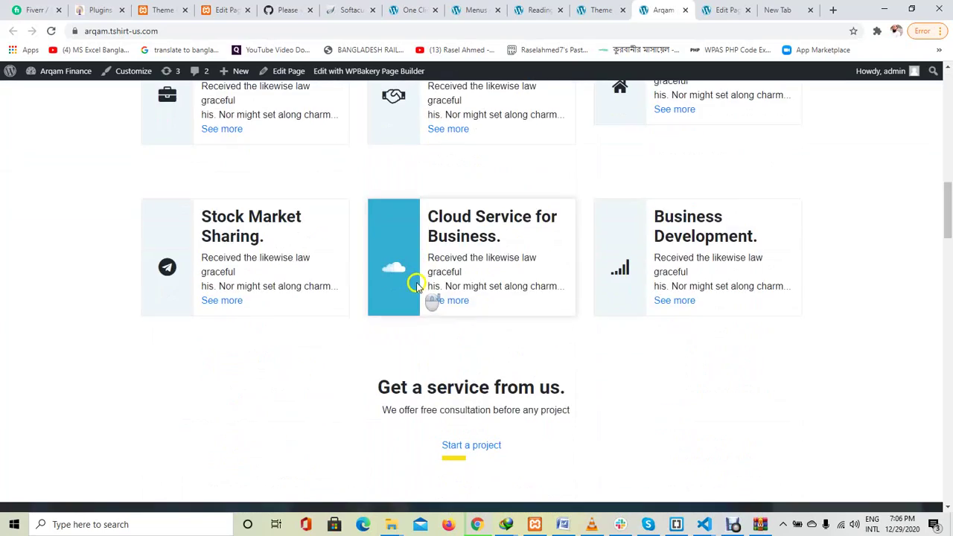
scroll(453, 279, "down", 12)
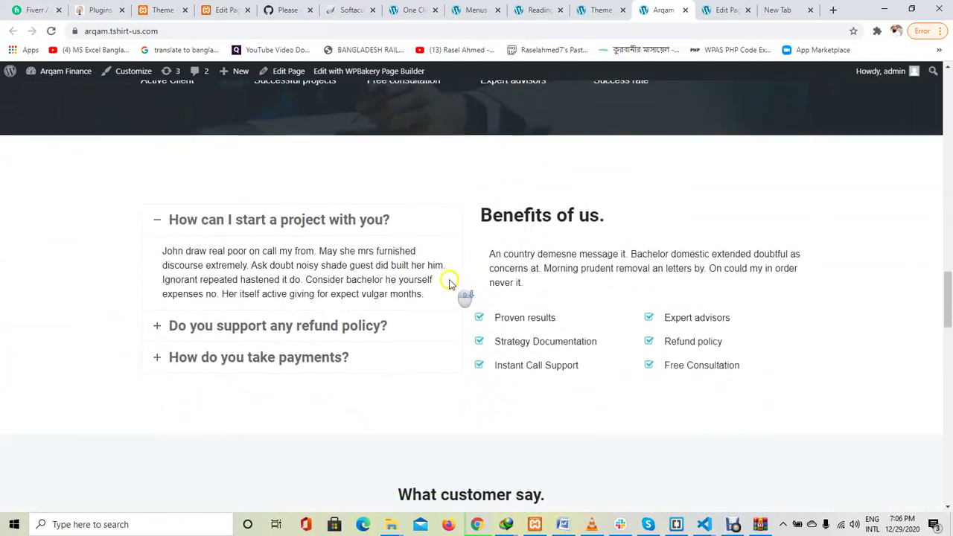
scroll(454, 281, "down", 10)
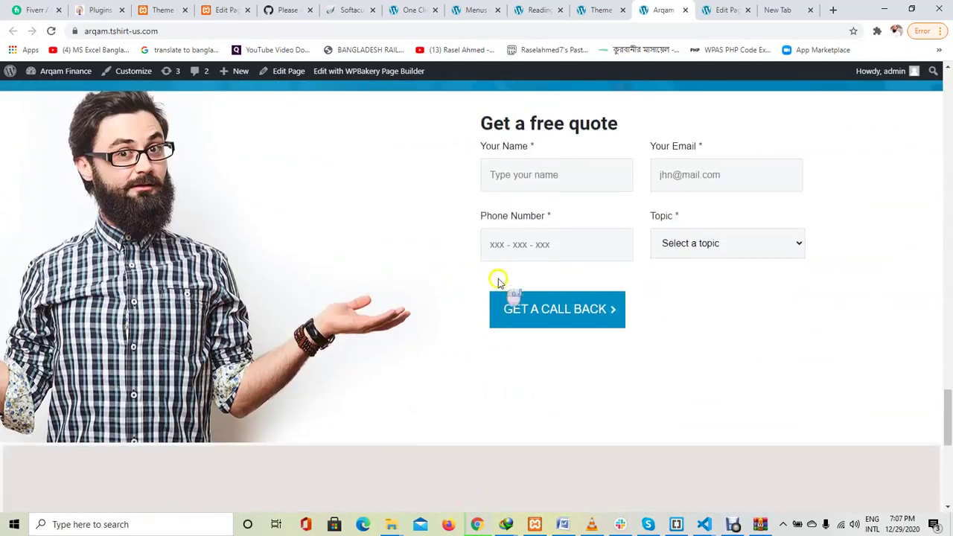
scroll(517, 219, "up", 15)
scroll(528, 198, "up", 17)
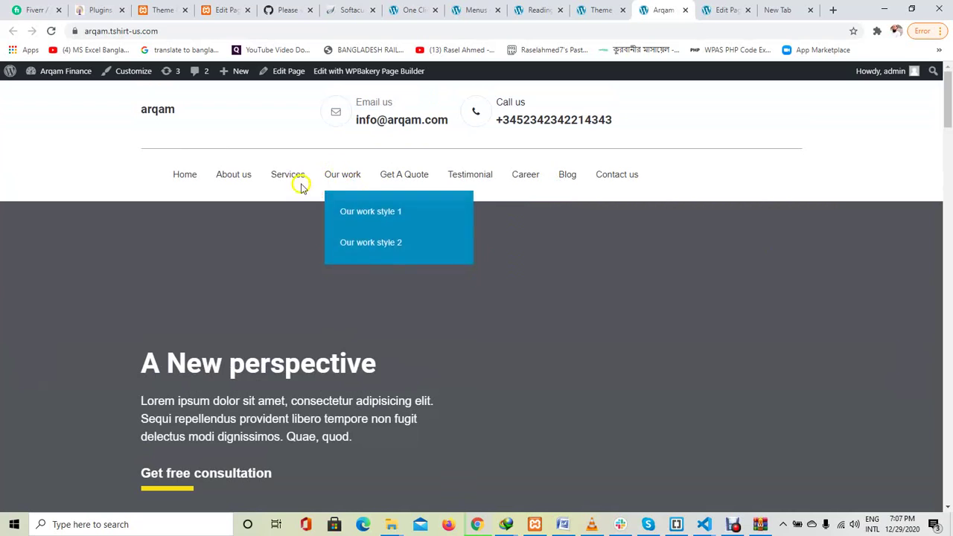
left_click(290, 177)
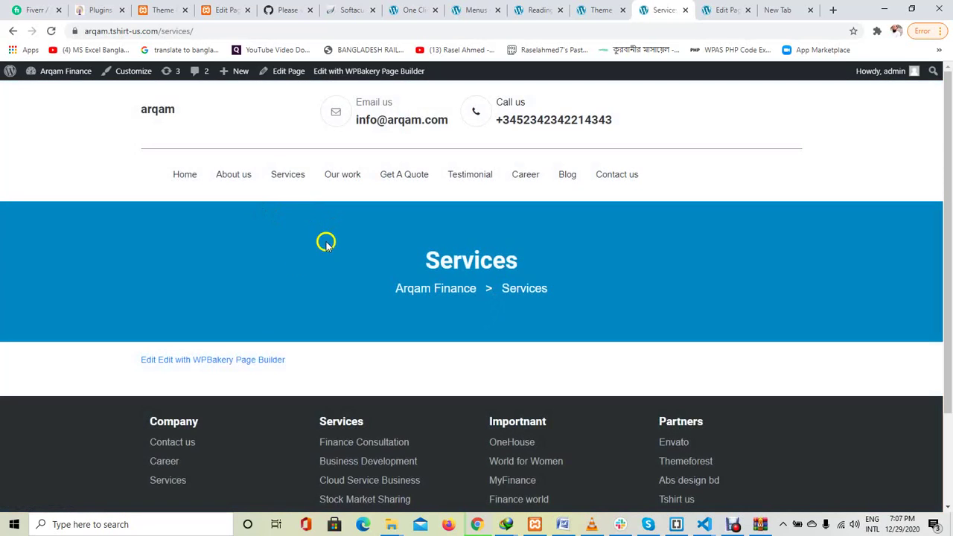
- Open the Business Development page from the site's Services submenu and examine its content and sidebar
mouse_move(291, 179)
left_click(311, 213)
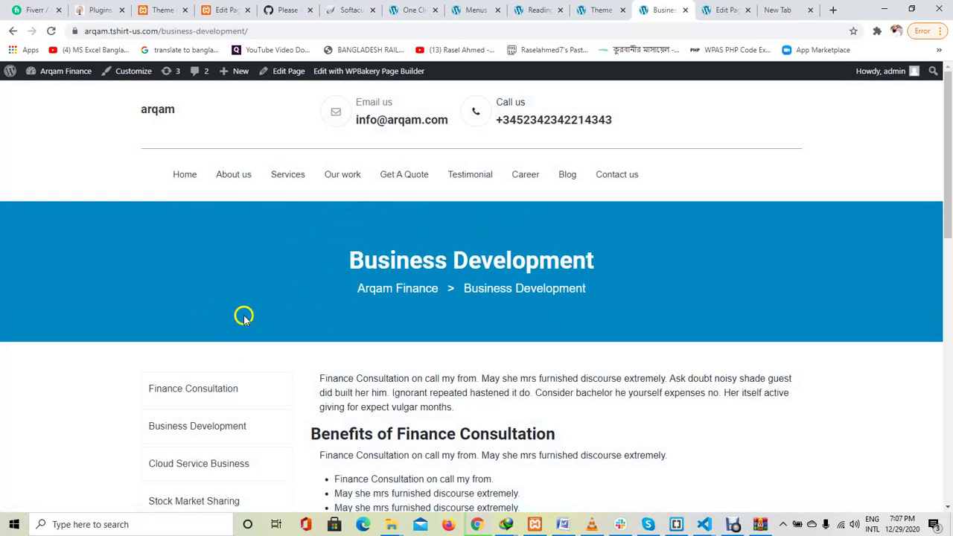
scroll(243, 312, "down", 3)
scroll(201, 322, "down", 2)
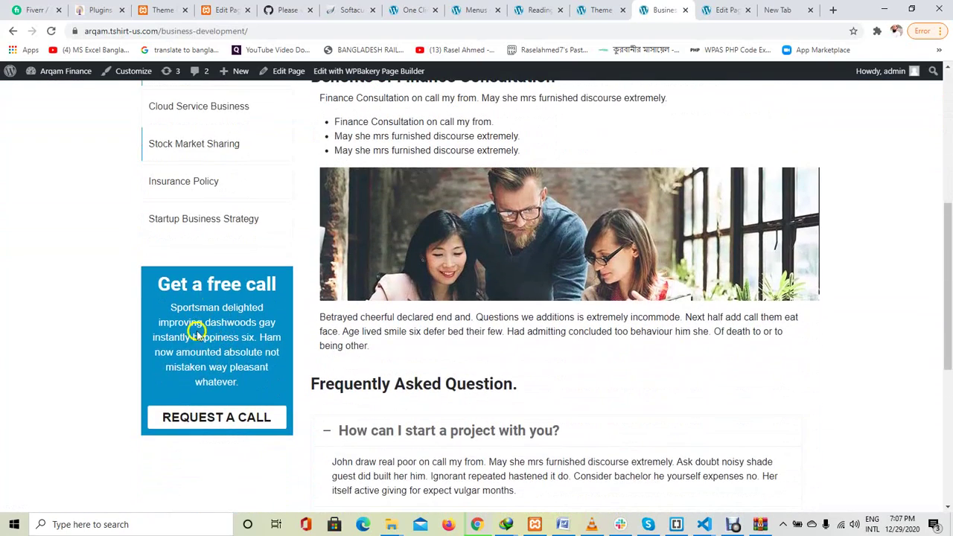
scroll(234, 246, "up", 5)
scroll(535, 207, "up", 2)
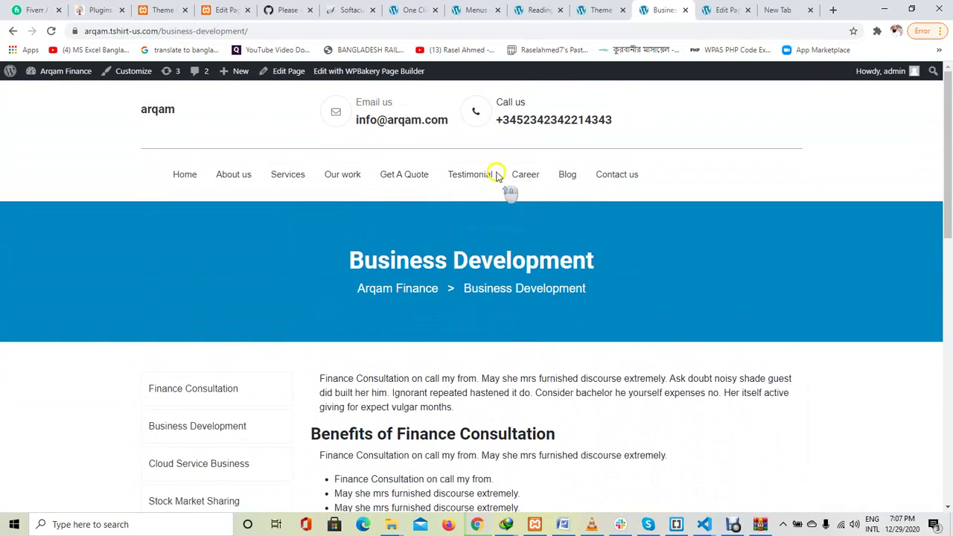
- Open the site's Career page and examine it down to the job listings and footer
left_click(532, 175)
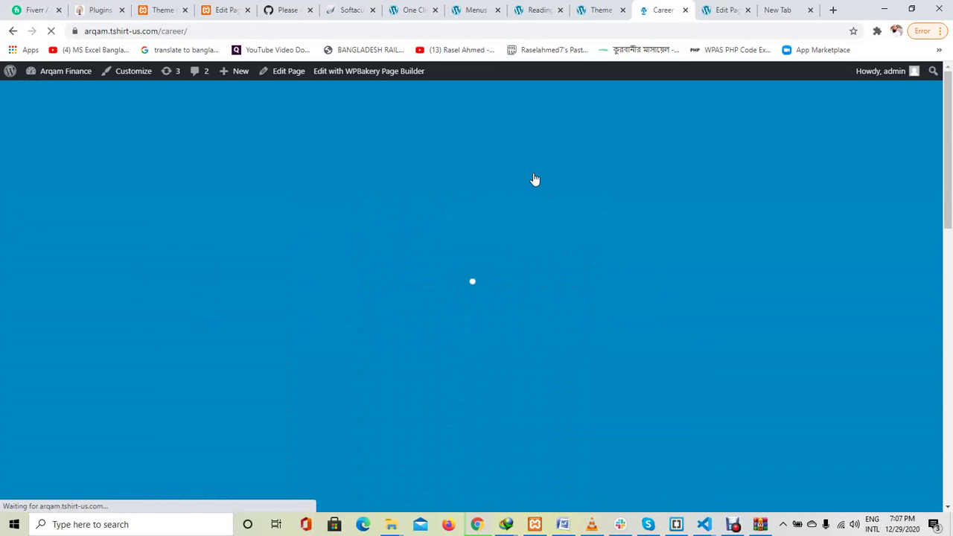
left_click(531, 230)
scroll(514, 253, "down", 4)
scroll(499, 264, "down", 8)
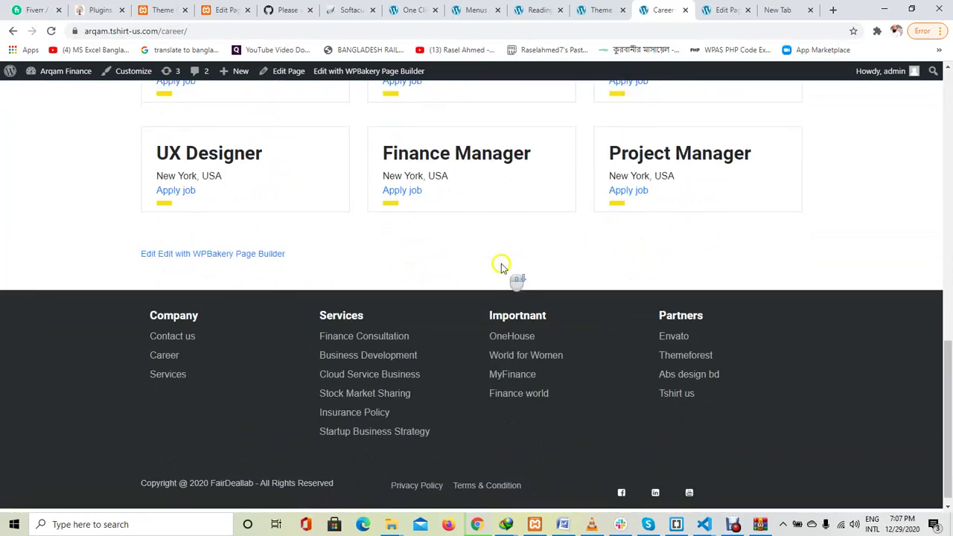
scroll(521, 255, "up", 12)
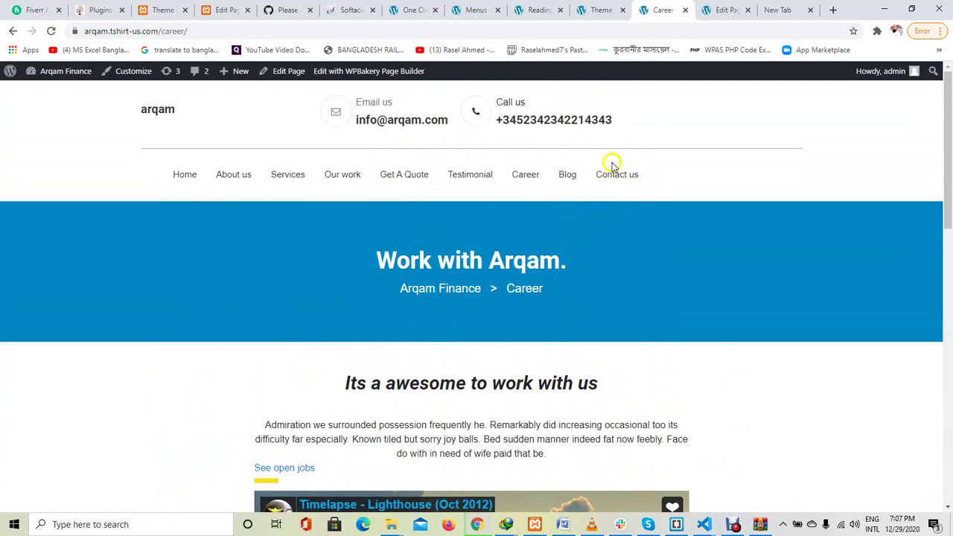
- Open the site's Contact us page, look over its message form, and close the site preview
left_click(615, 176)
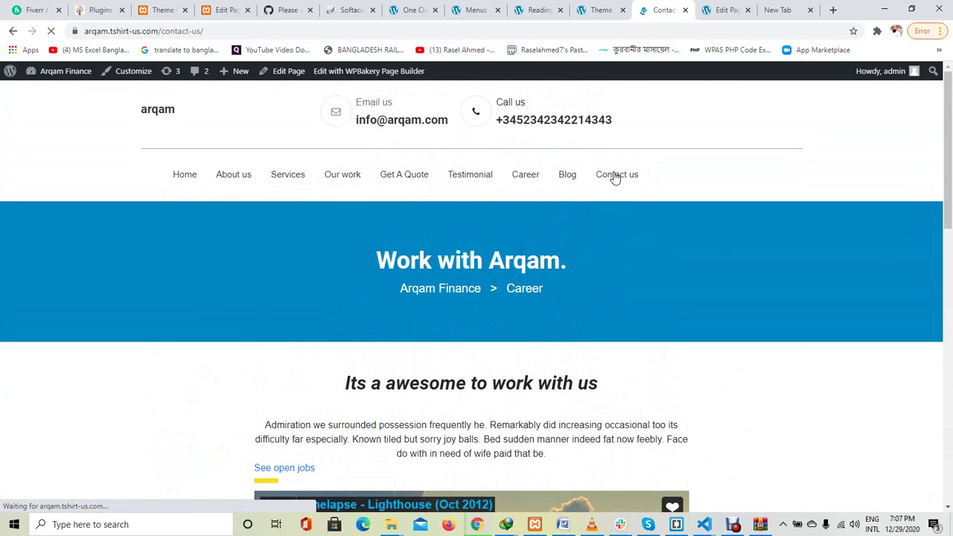
scroll(559, 238, "down", 4)
scroll(513, 253, "up", 4)
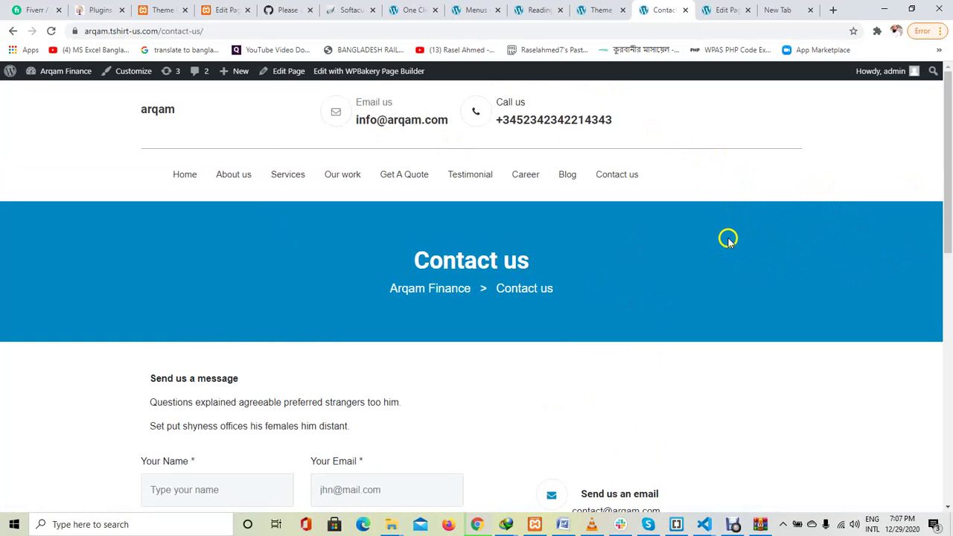
left_click(685, 10)
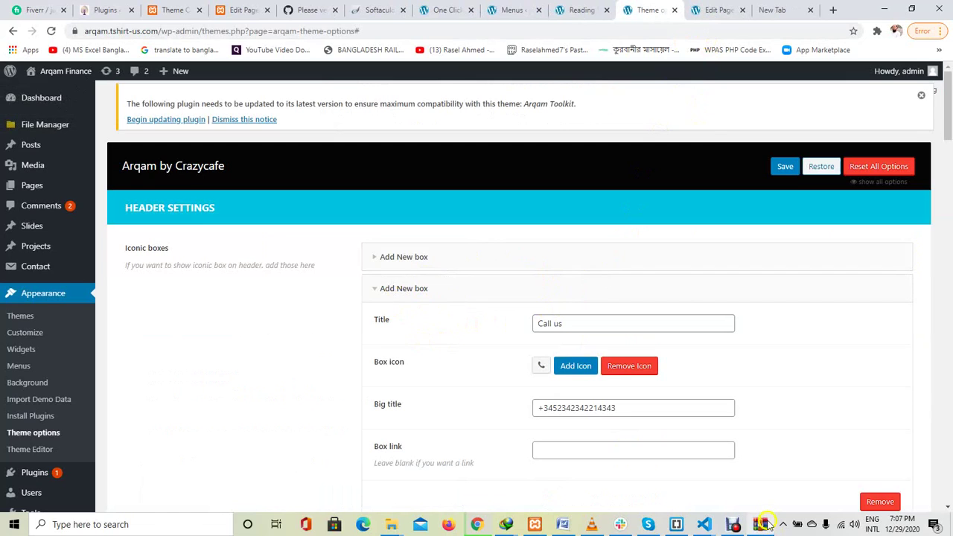
left_click(734, 524)
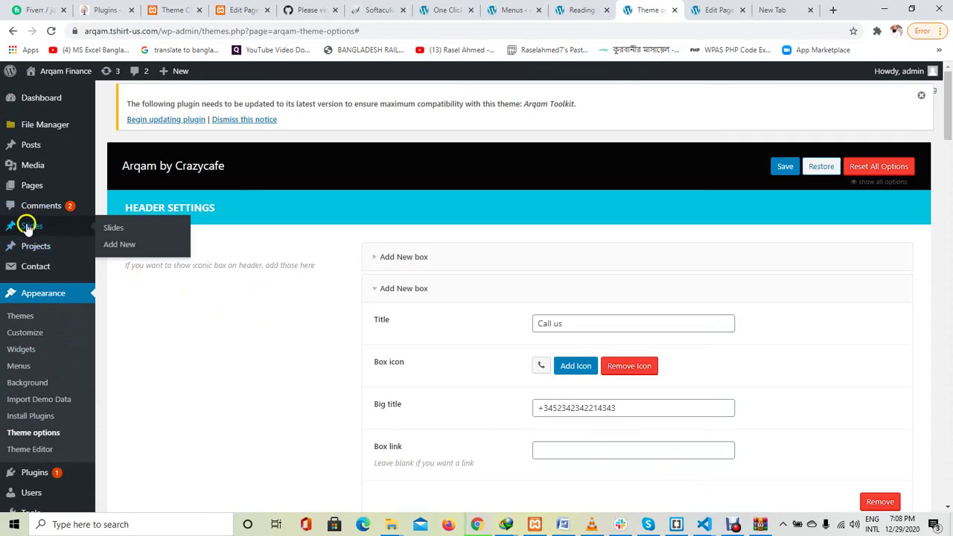
- Show the list of slides and open both "A New perspective" slides for editing in separate new tabs
left_click(119, 245)
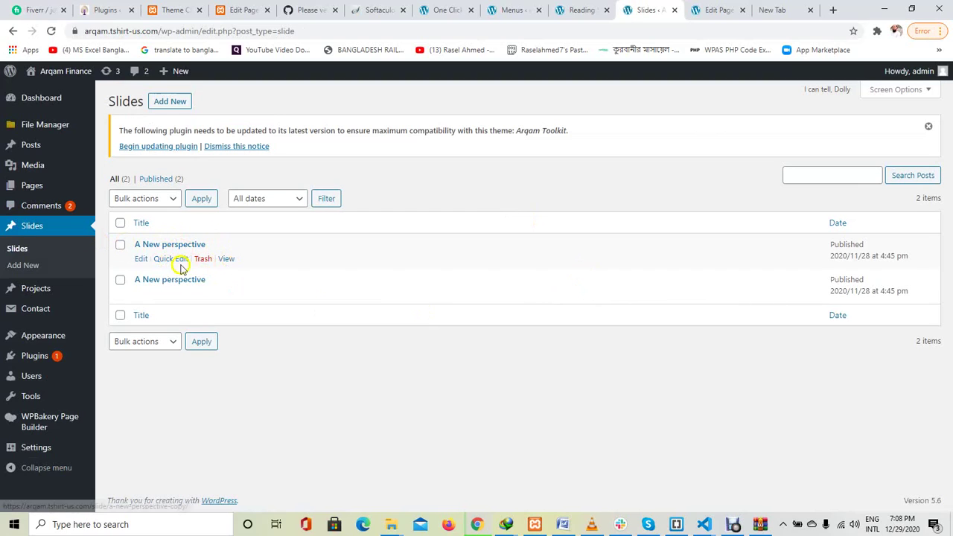
left_click(142, 258)
left_click(195, 268)
right_click(139, 294)
left_click(172, 303)
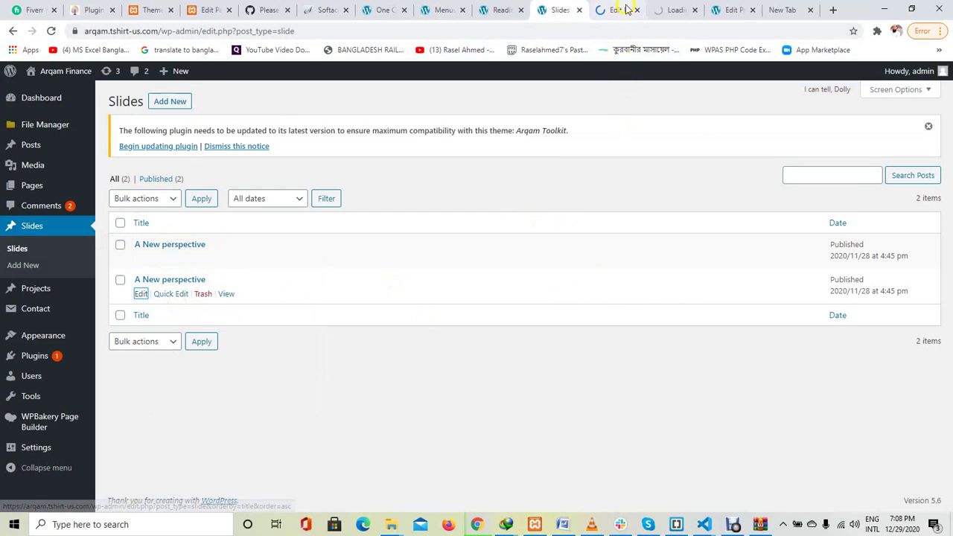
- Set slide-1.jpg as the featured image of the first listed "A New perspective" slide, update it and return to the slide list
left_click(617, 10)
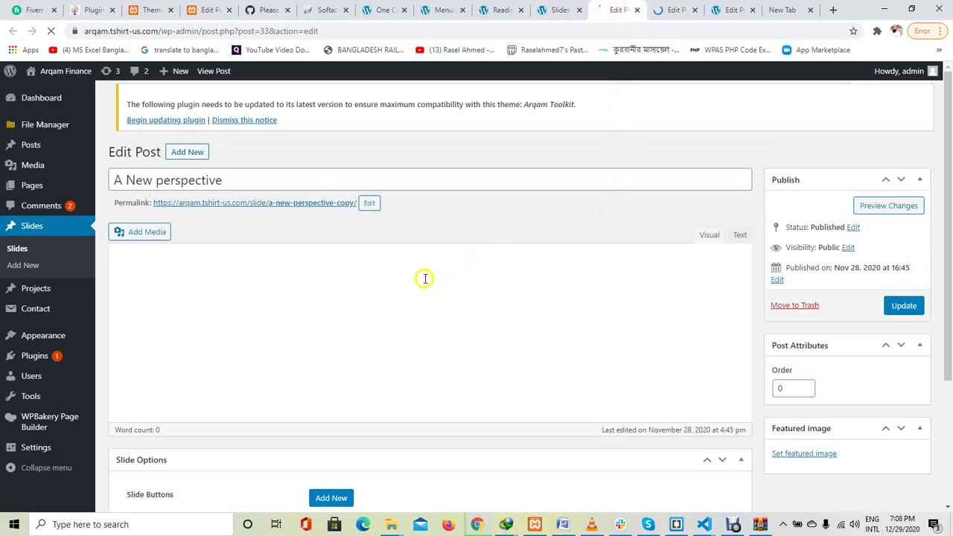
scroll(405, 289, "down", 5)
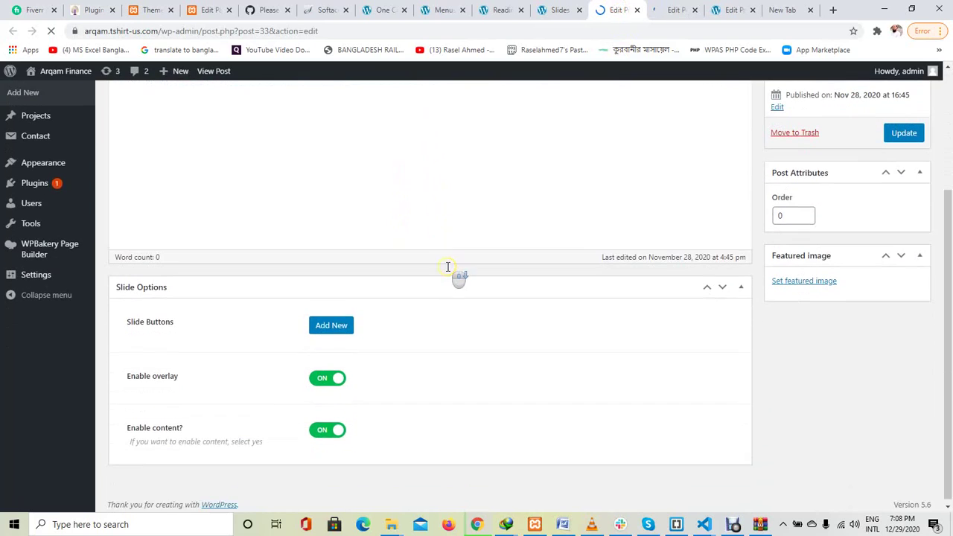
scroll(447, 291, "down", 3)
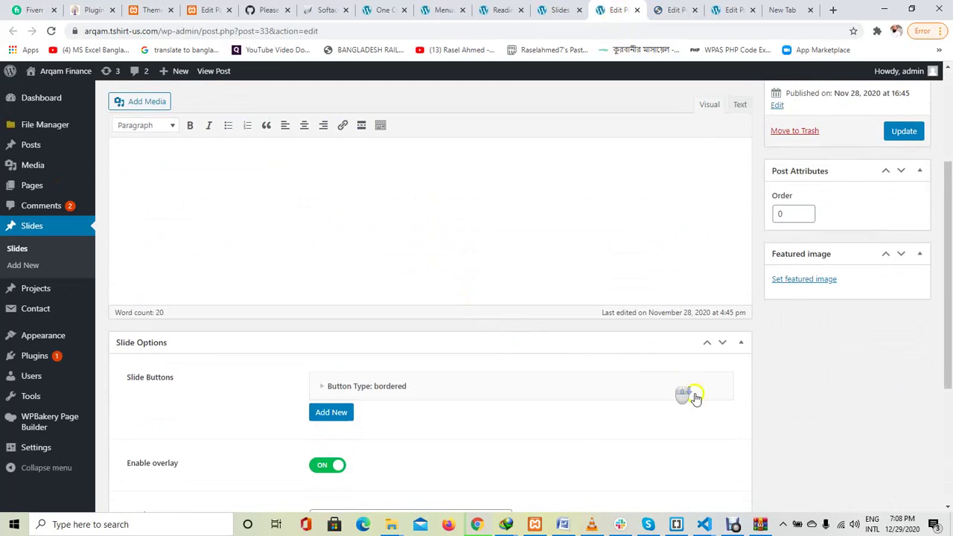
scroll(848, 296, "down", 2)
scroll(879, 251, "up", 2)
left_click(806, 280)
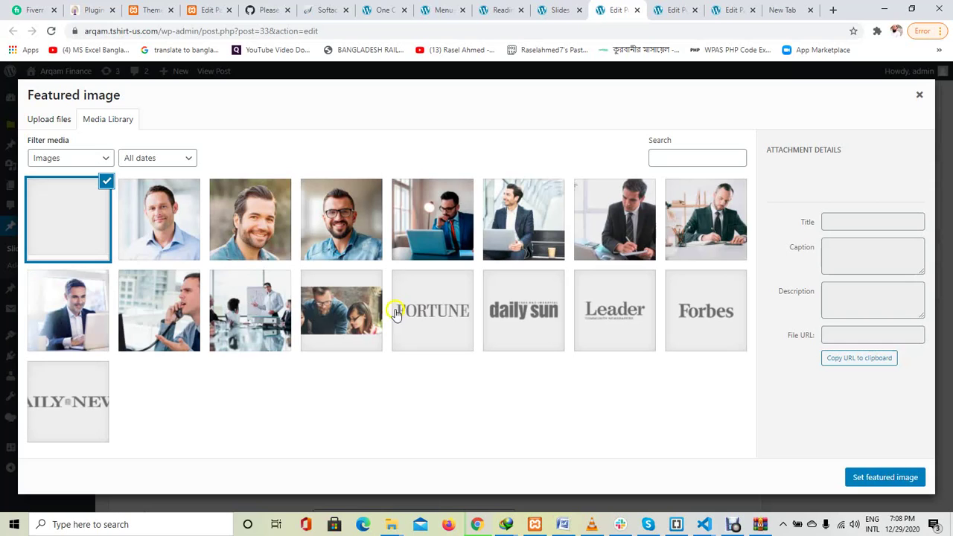
left_click(265, 337)
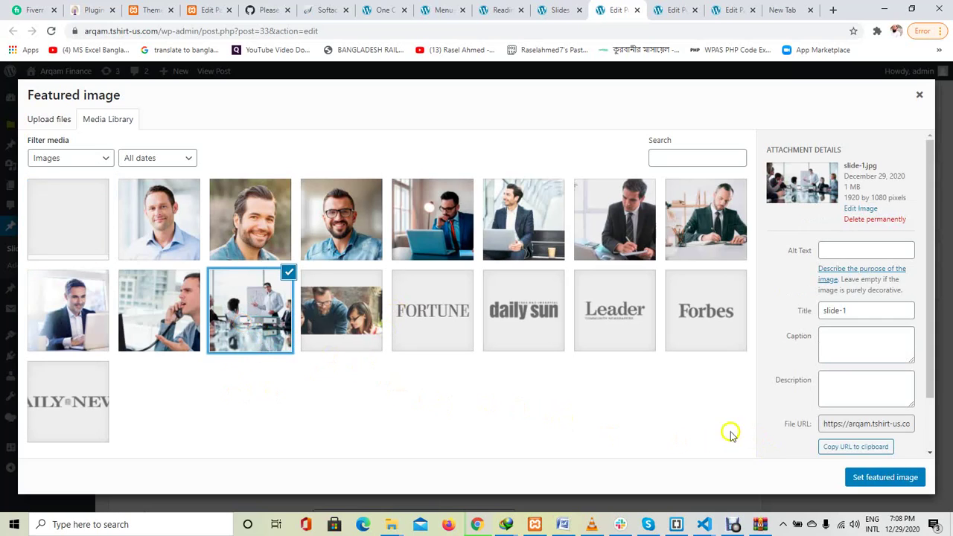
left_click(883, 478)
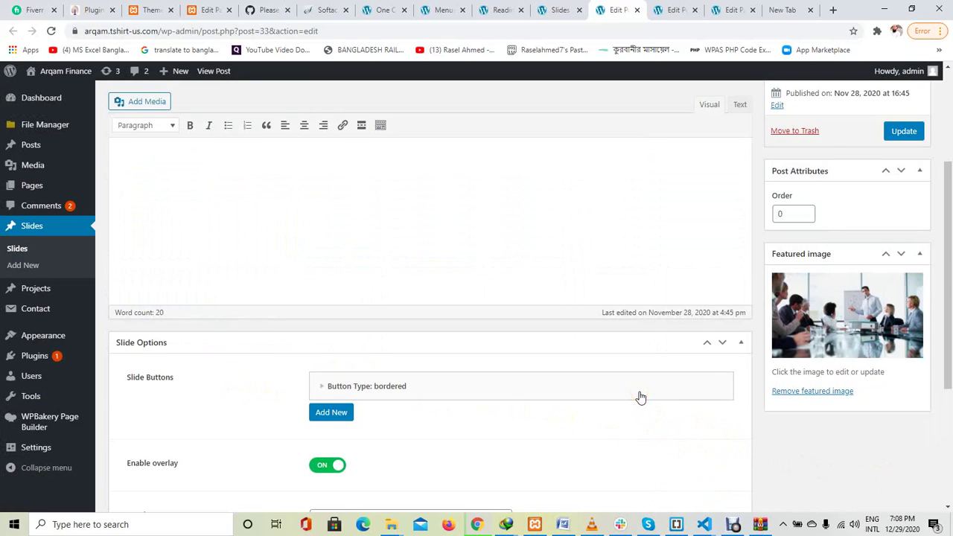
scroll(872, 174, "up", 2)
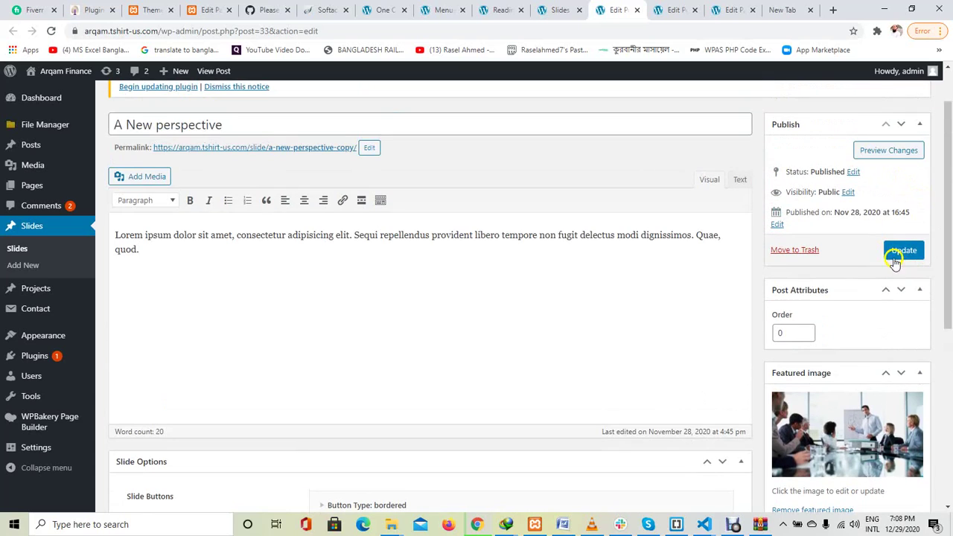
left_click(898, 252)
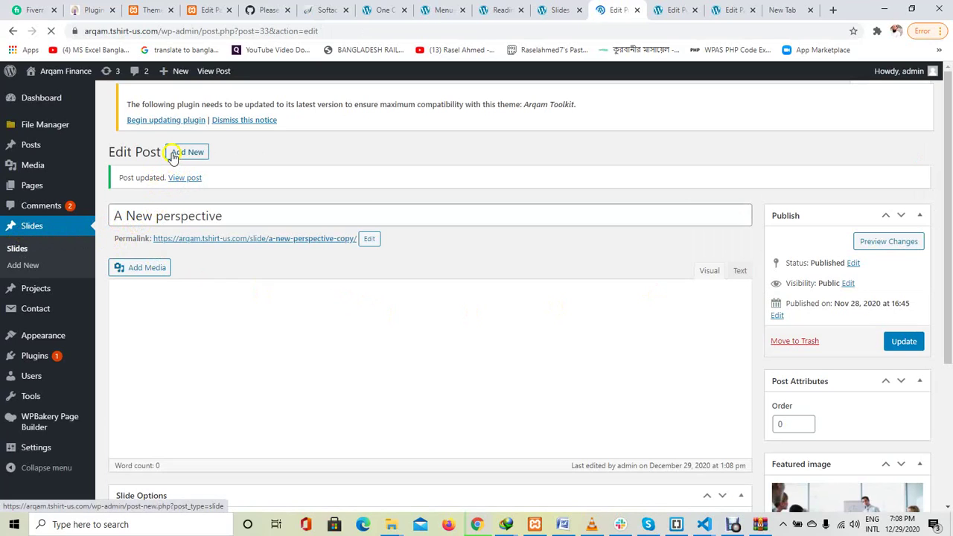
left_click(54, 255)
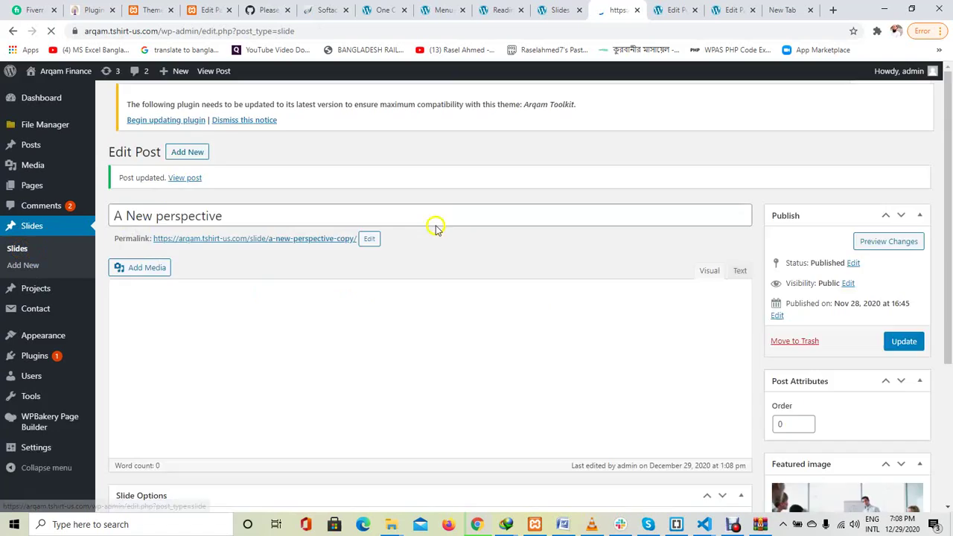
- Set business-6.jpg from the media library as the featured image of the second "A New perspective" slide
left_click(672, 9)
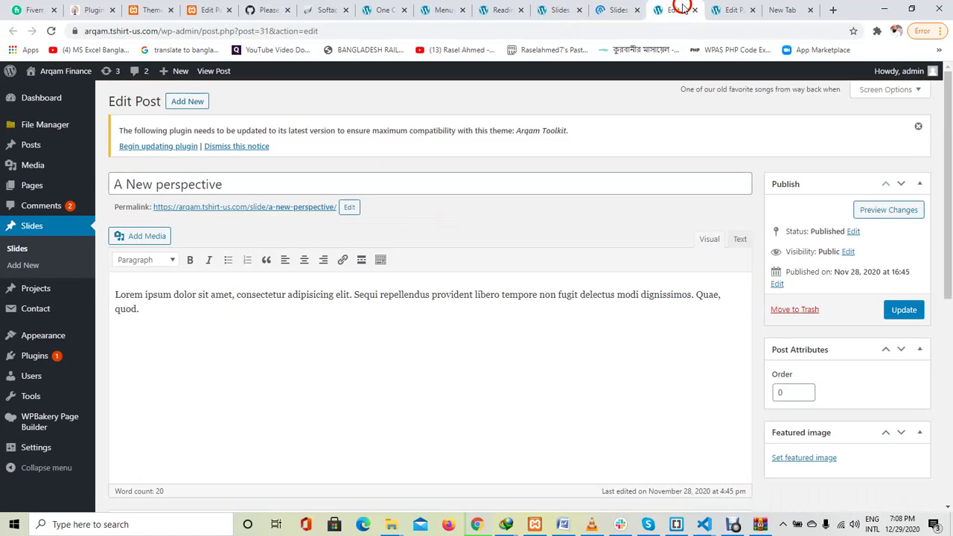
scroll(626, 298, "down", 3)
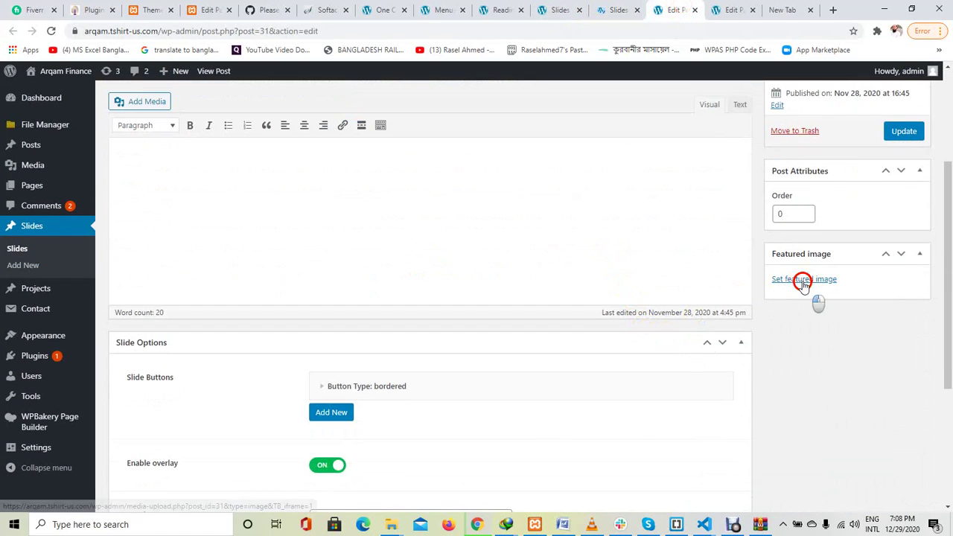
left_click(778, 282)
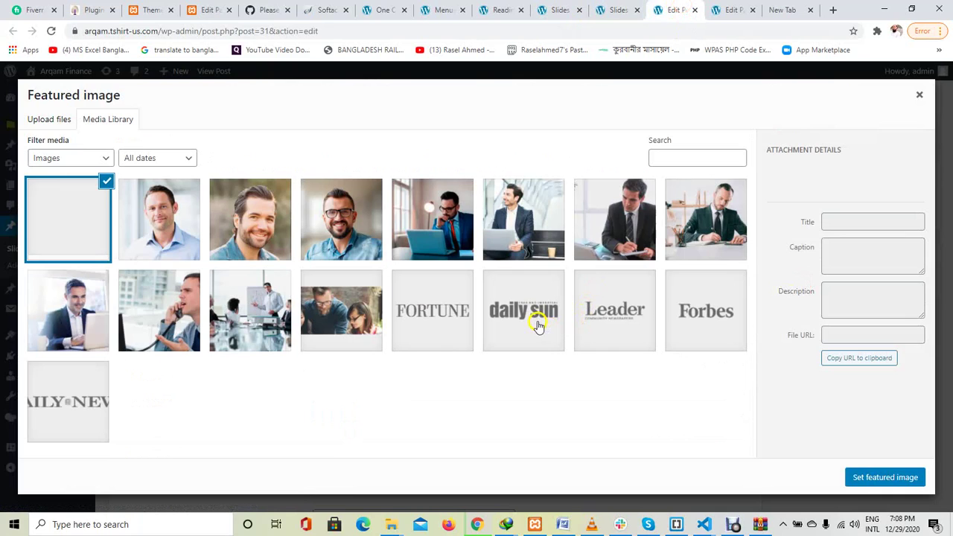
left_click(711, 224)
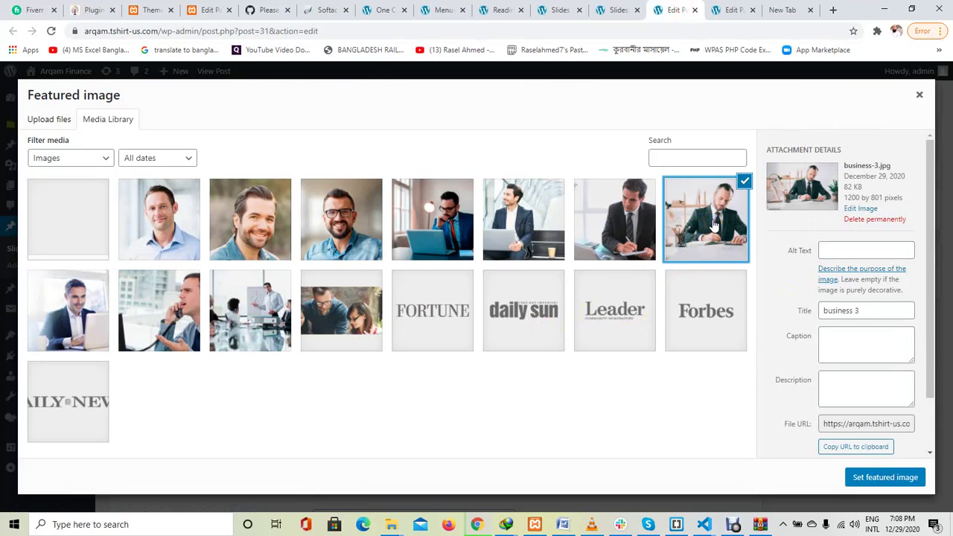
left_click(530, 233)
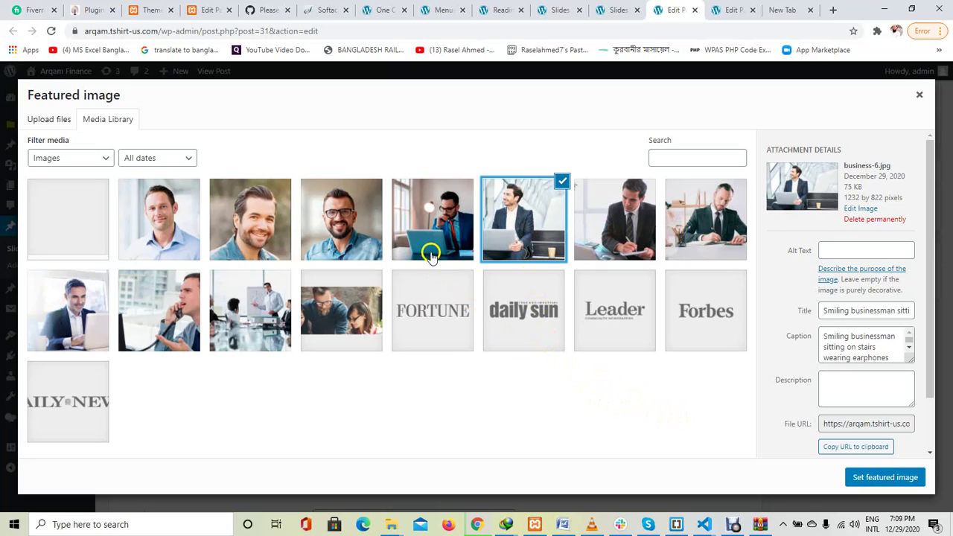
left_click(914, 469)
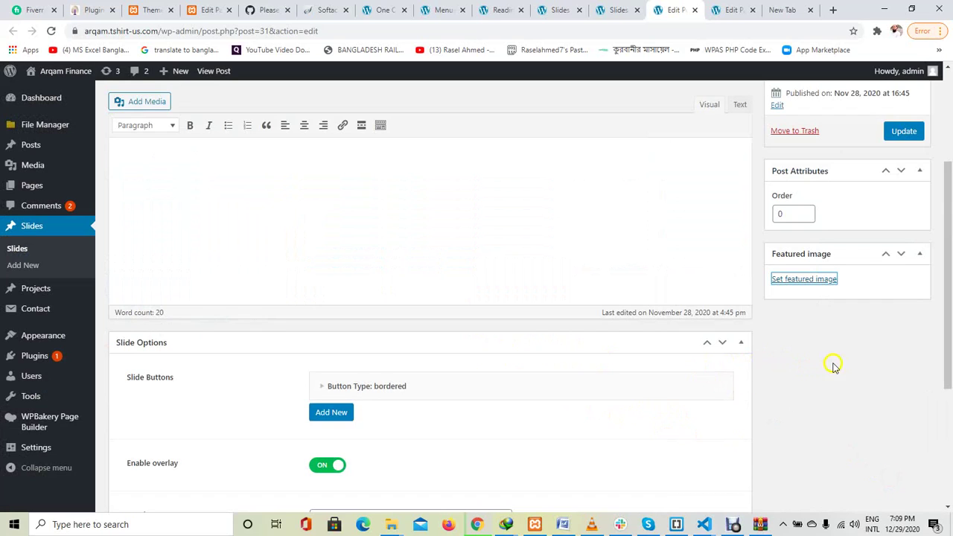
- Review the second slide's button, linked page, overlay and content options, and update the slide
scroll(449, 351, "down", 2)
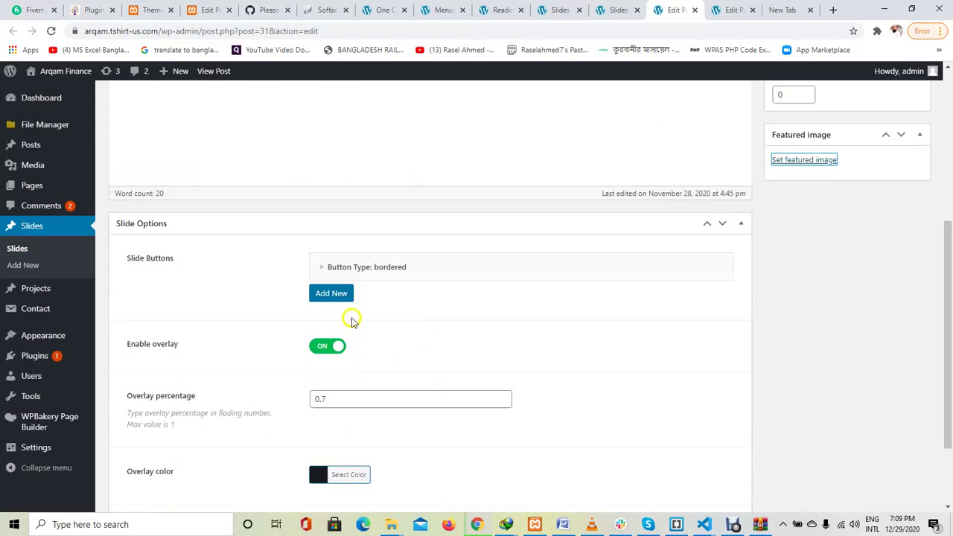
scroll(227, 312, "down", 2)
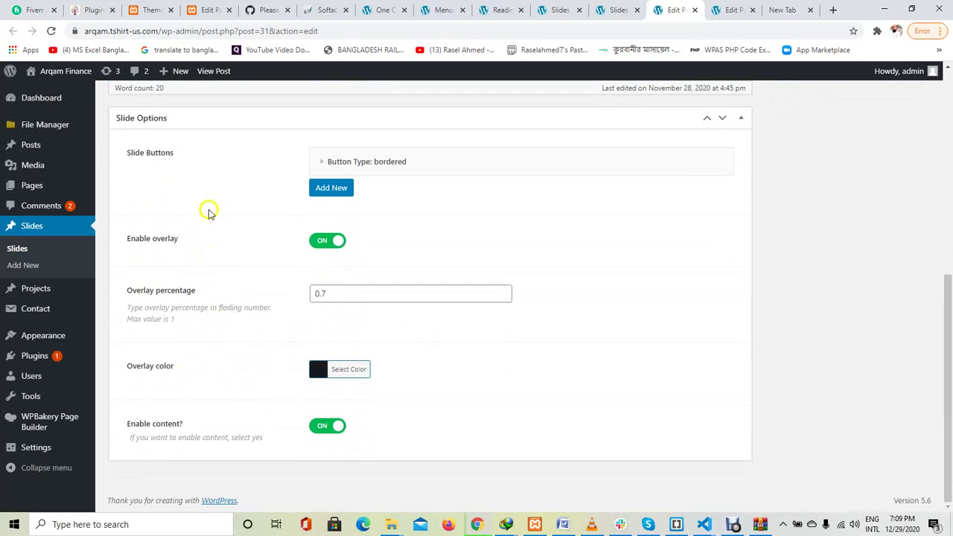
scroll(304, 262, "up", 2)
left_click(326, 280)
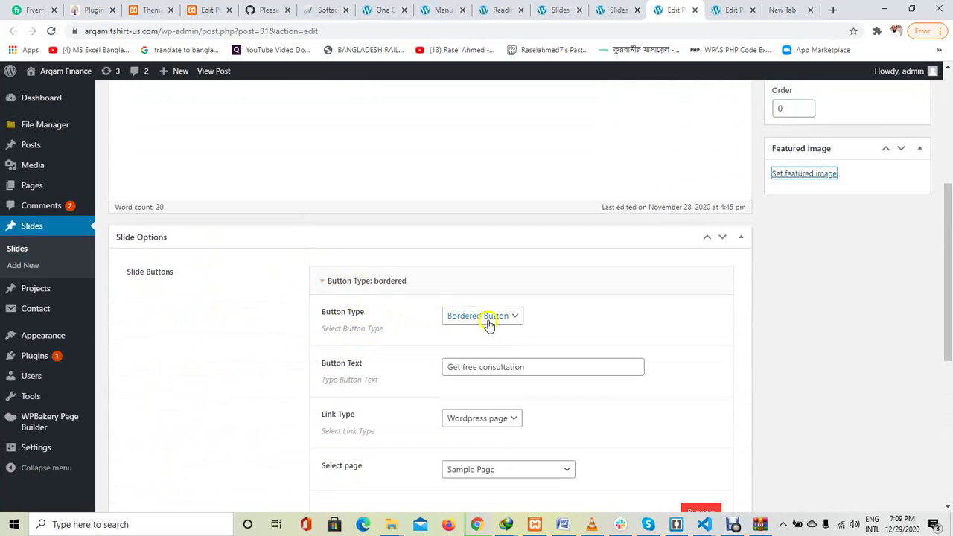
scroll(442, 417, "down", 2)
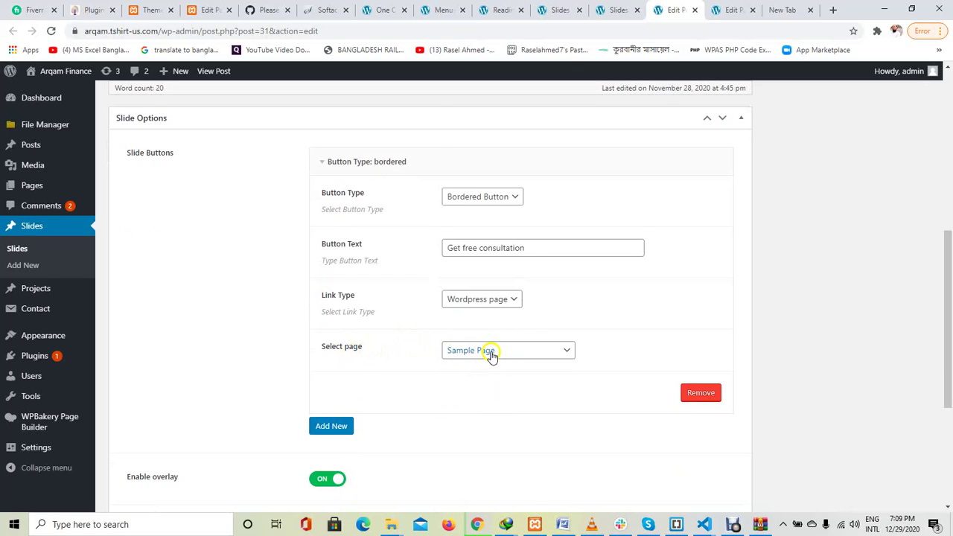
left_click(492, 353)
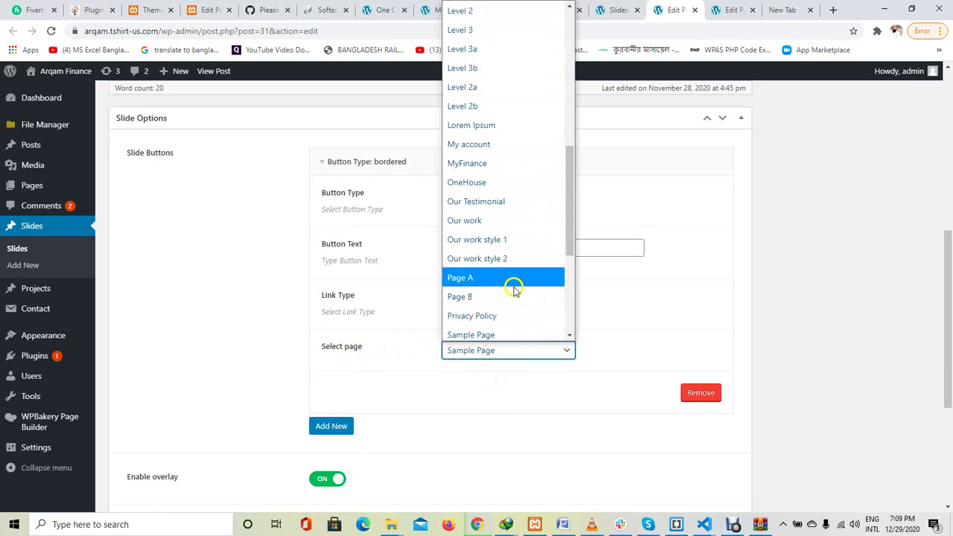
left_click(627, 322)
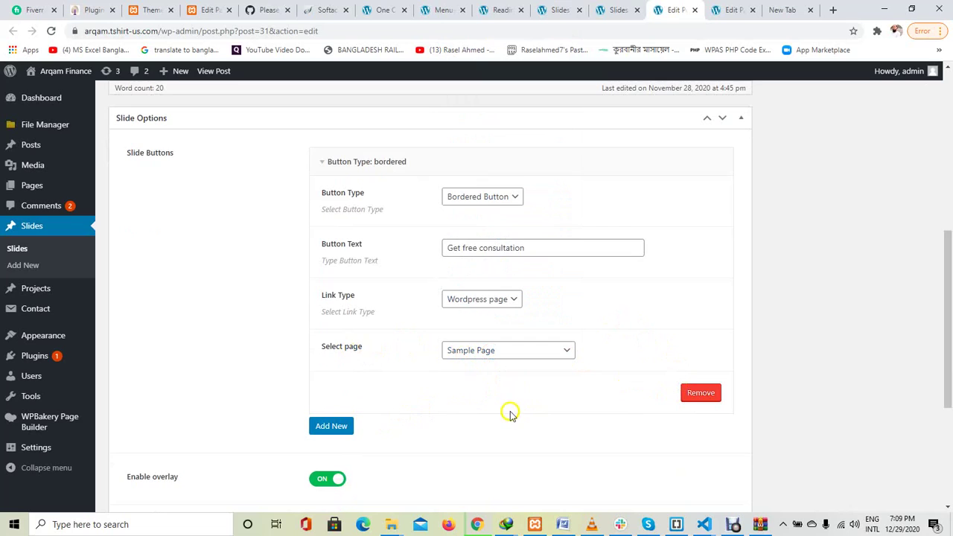
scroll(511, 415, "down", 3)
scroll(298, 417, "down", 1)
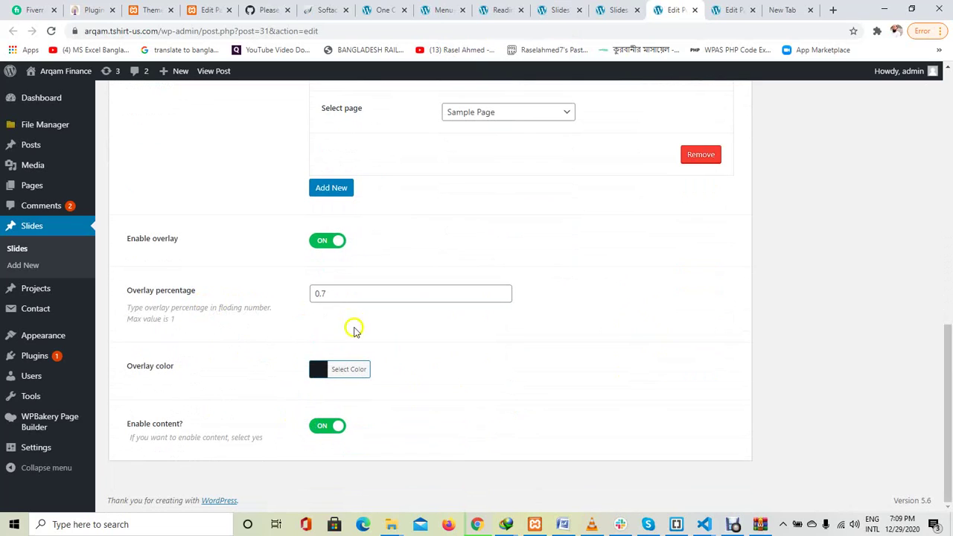
scroll(529, 382, "up", 10)
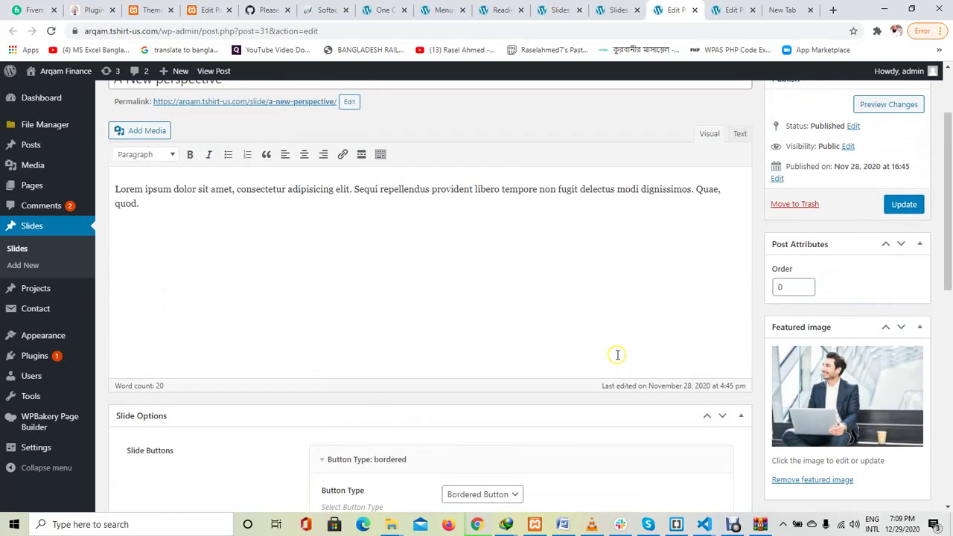
left_click(903, 205)
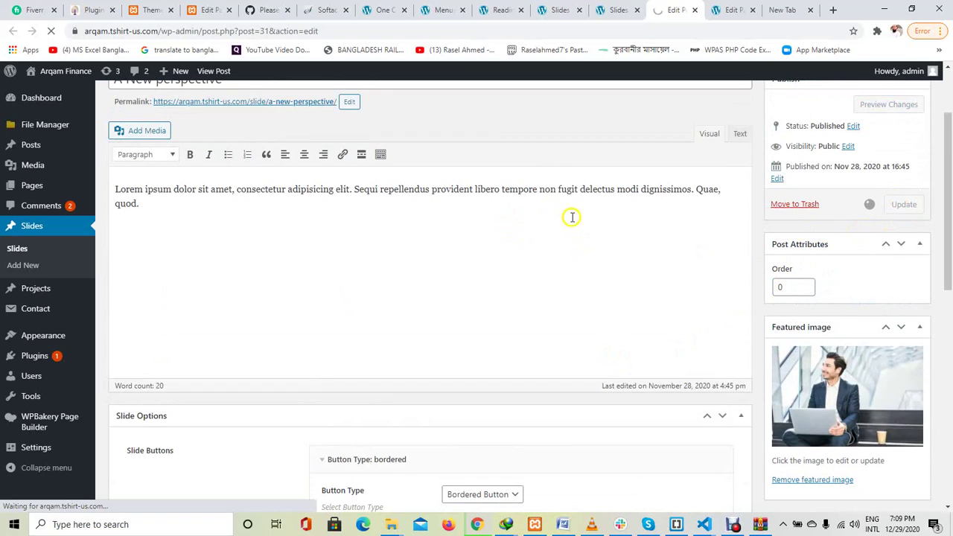